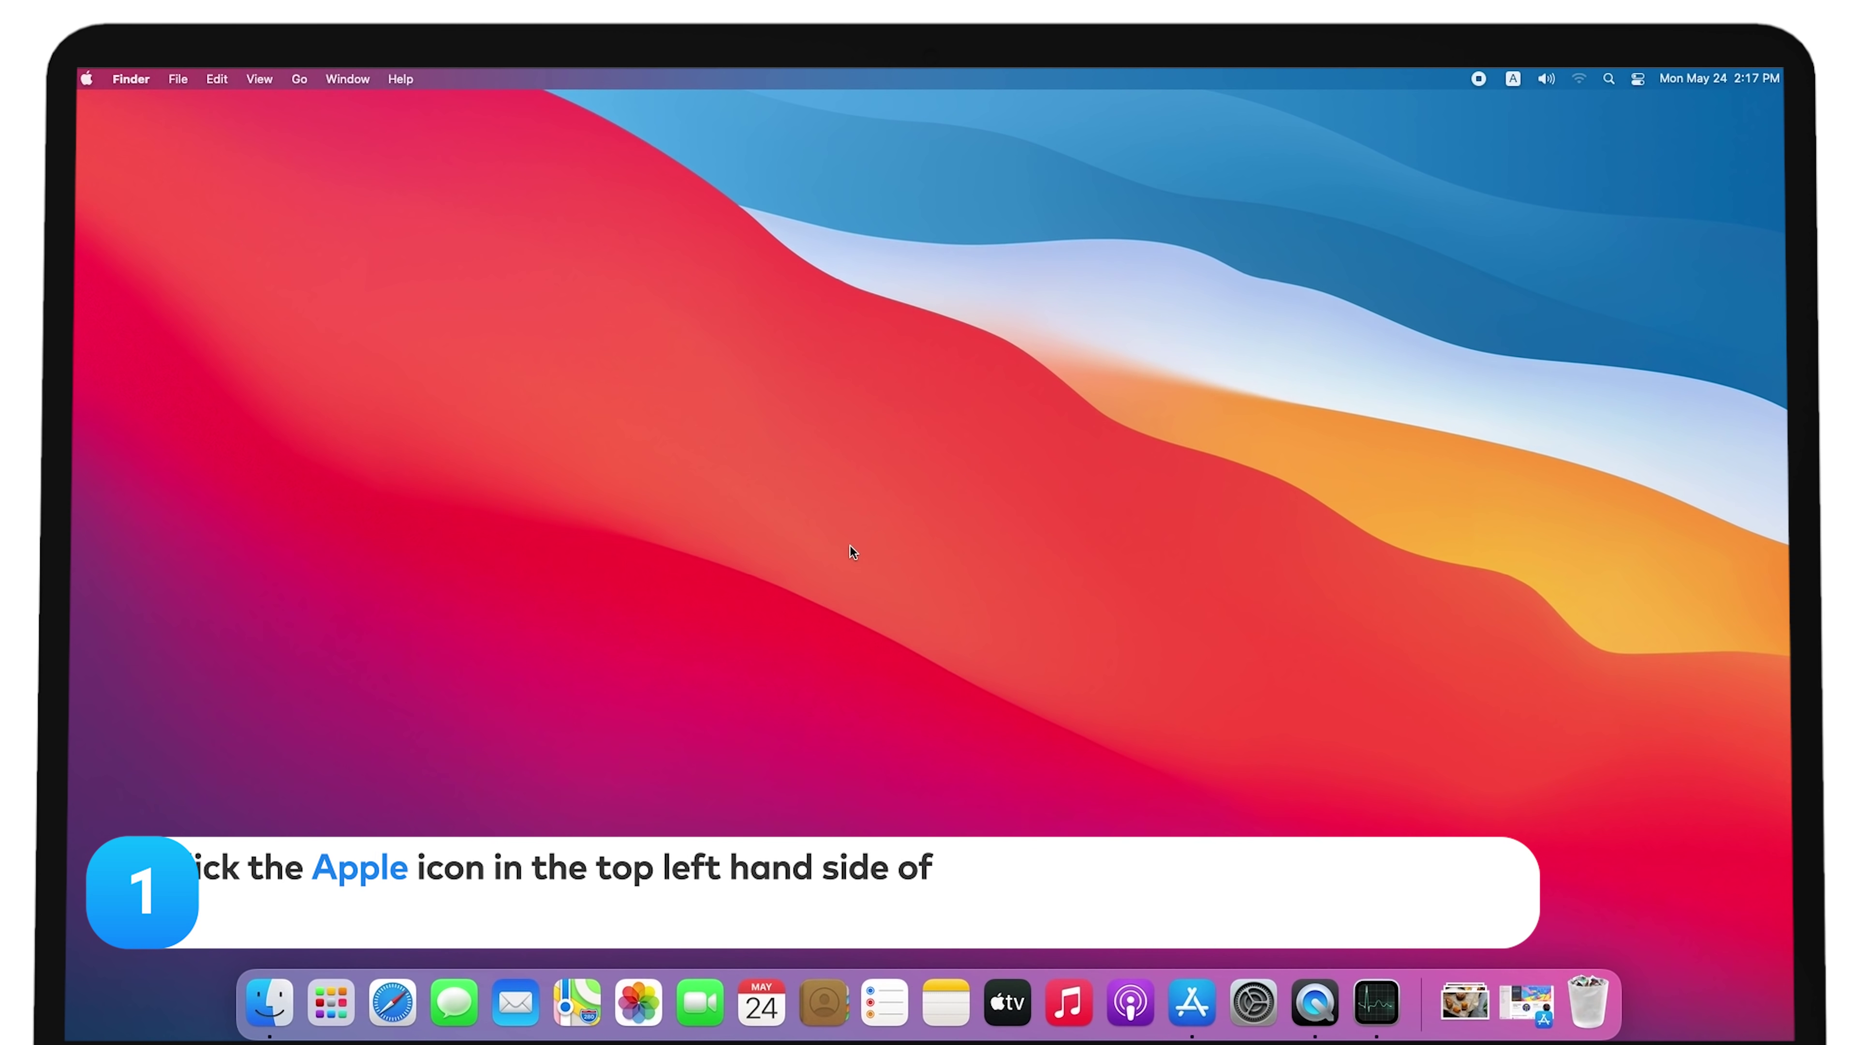
Show the Untitled 2 BigSur disk's storage breakdown in About This Mac, checking used and available space
click(88, 77)
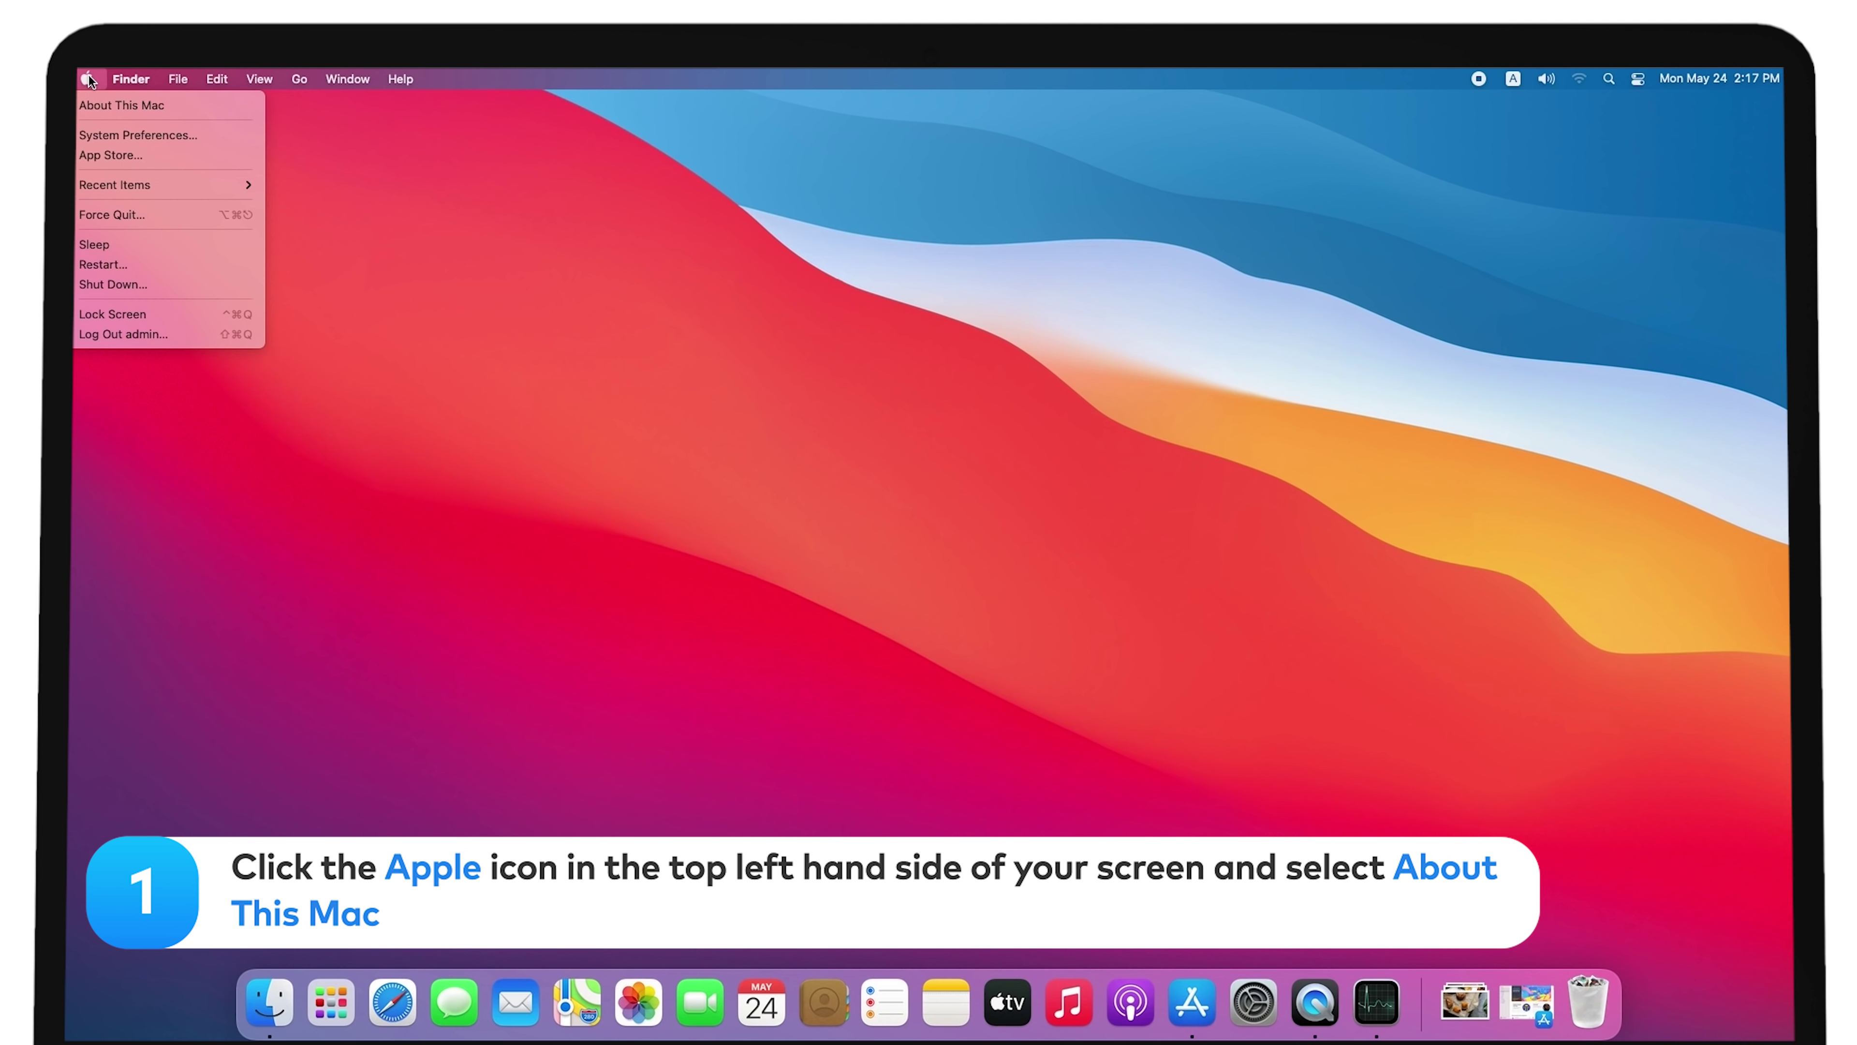
click(103, 107)
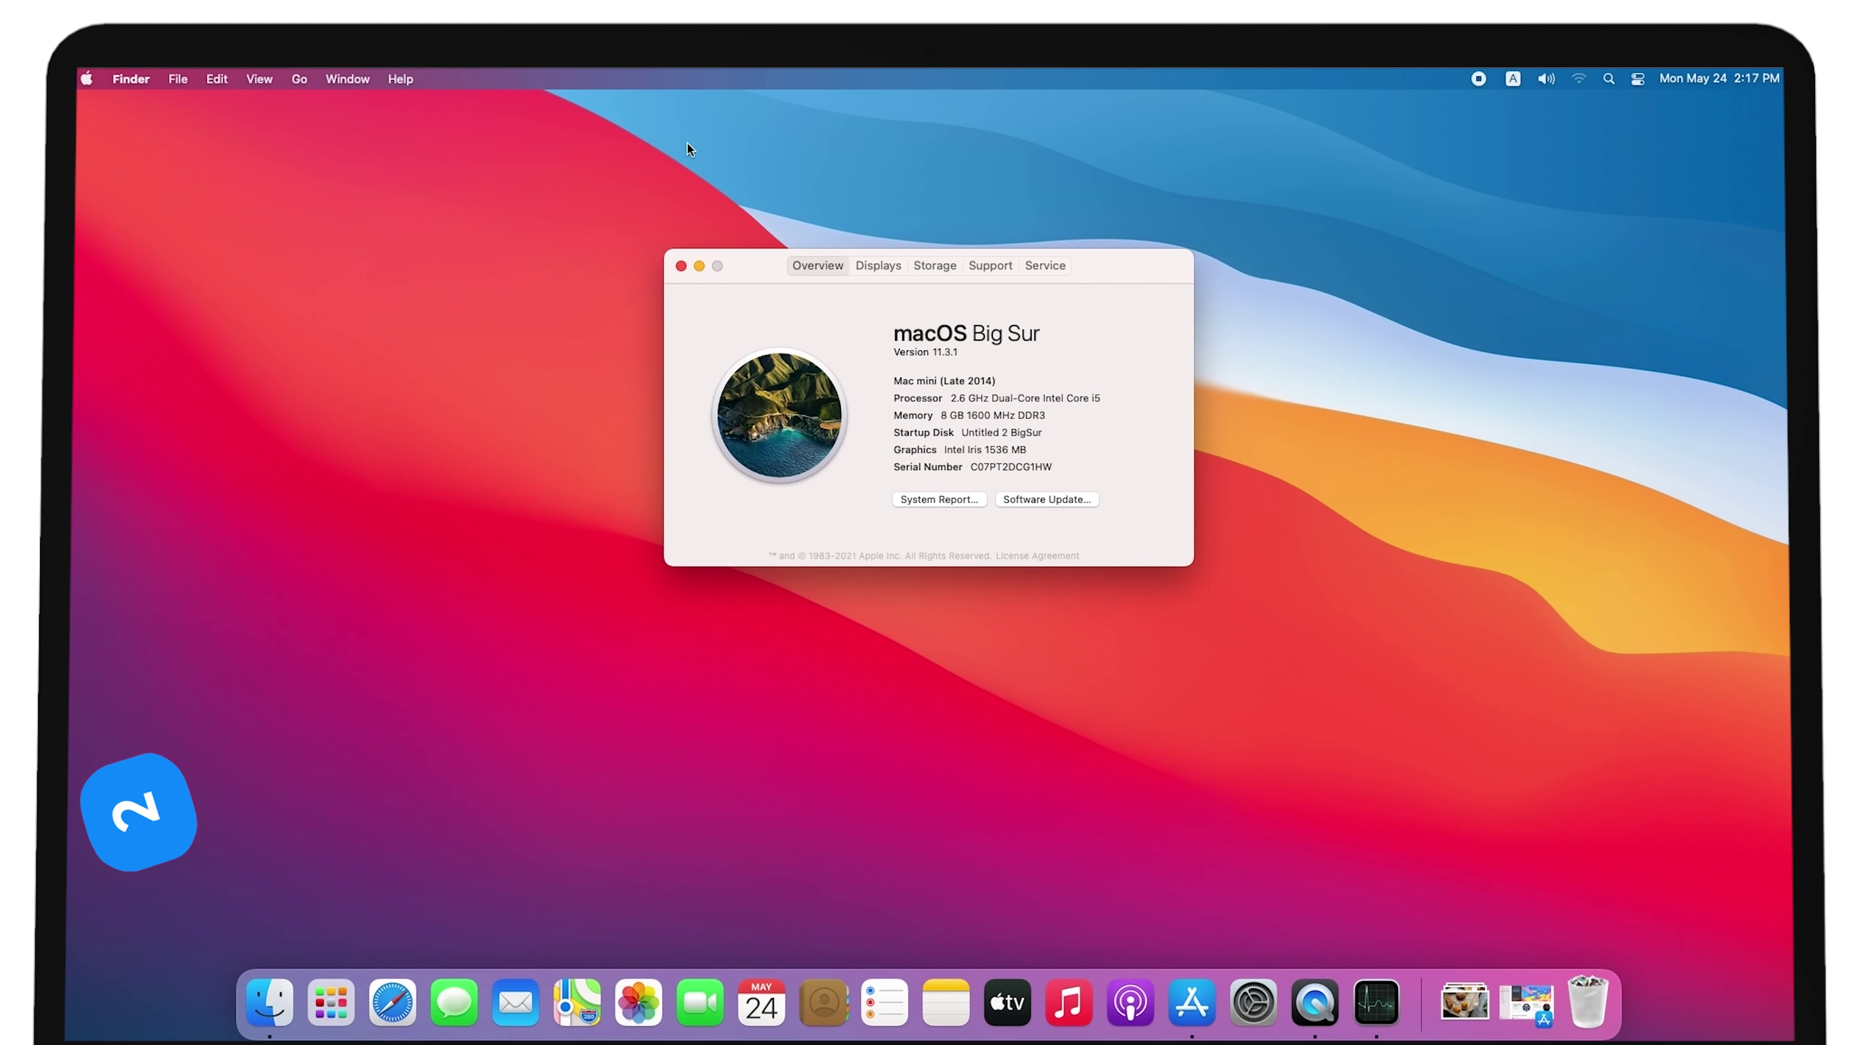
click(946, 261)
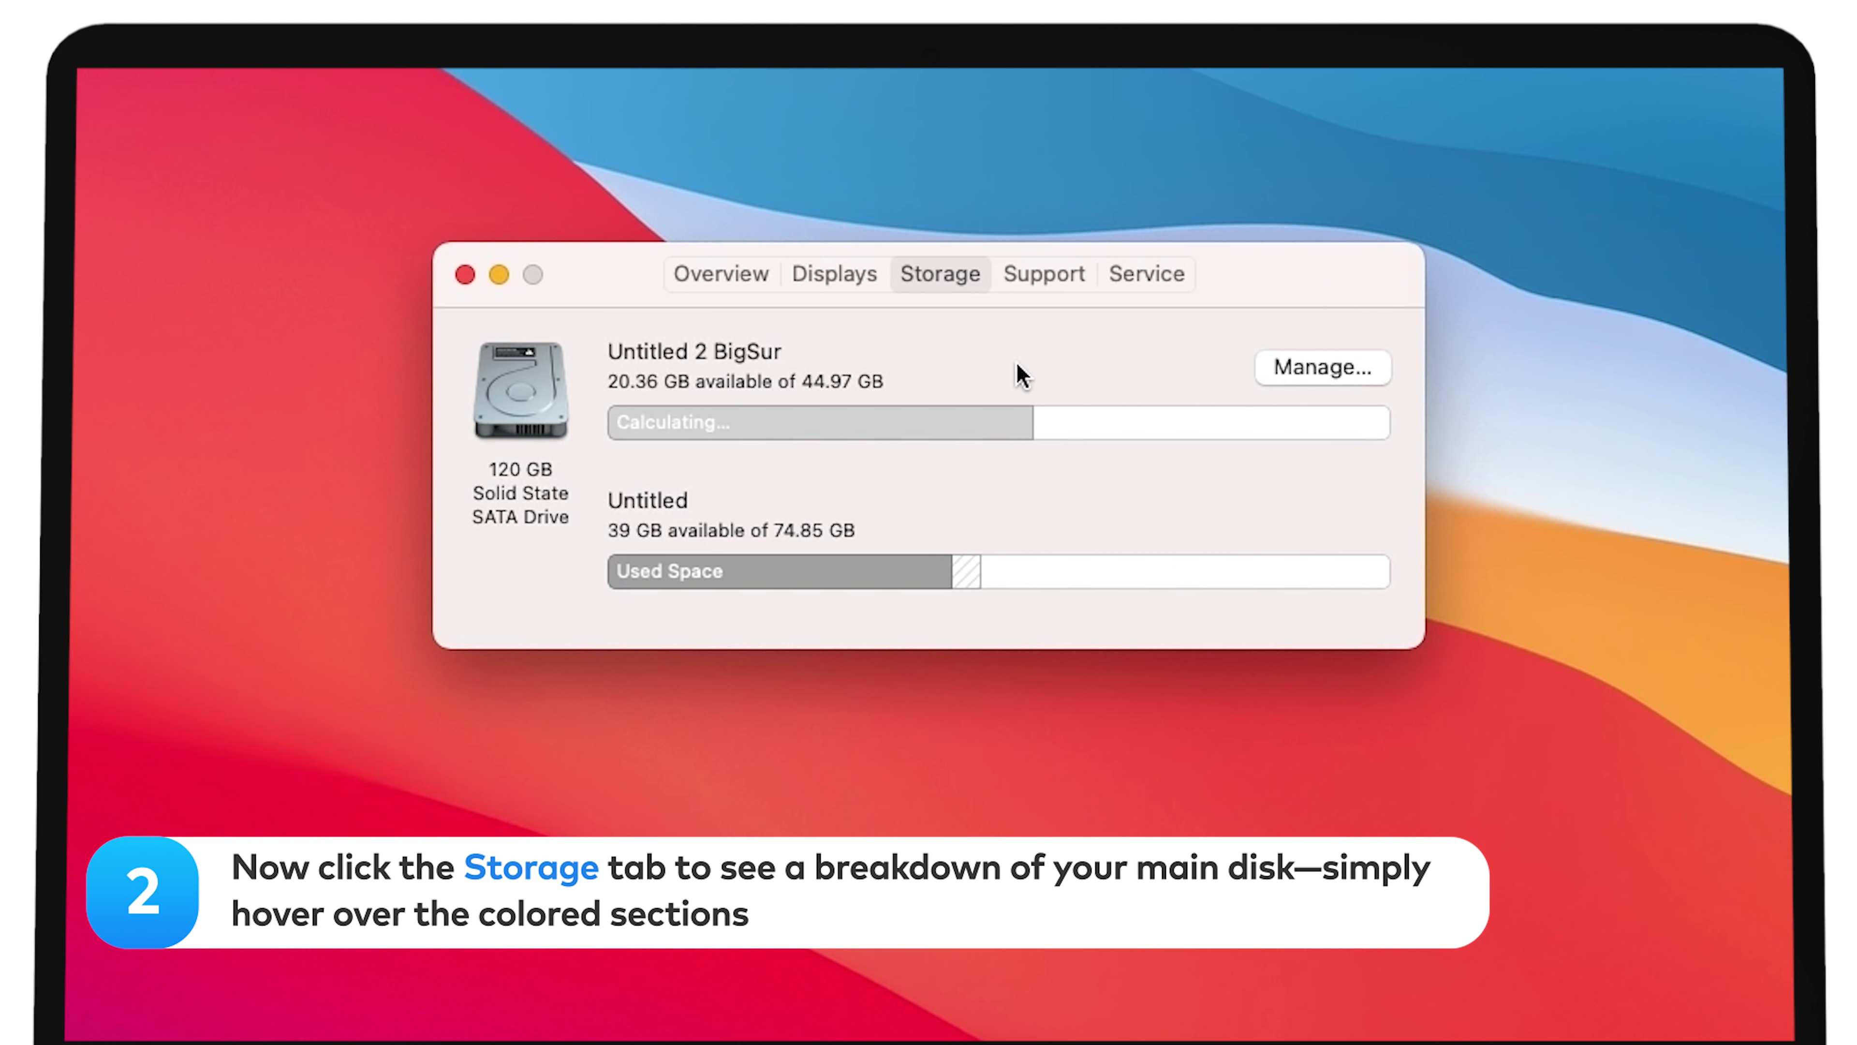
mouse_move(836, 419)
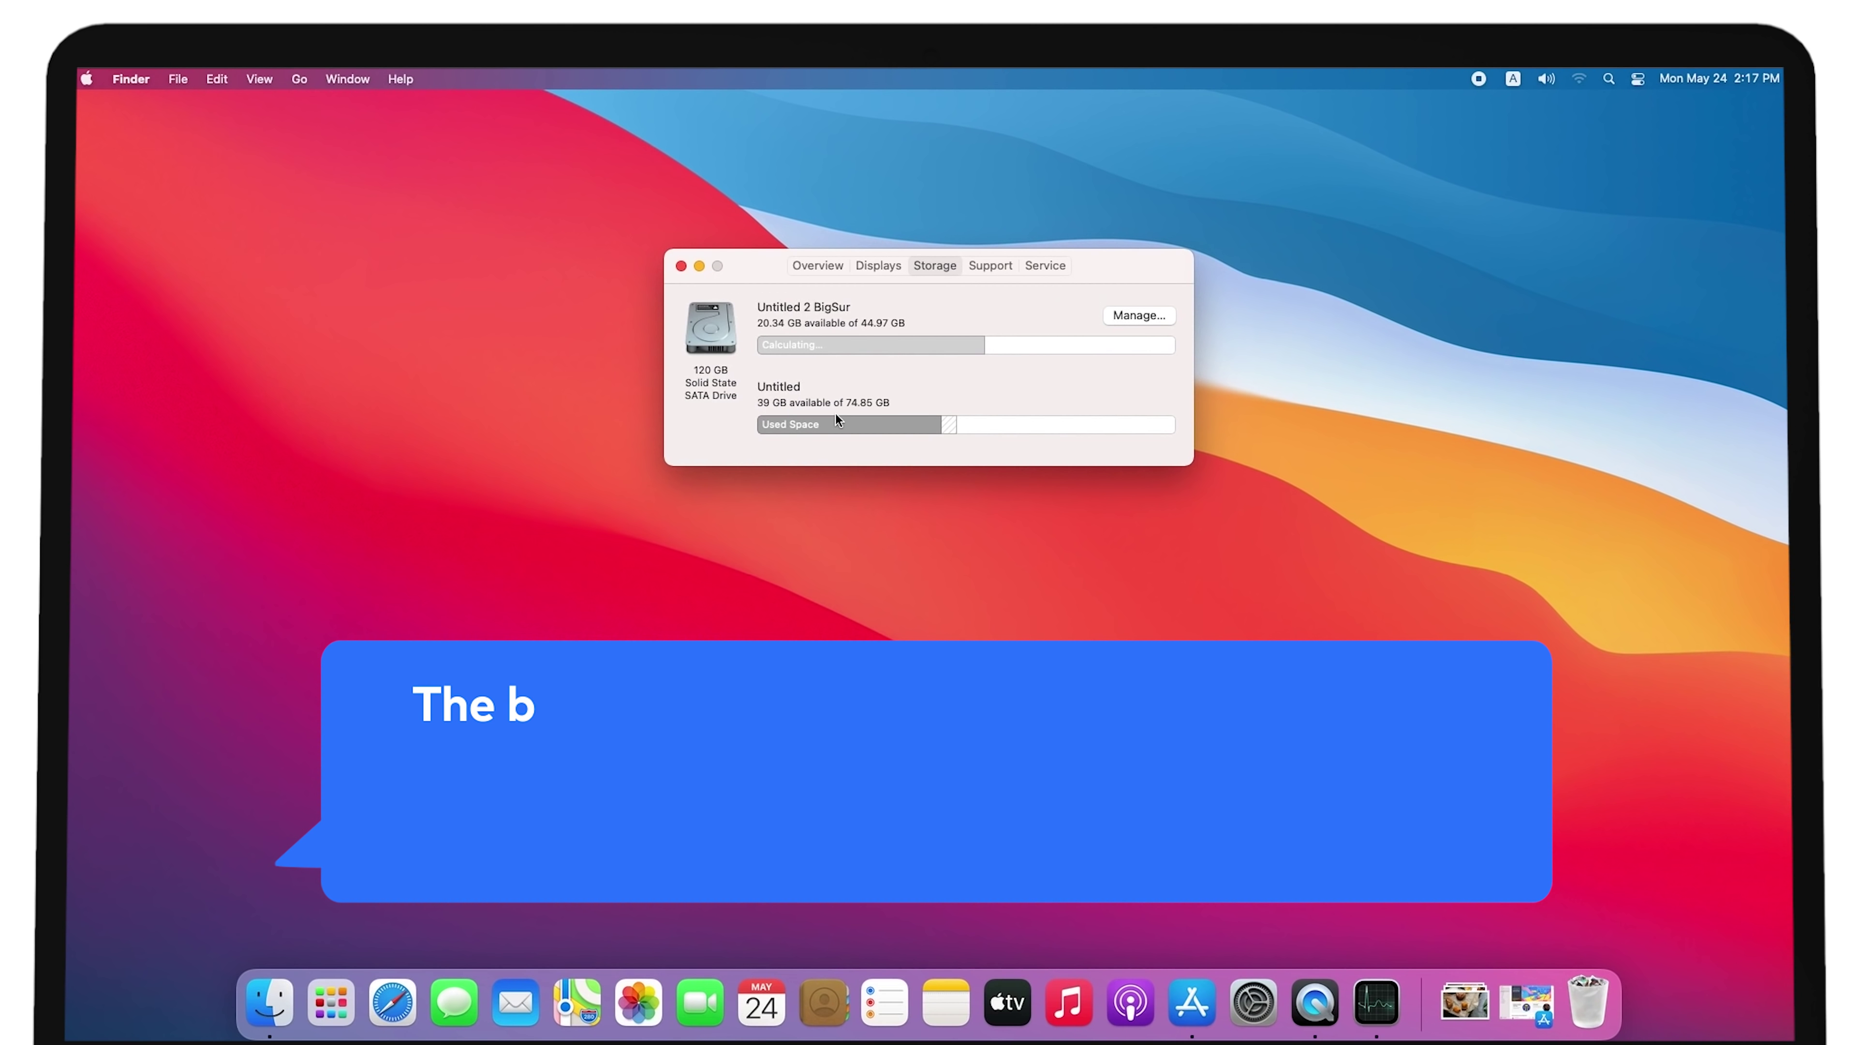
mouse_move(1042, 426)
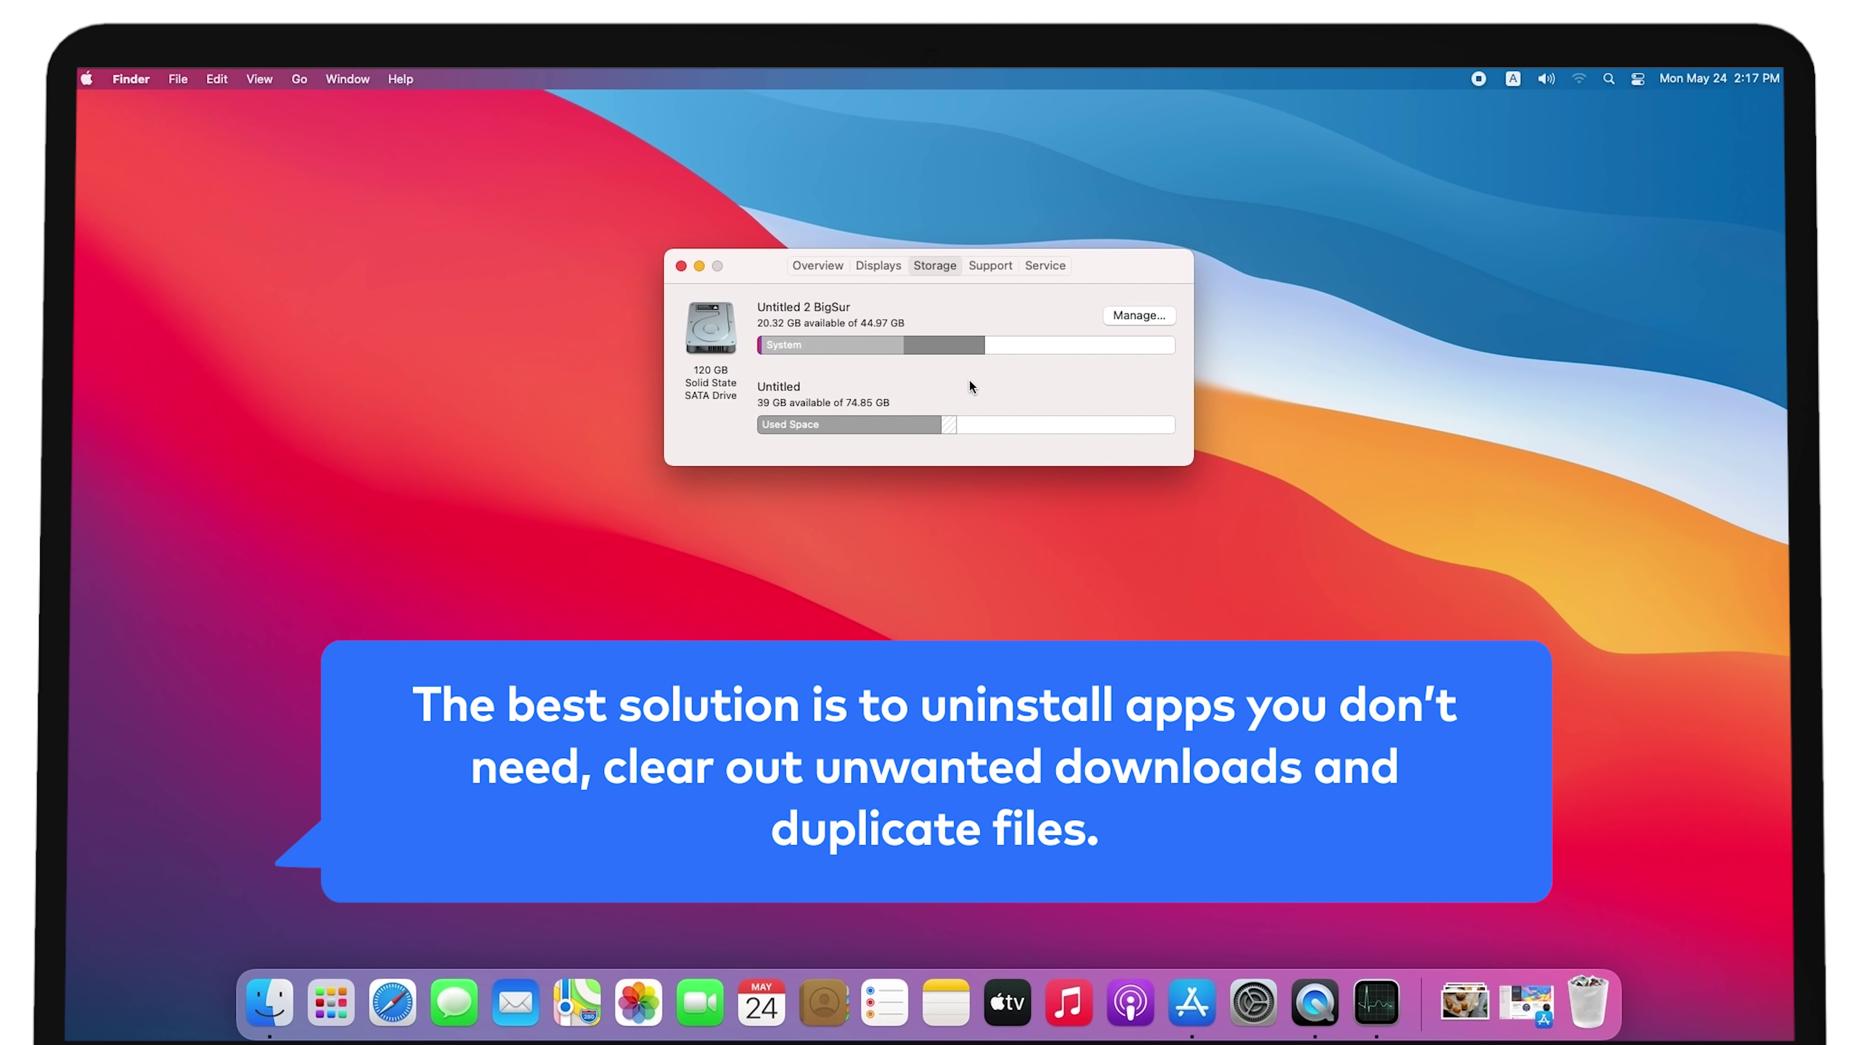
mouse_move(823, 351)
mouse_move(927, 347)
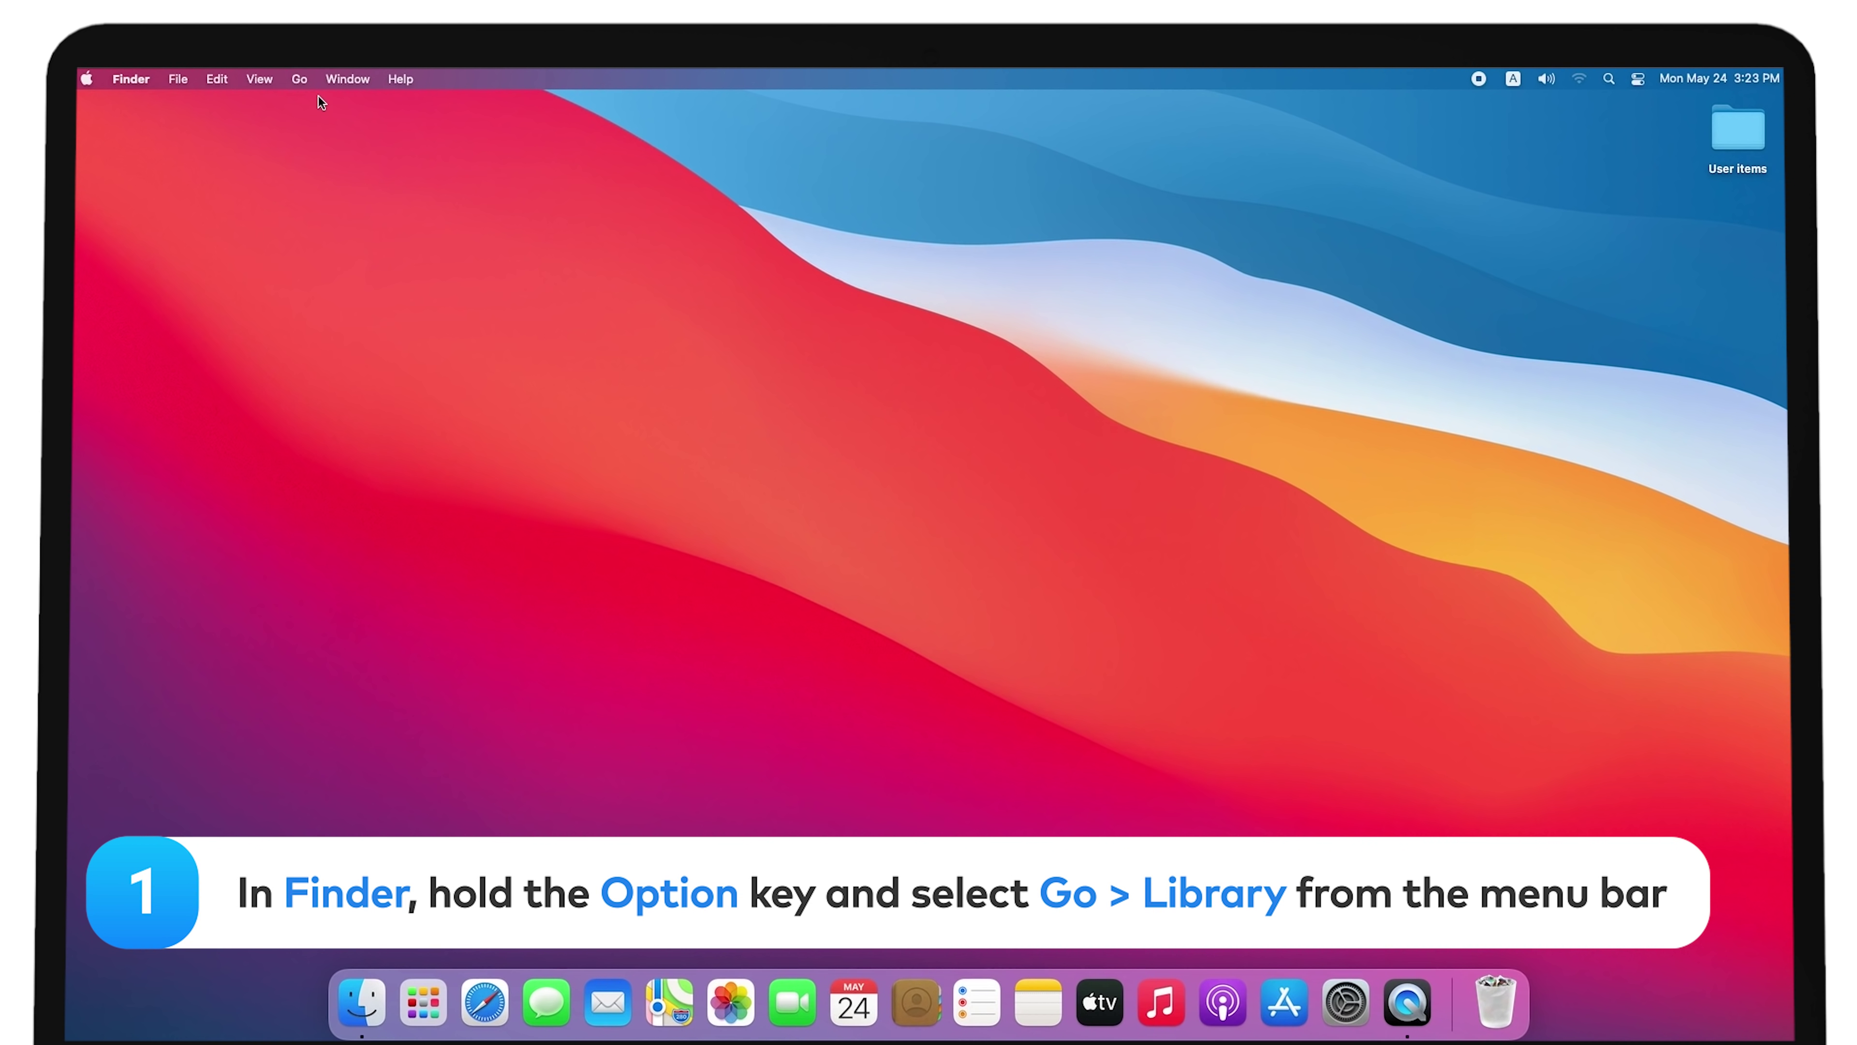
Open the hidden user Library and its Caches folder
click(308, 83)
key(alt)
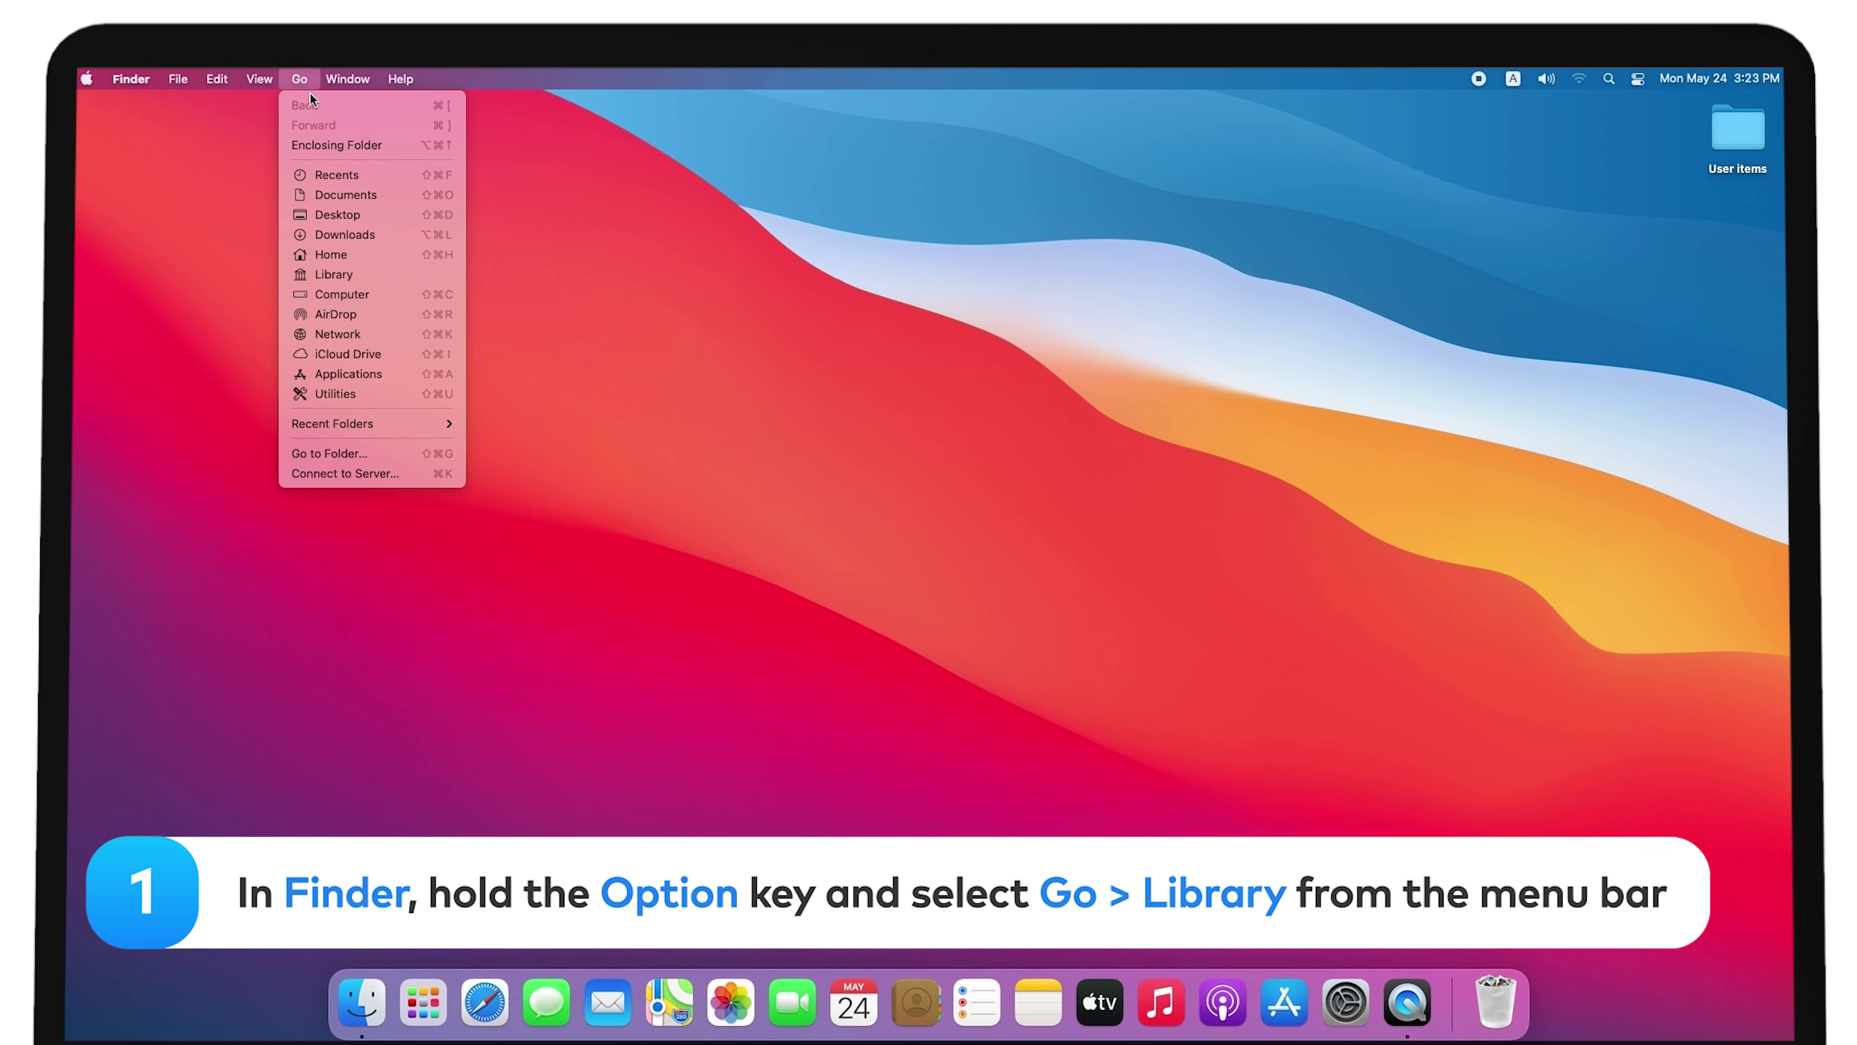
click(343, 284)
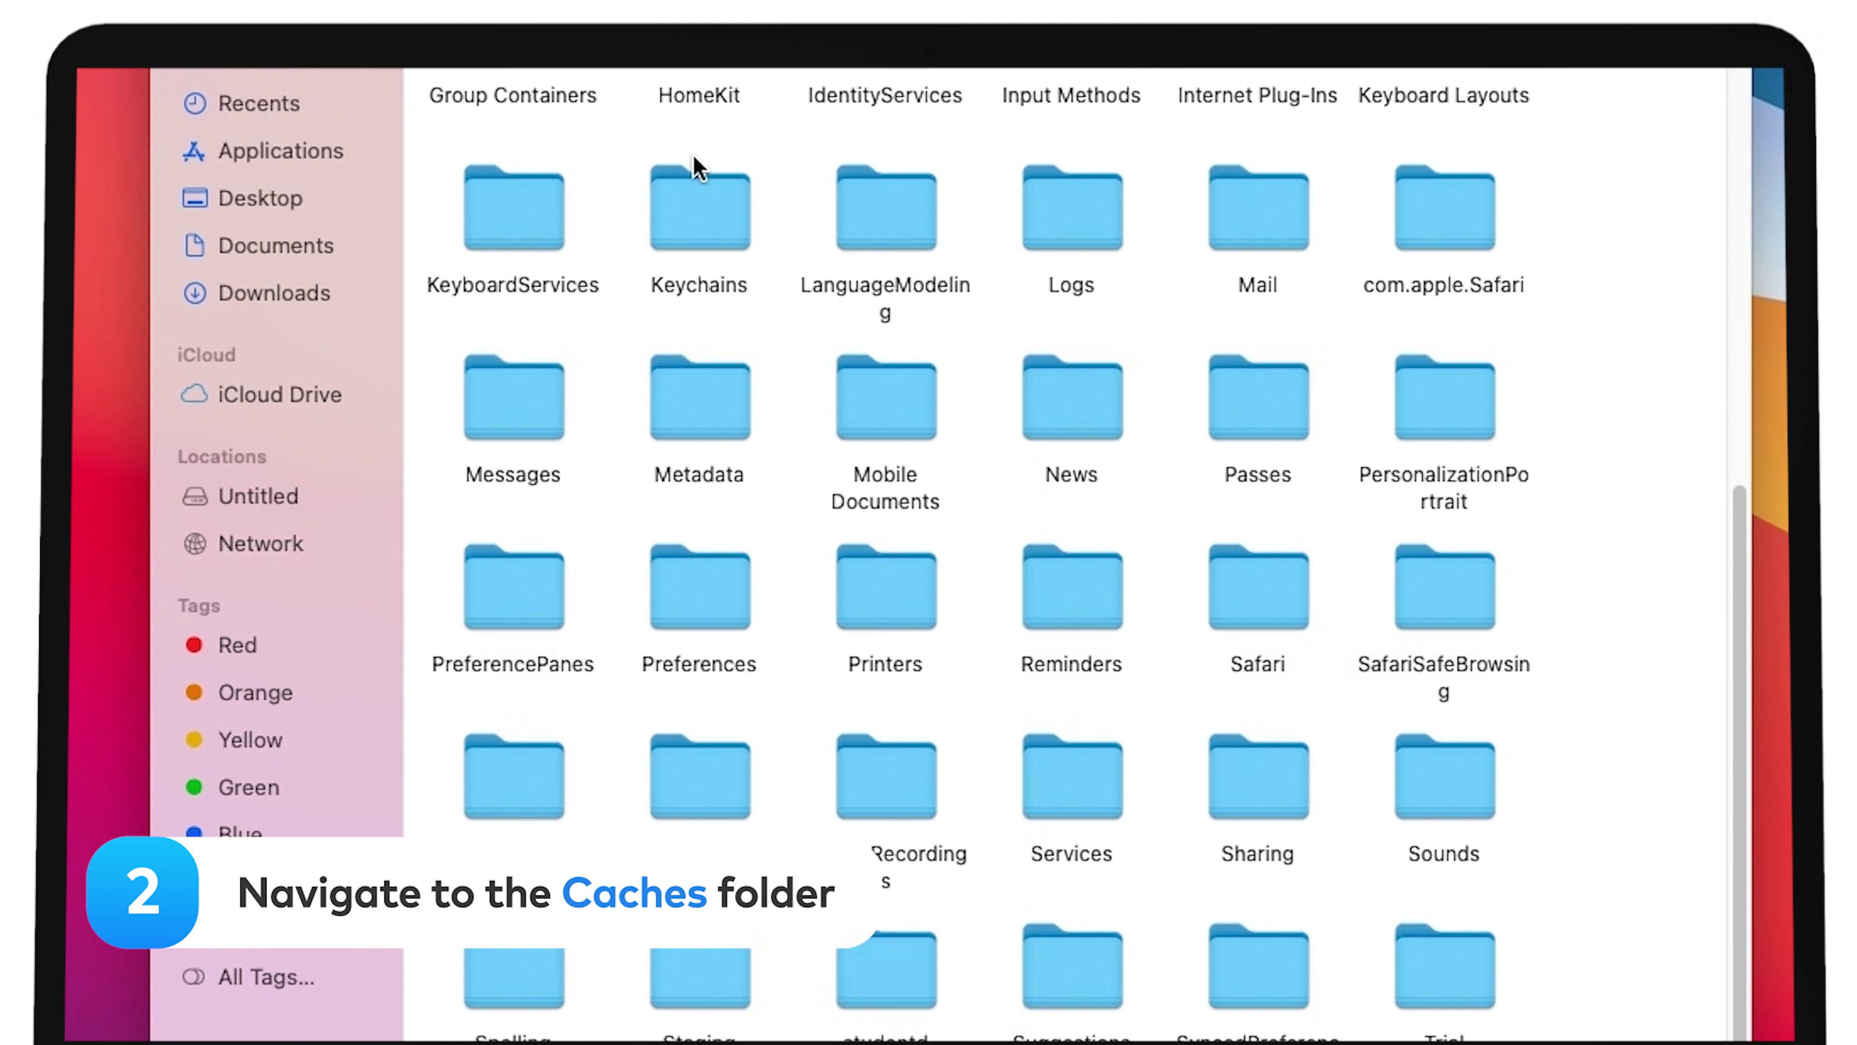
scroll(804, 439, up, 7)
scroll(893, 585, up, 4)
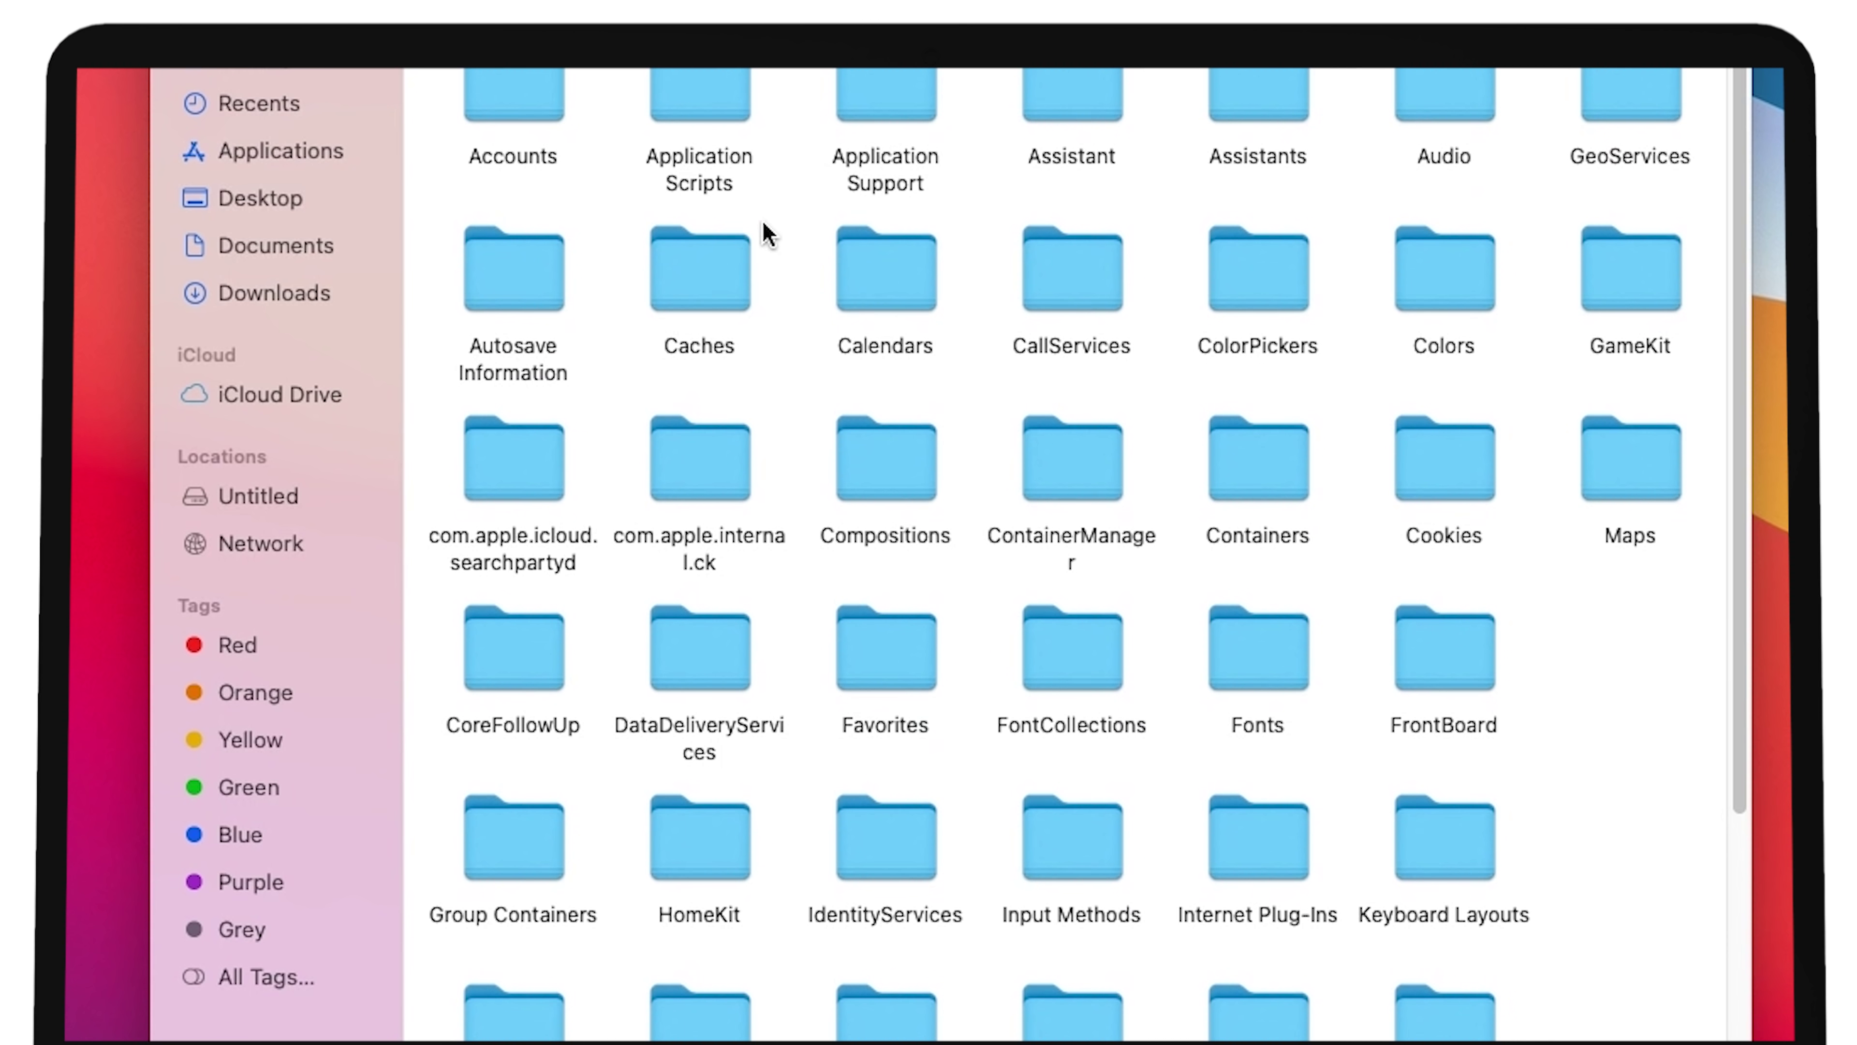
click(694, 289)
double_click(695, 289)
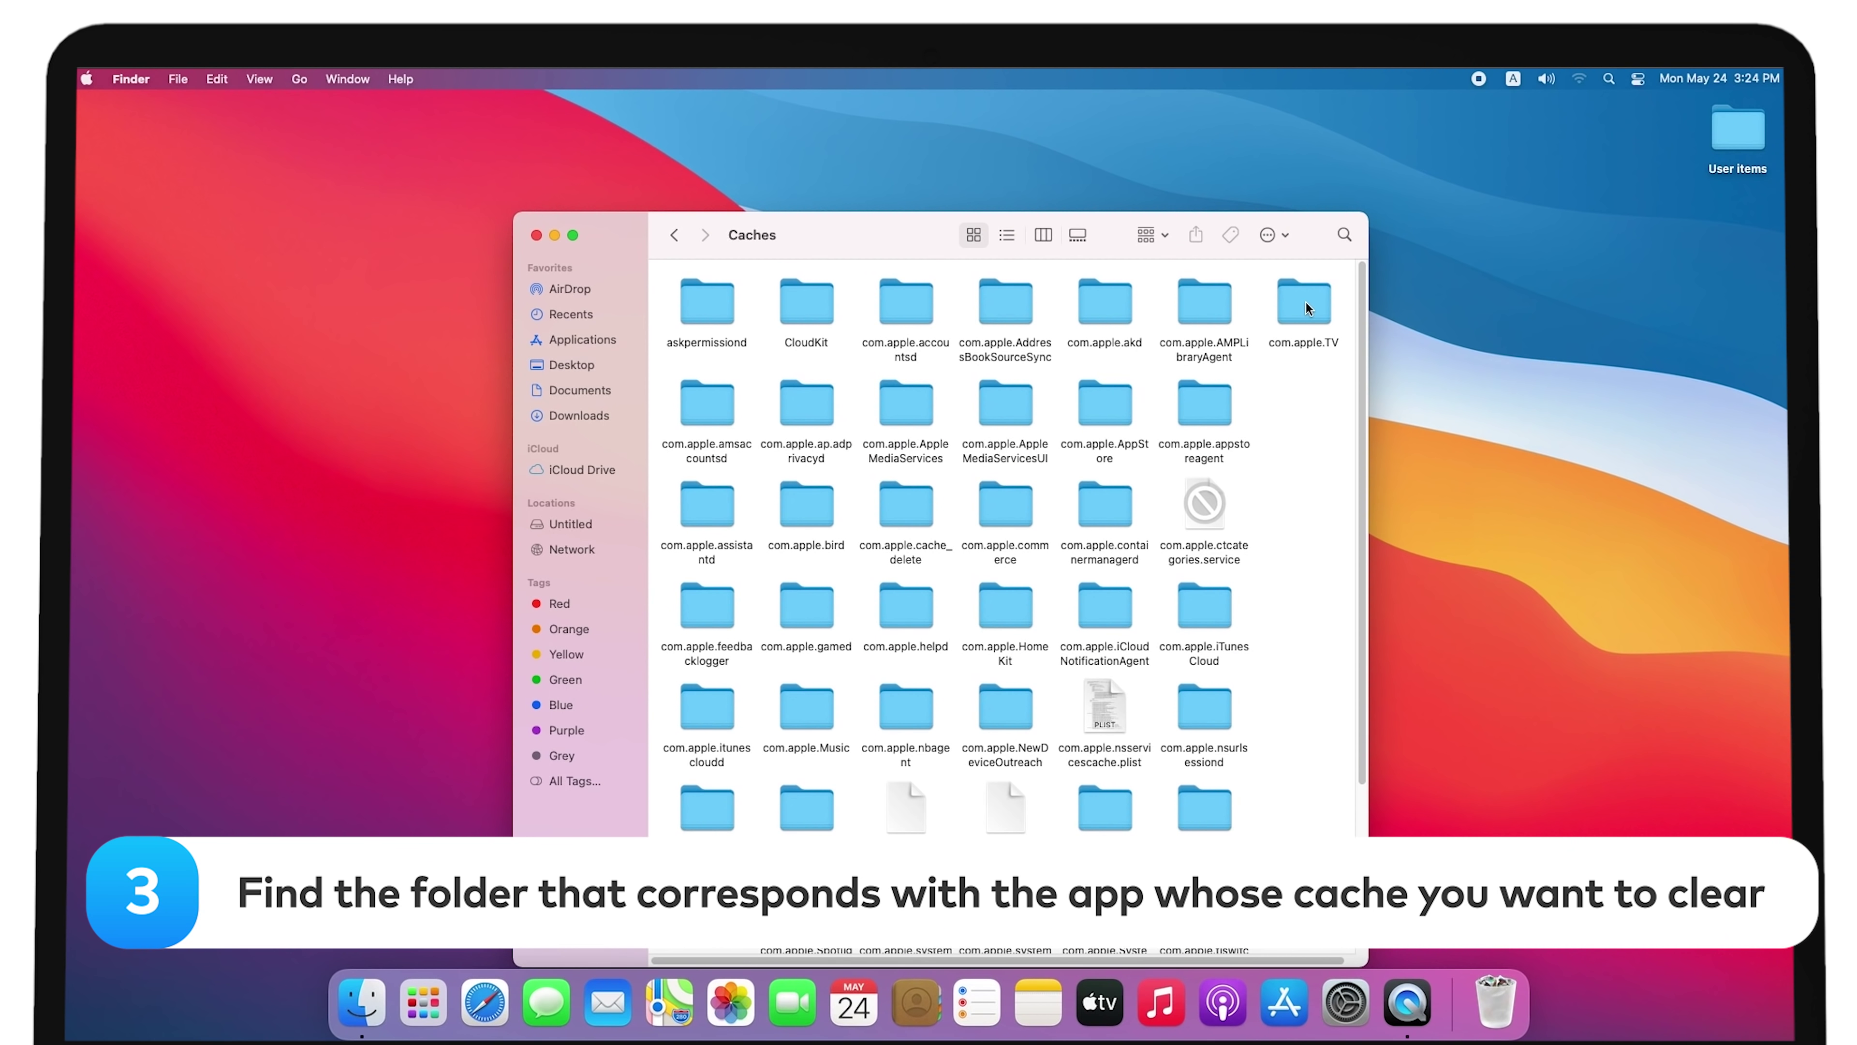
Move the com.apple.TV, Spotlight, Music and itunescloudd cache folders to the Trash
drag(1307, 307, 1491, 995)
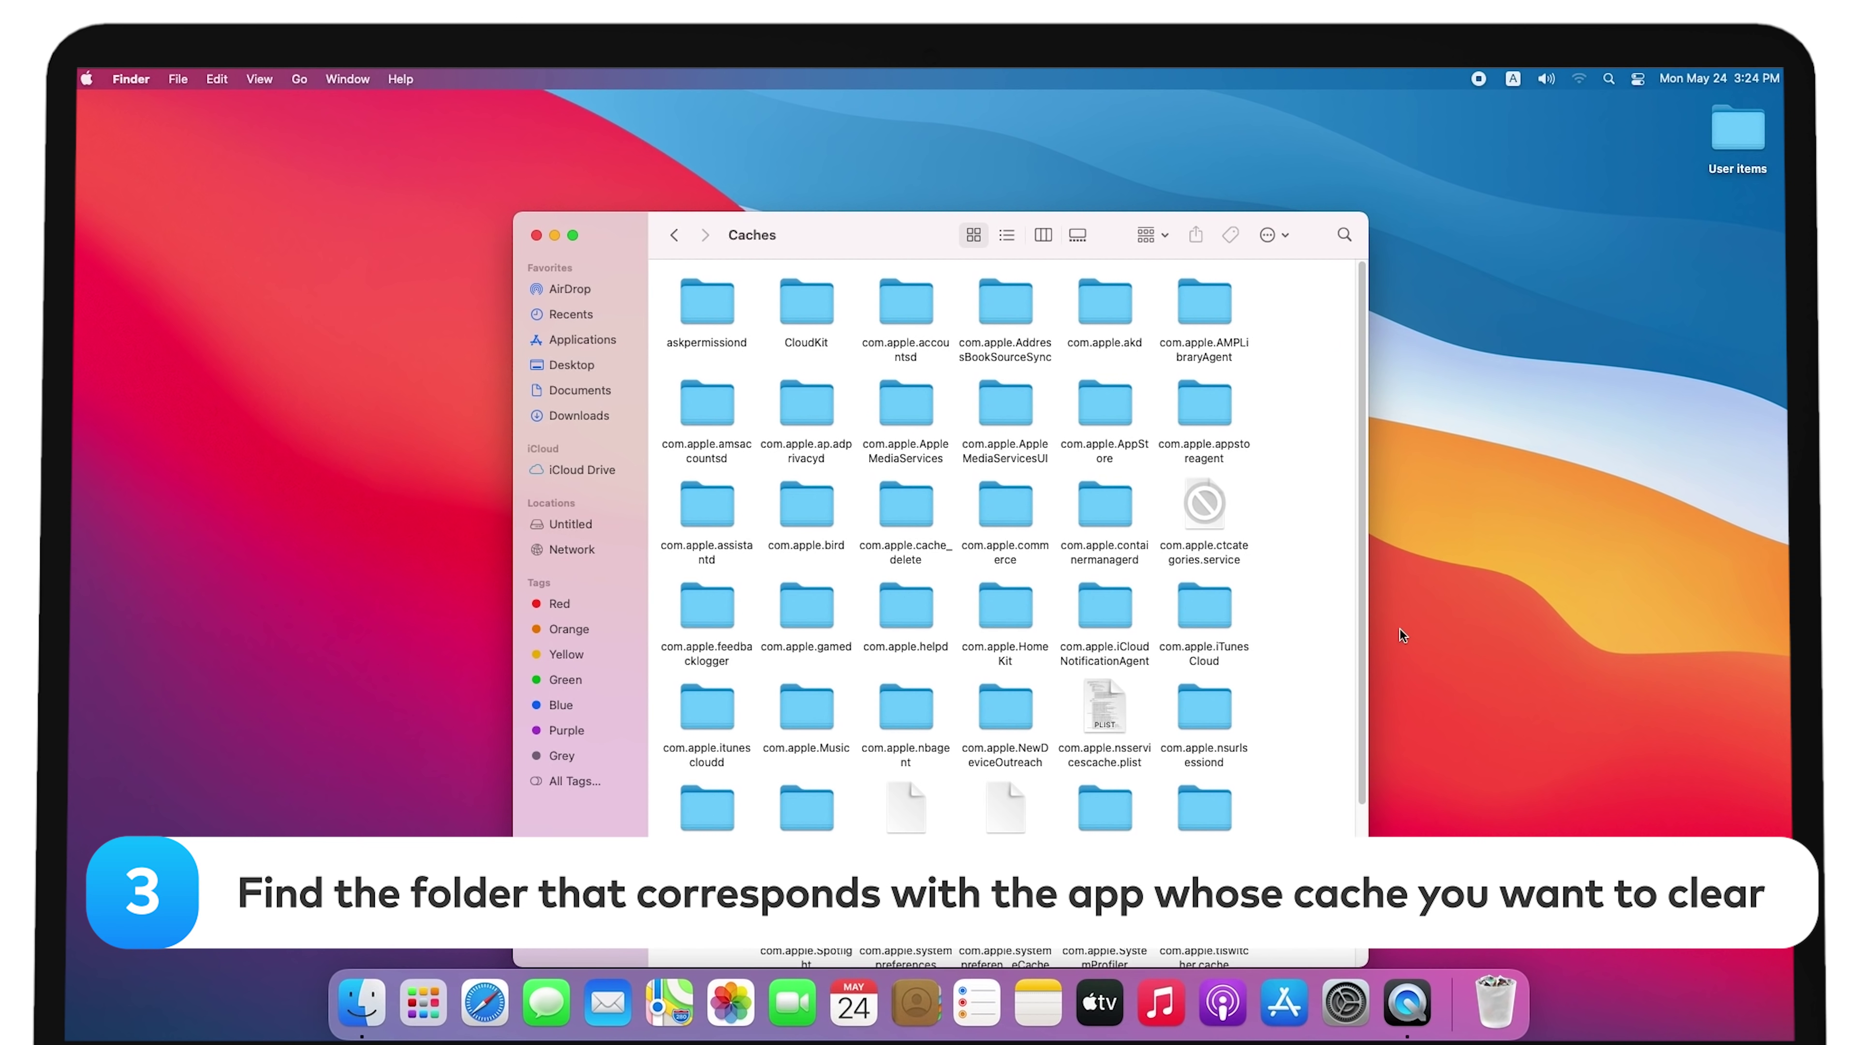
scroll(1356, 592, down, 5)
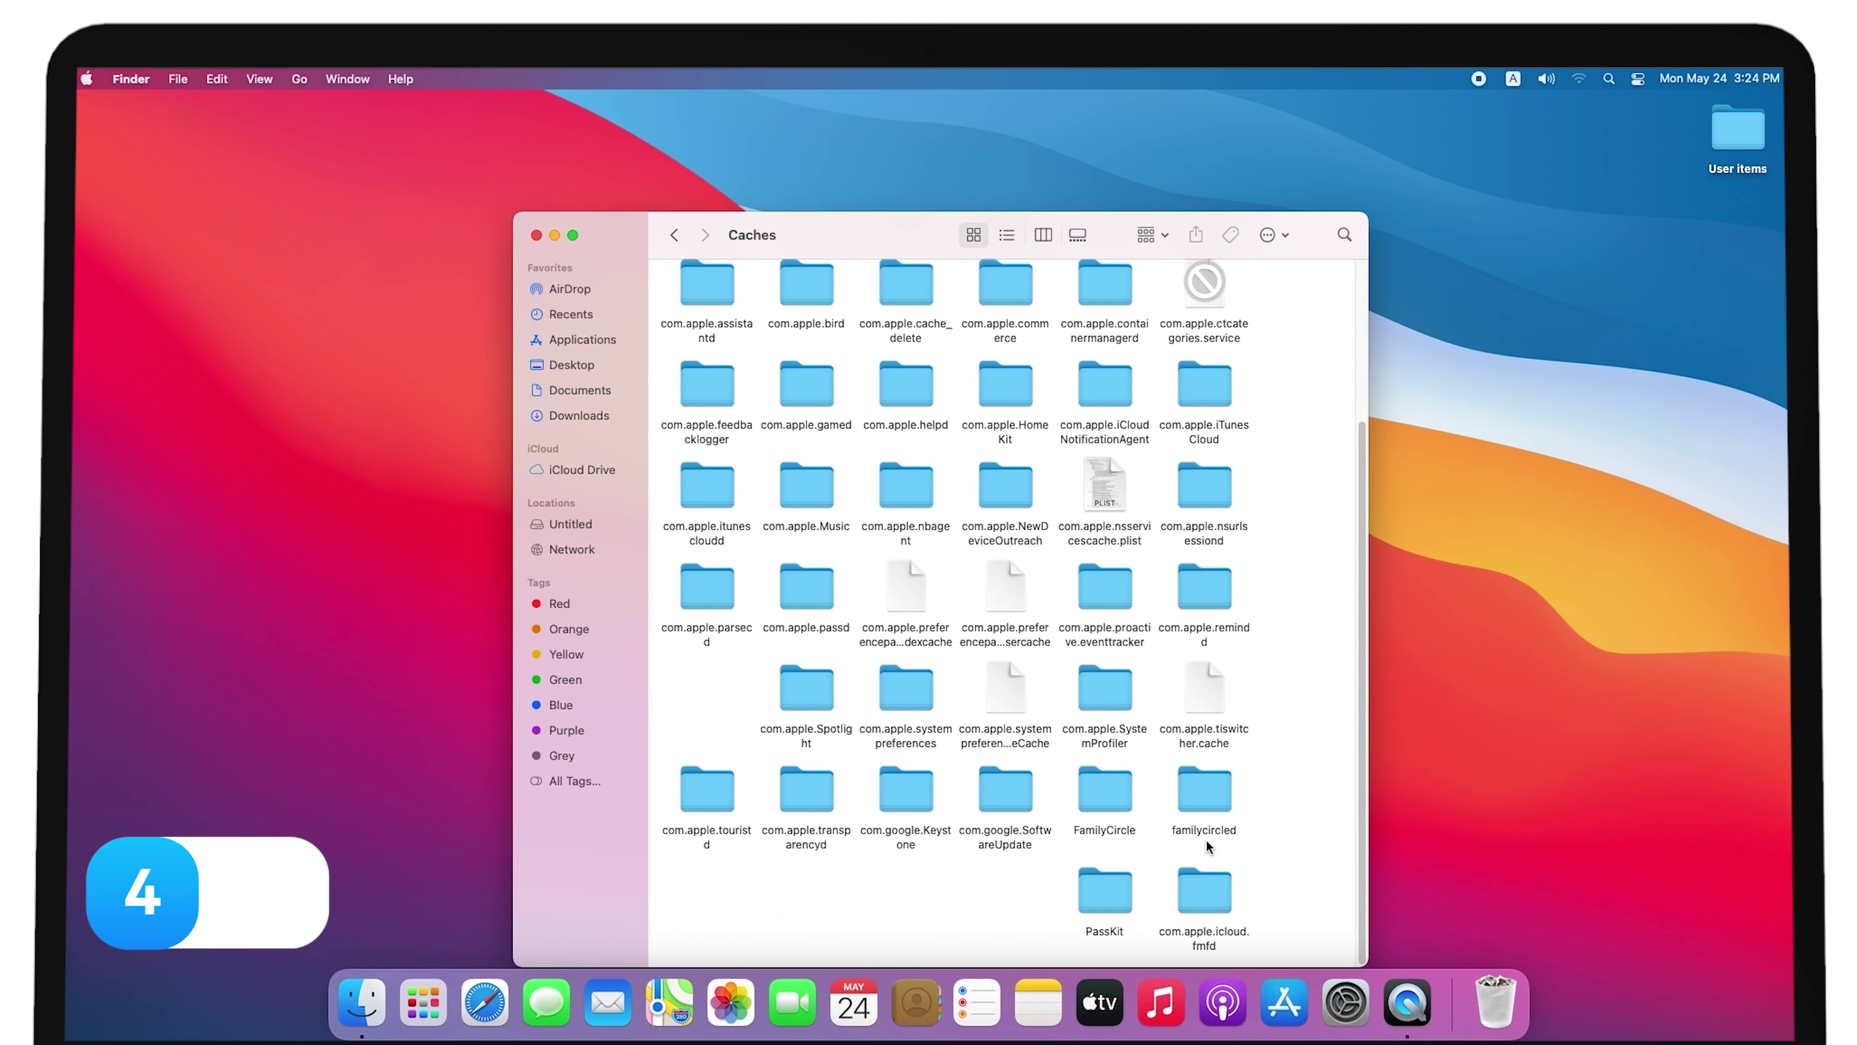
drag(807, 704, 1495, 999)
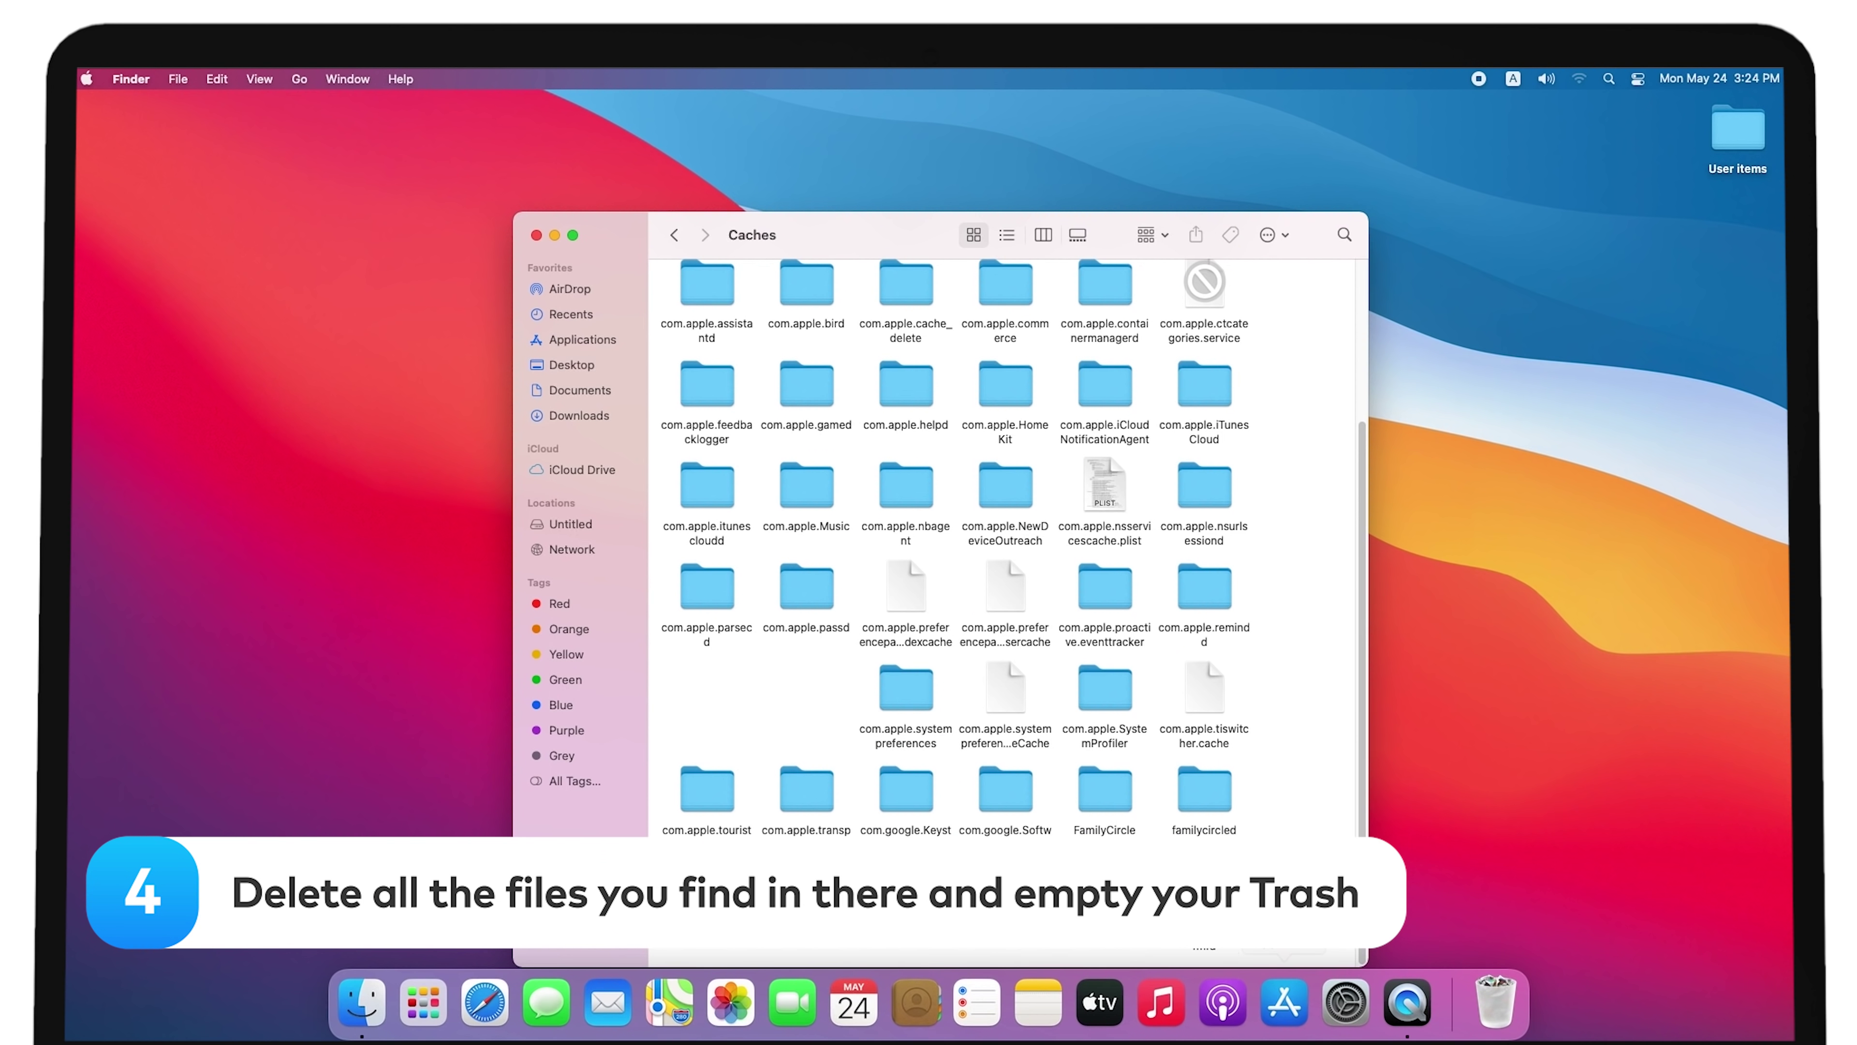
drag(800, 490, 1492, 999)
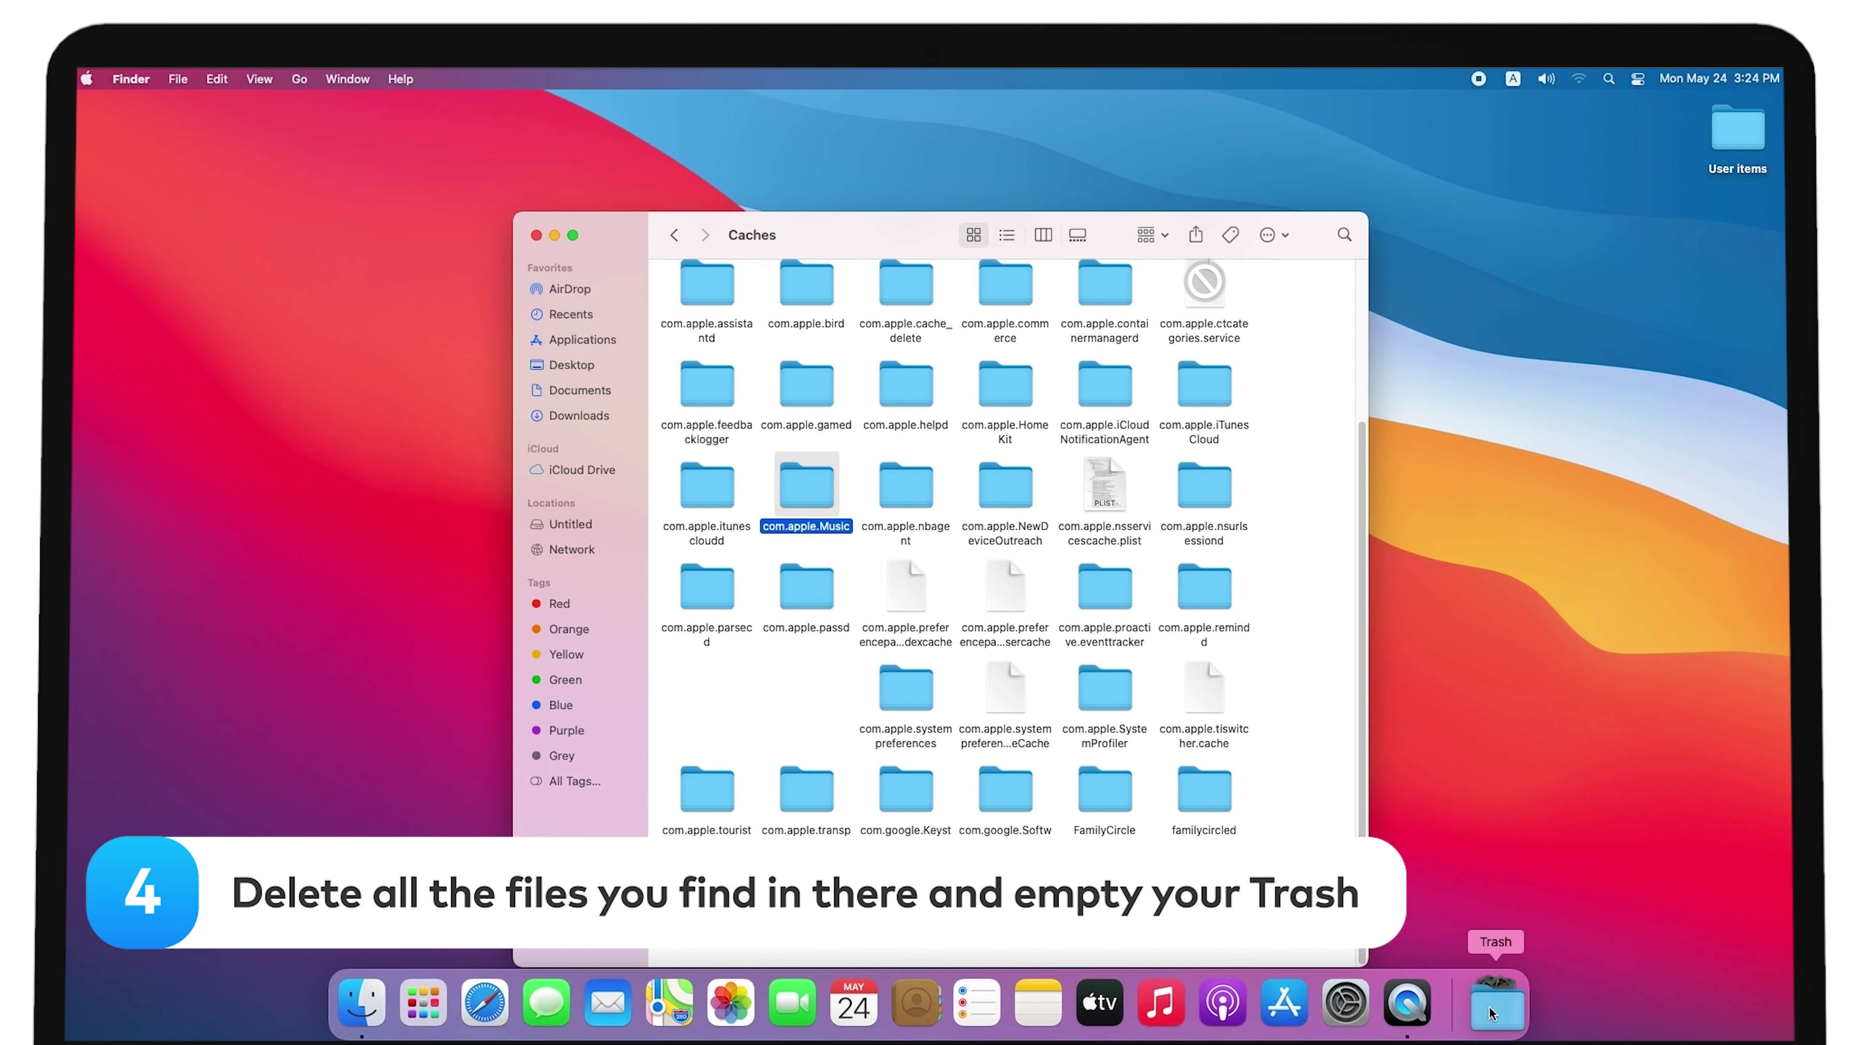
drag(707, 485, 1492, 1002)
scroll(1172, 801, up, 5)
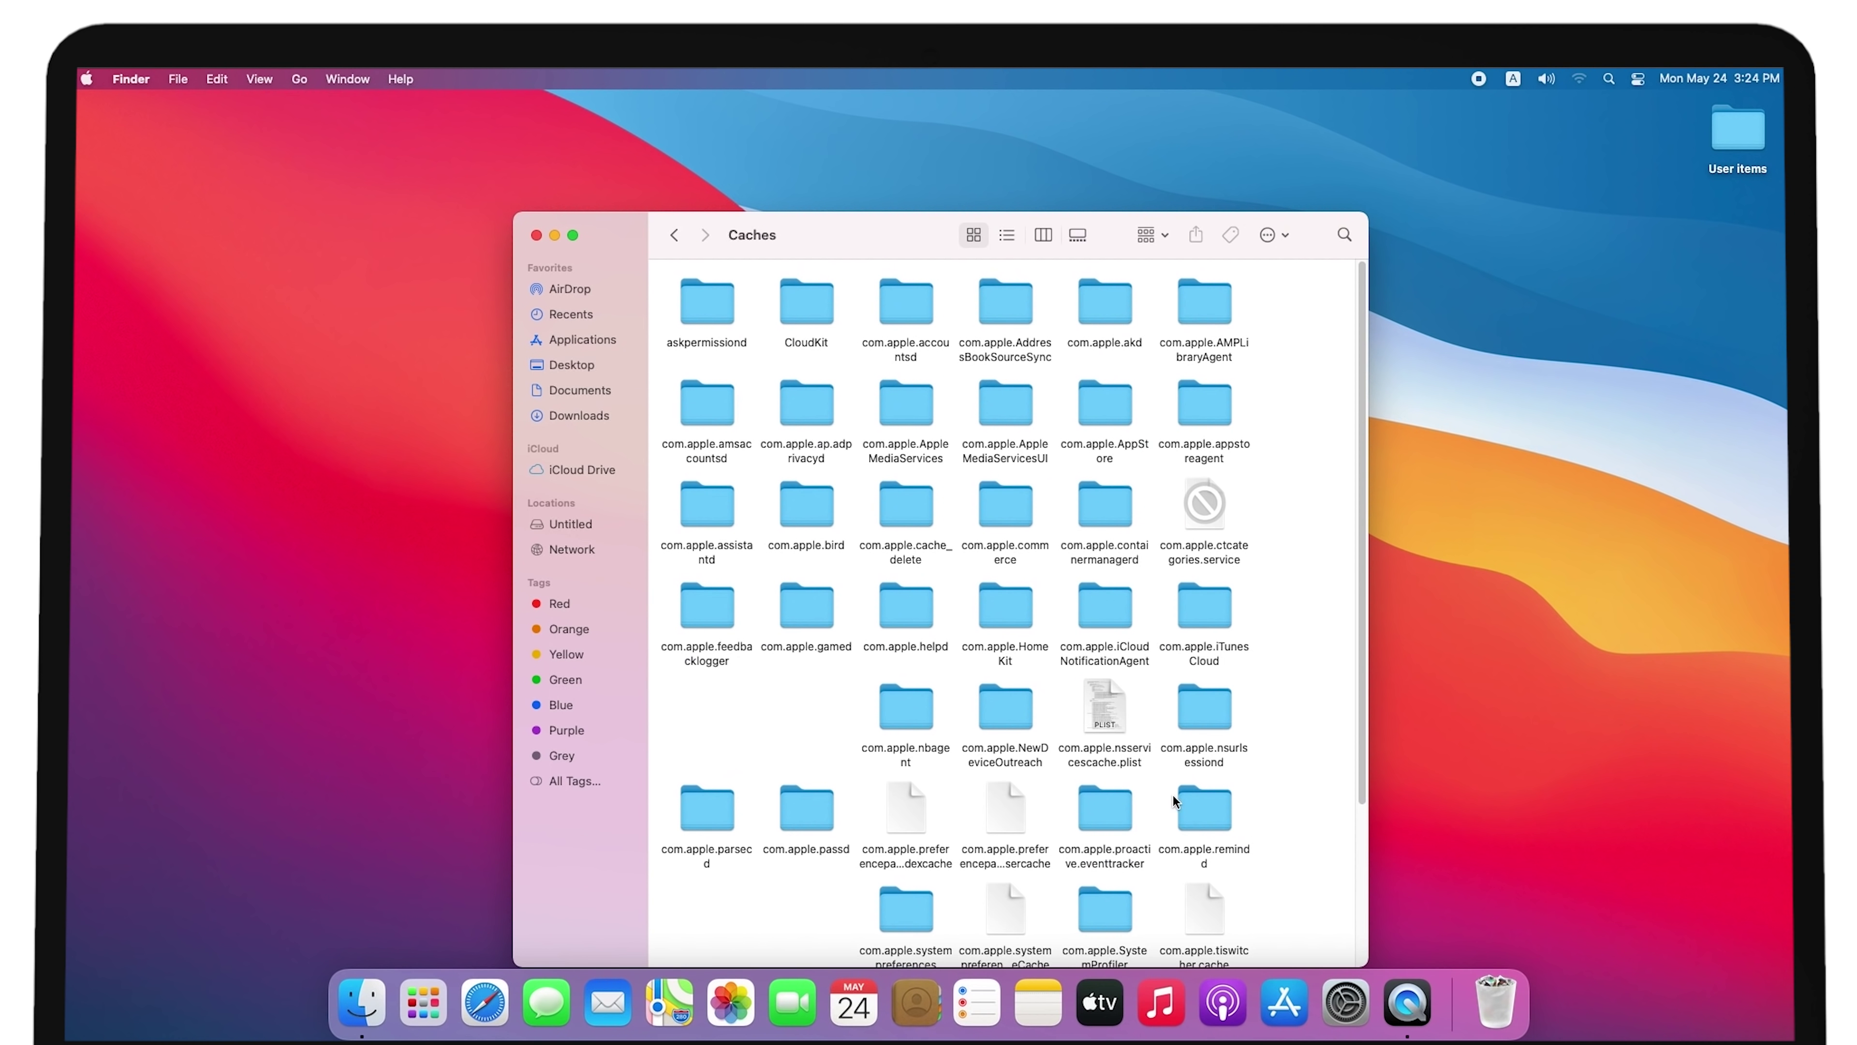
Close the Caches window and permanently empty the Trash
click(536, 235)
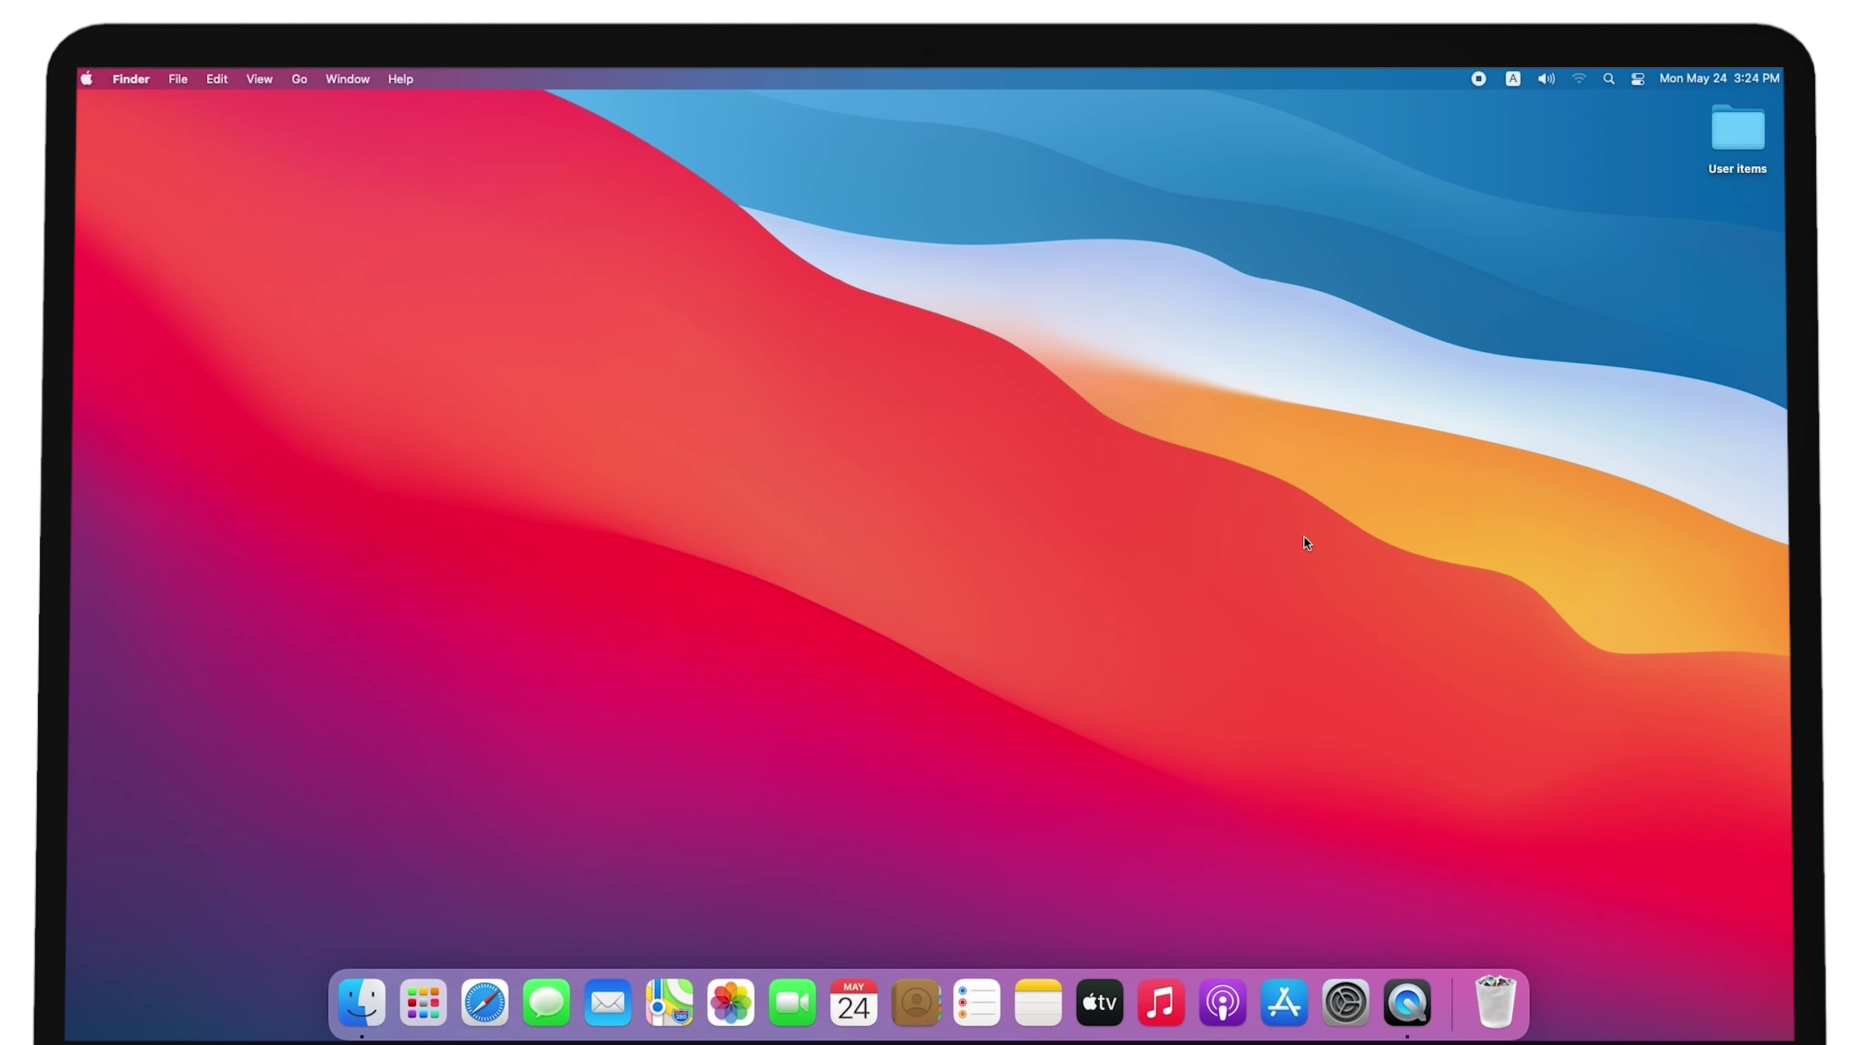
right_click(1497, 986)
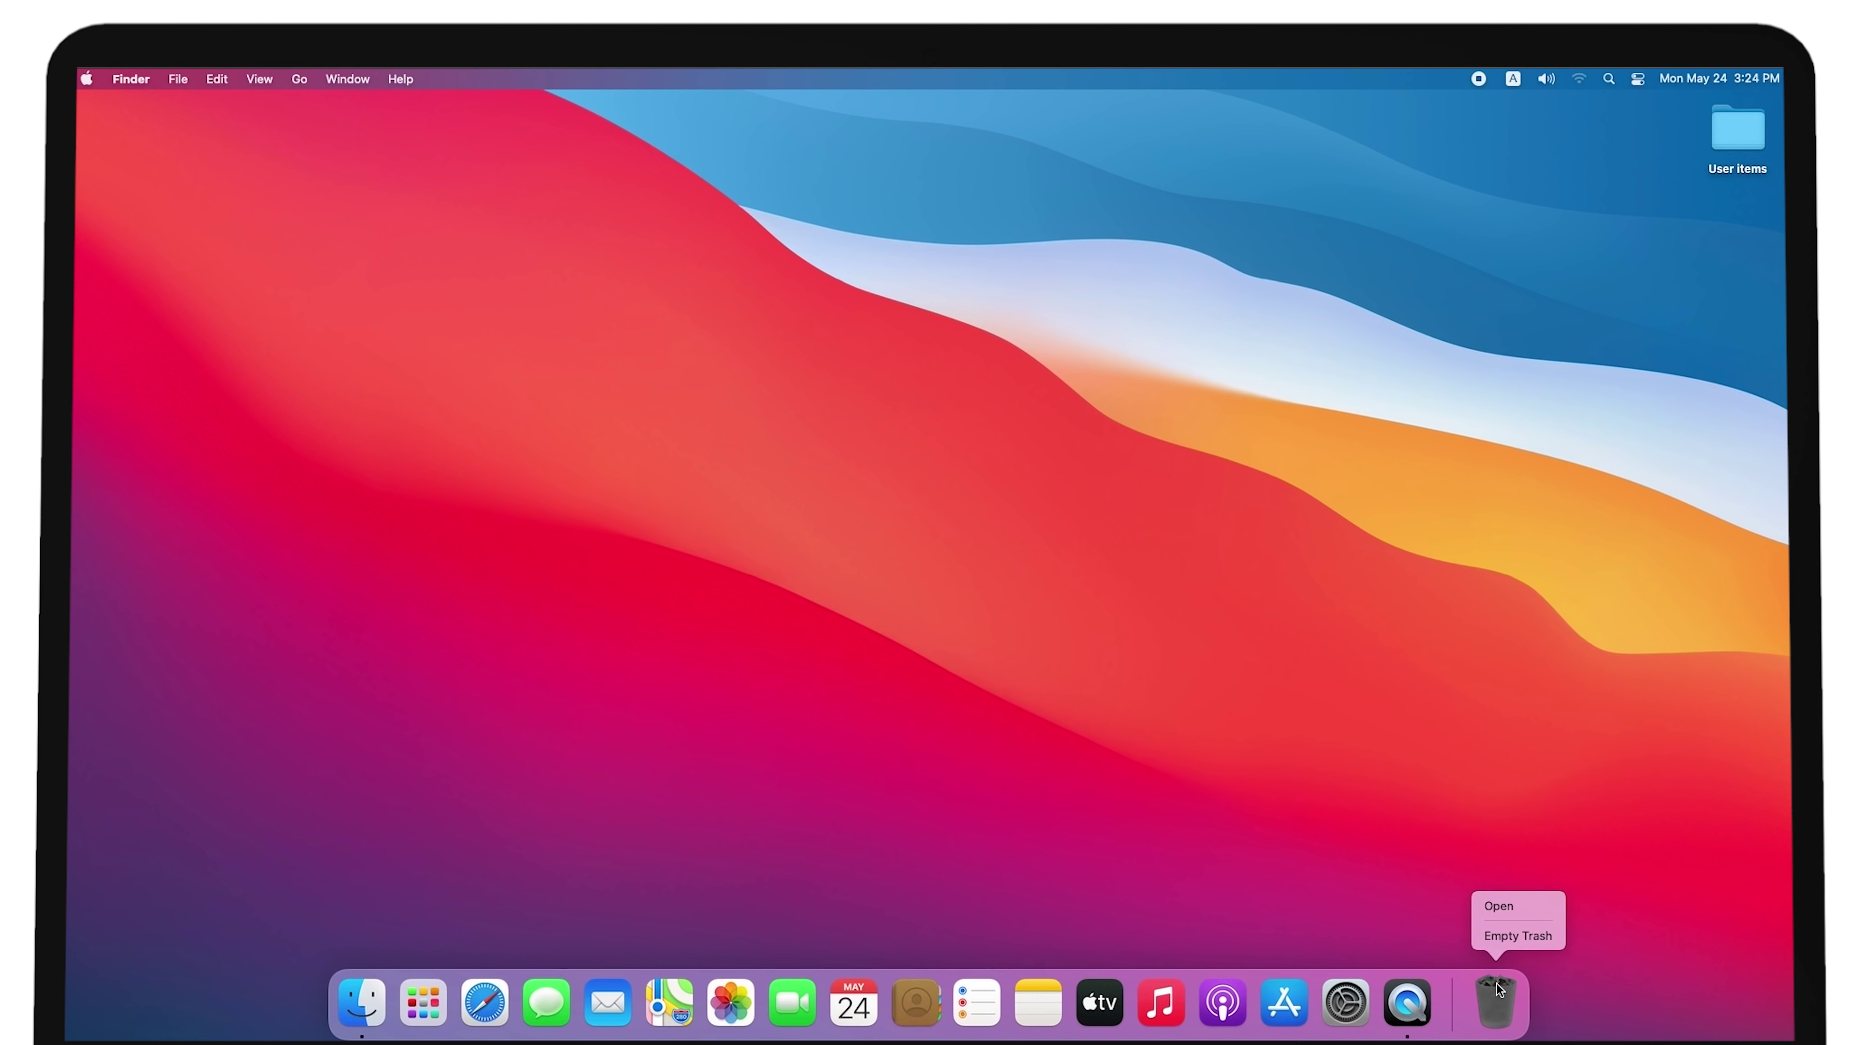
click(1509, 943)
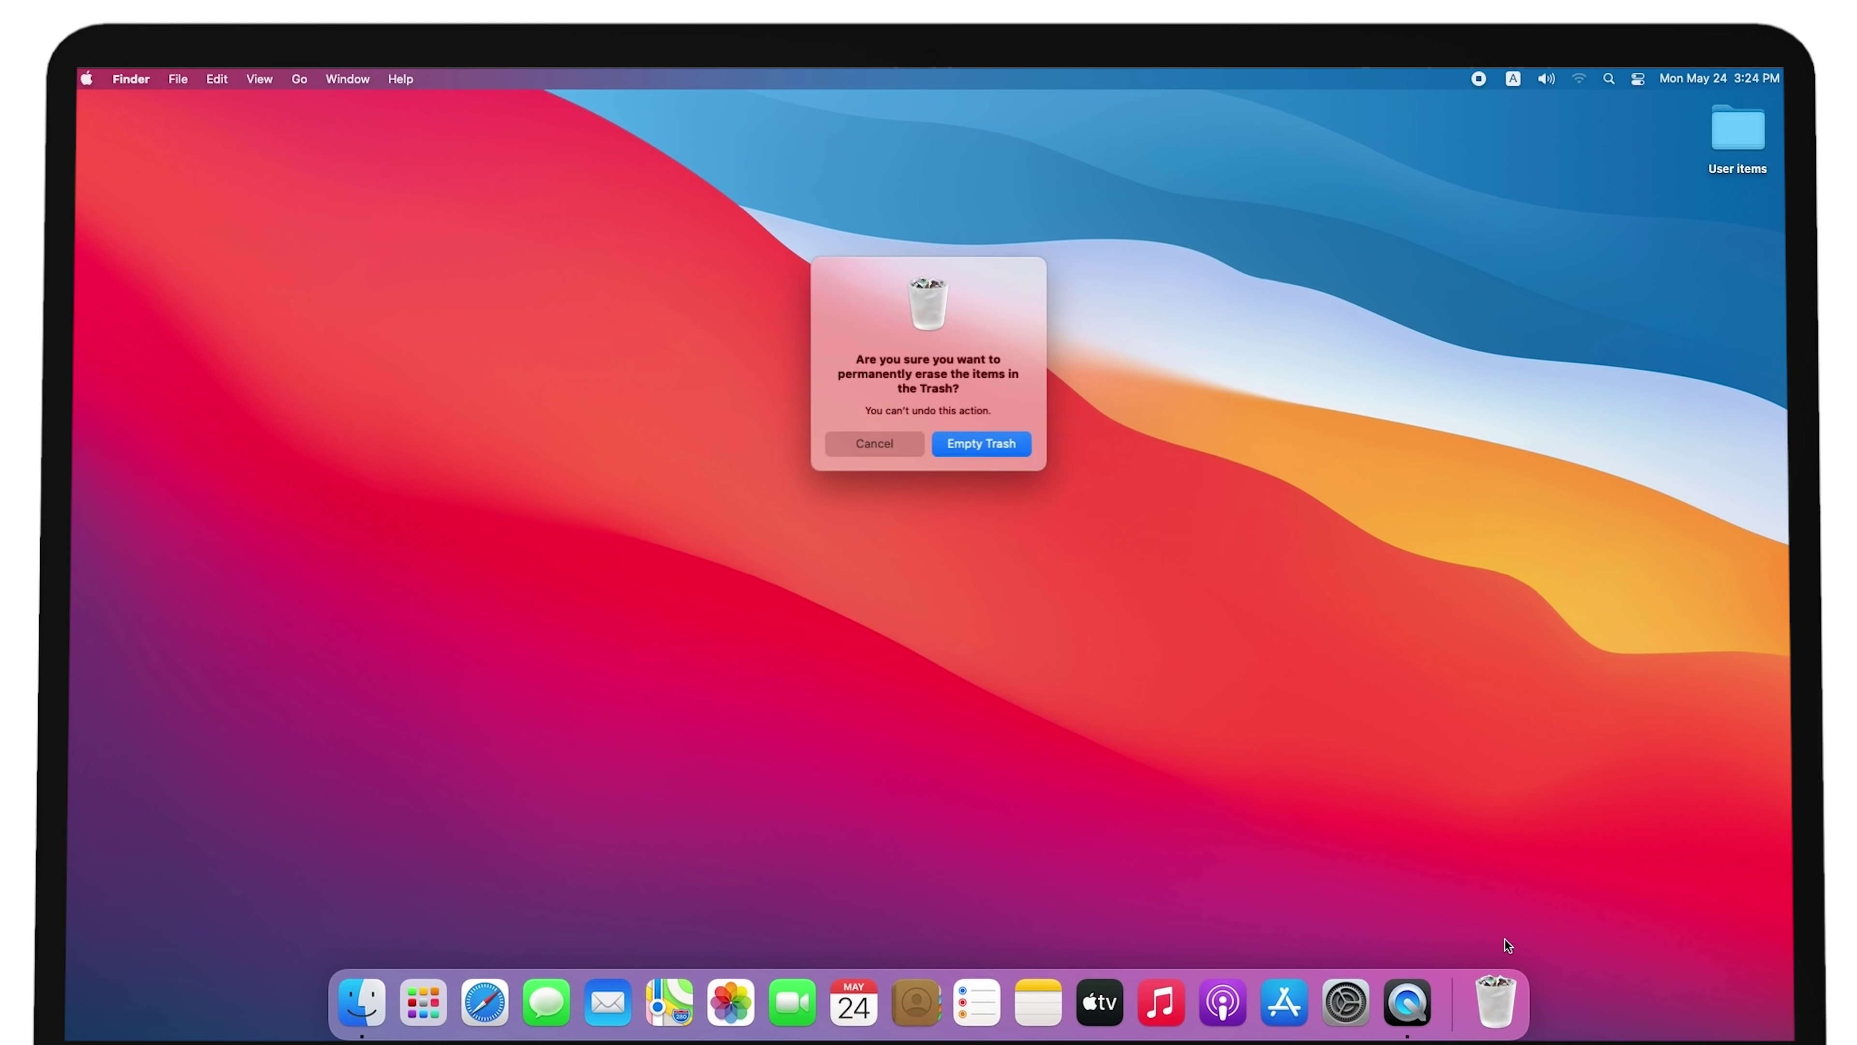
click(977, 442)
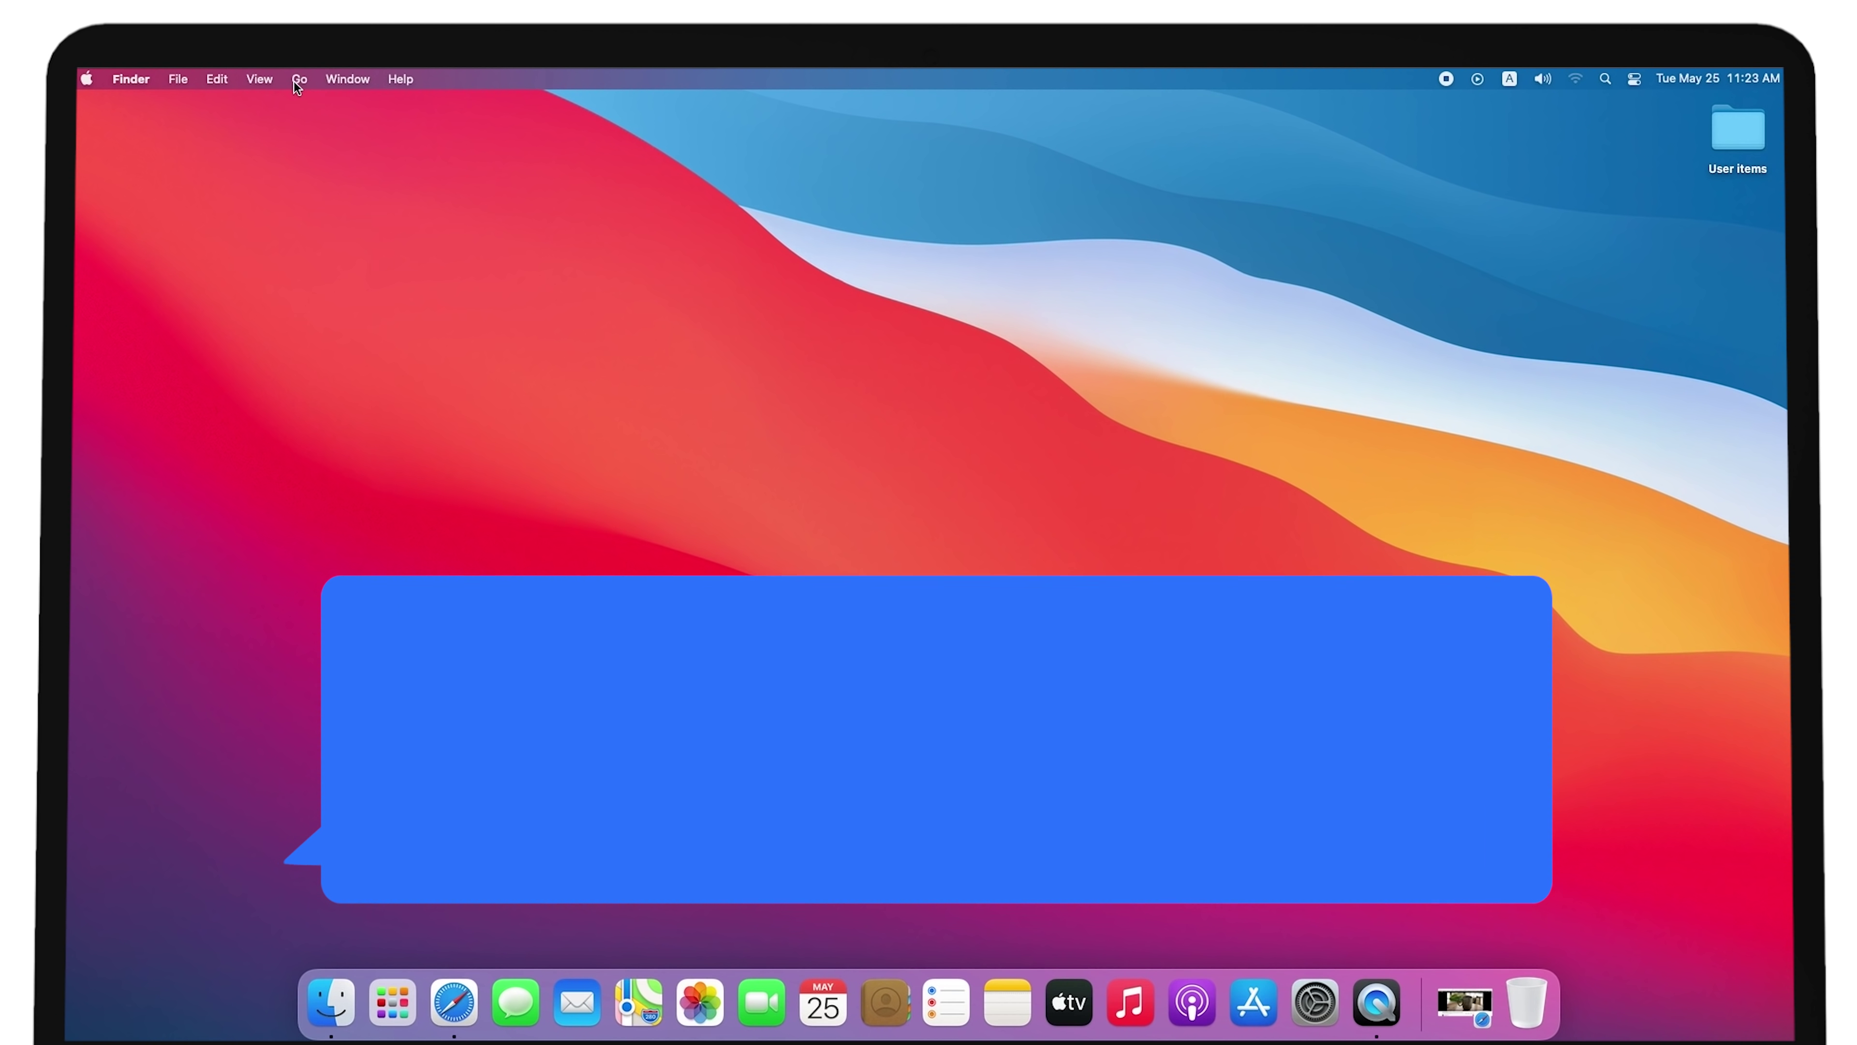
Launch Activity Monitor from Applications > Utilities, reached with Cmd+Shift+U
click(296, 80)
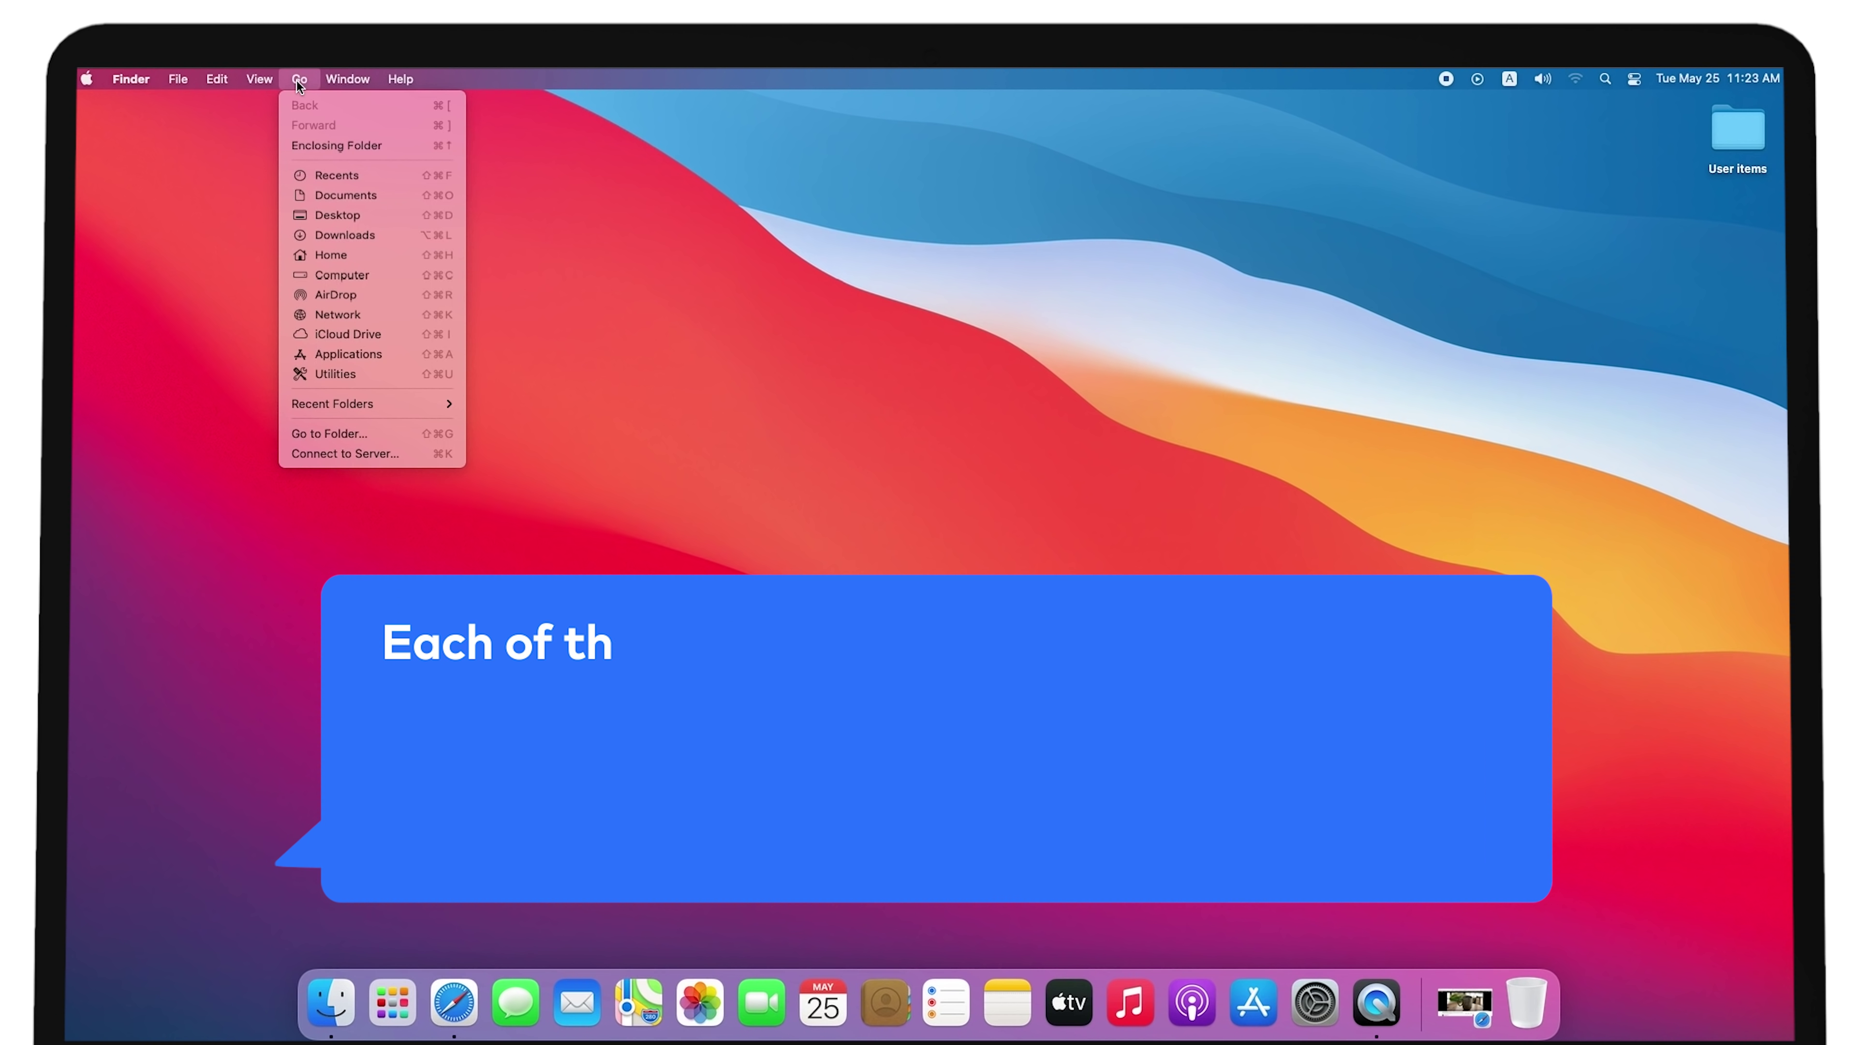
click(363, 354)
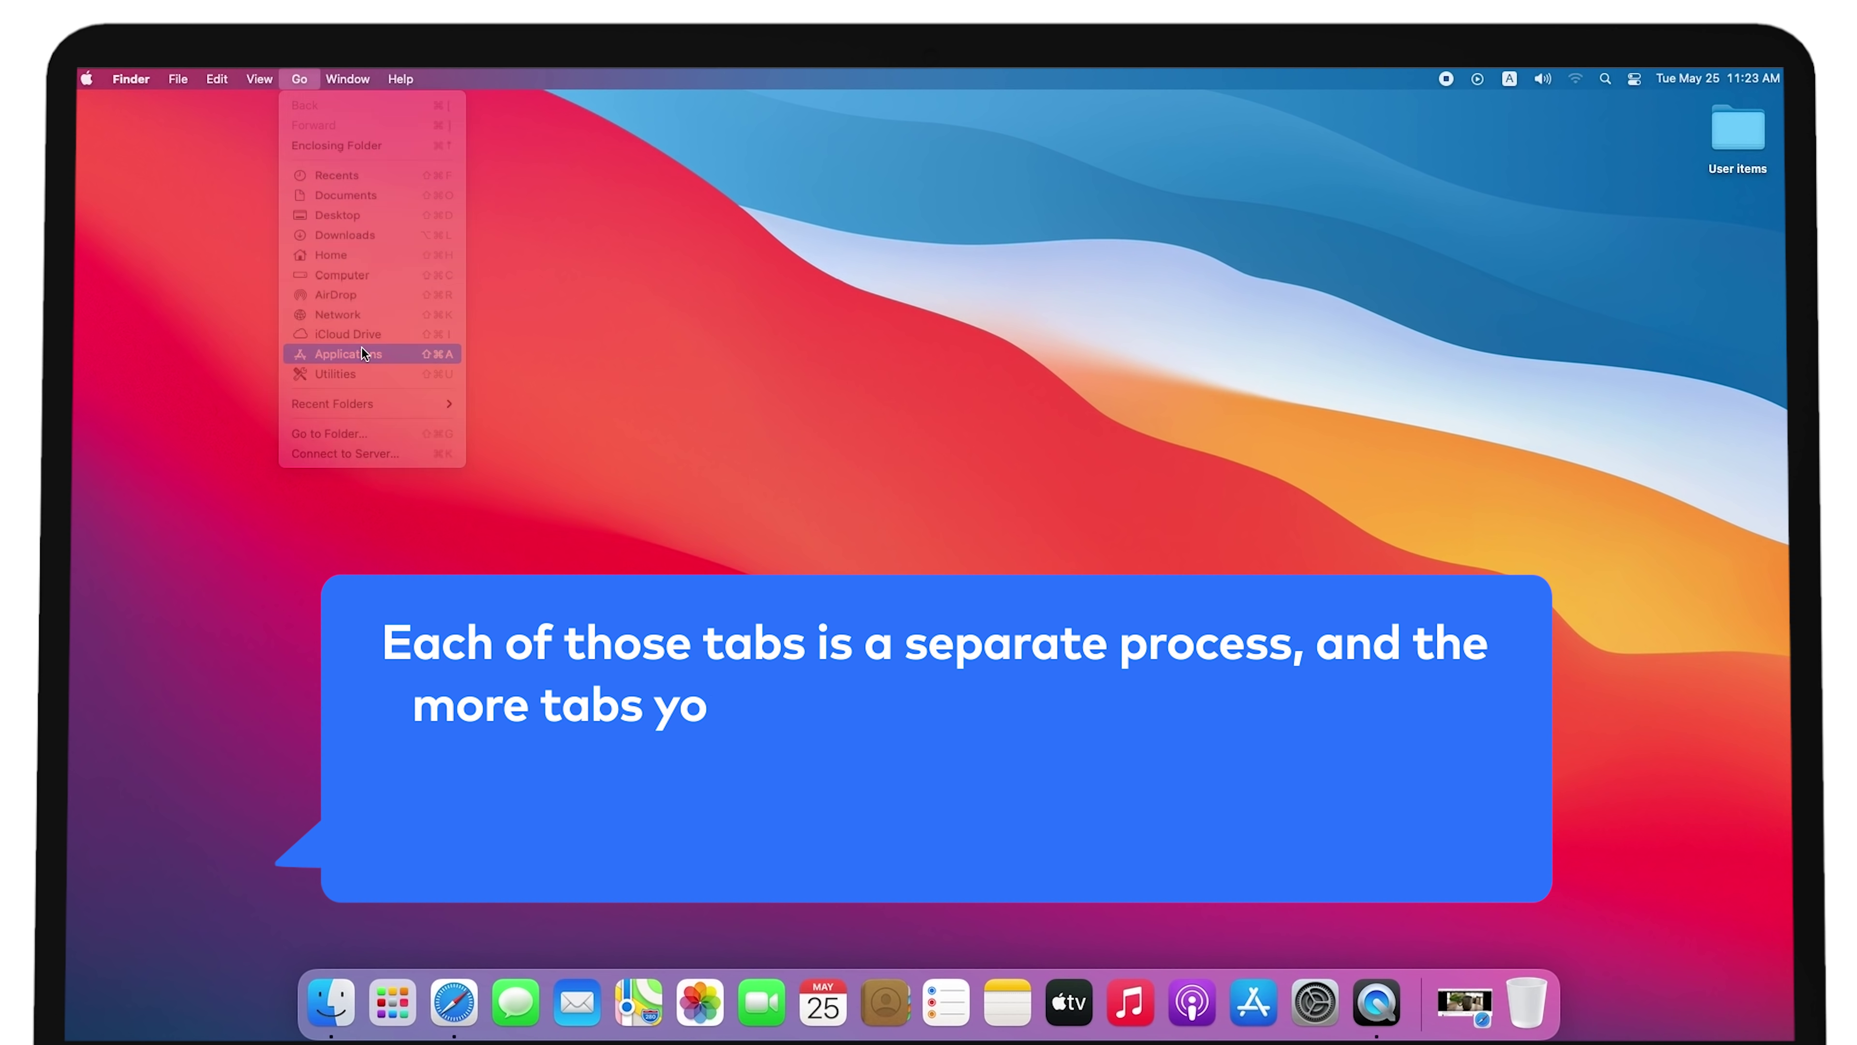
scroll(947, 439, down, 5)
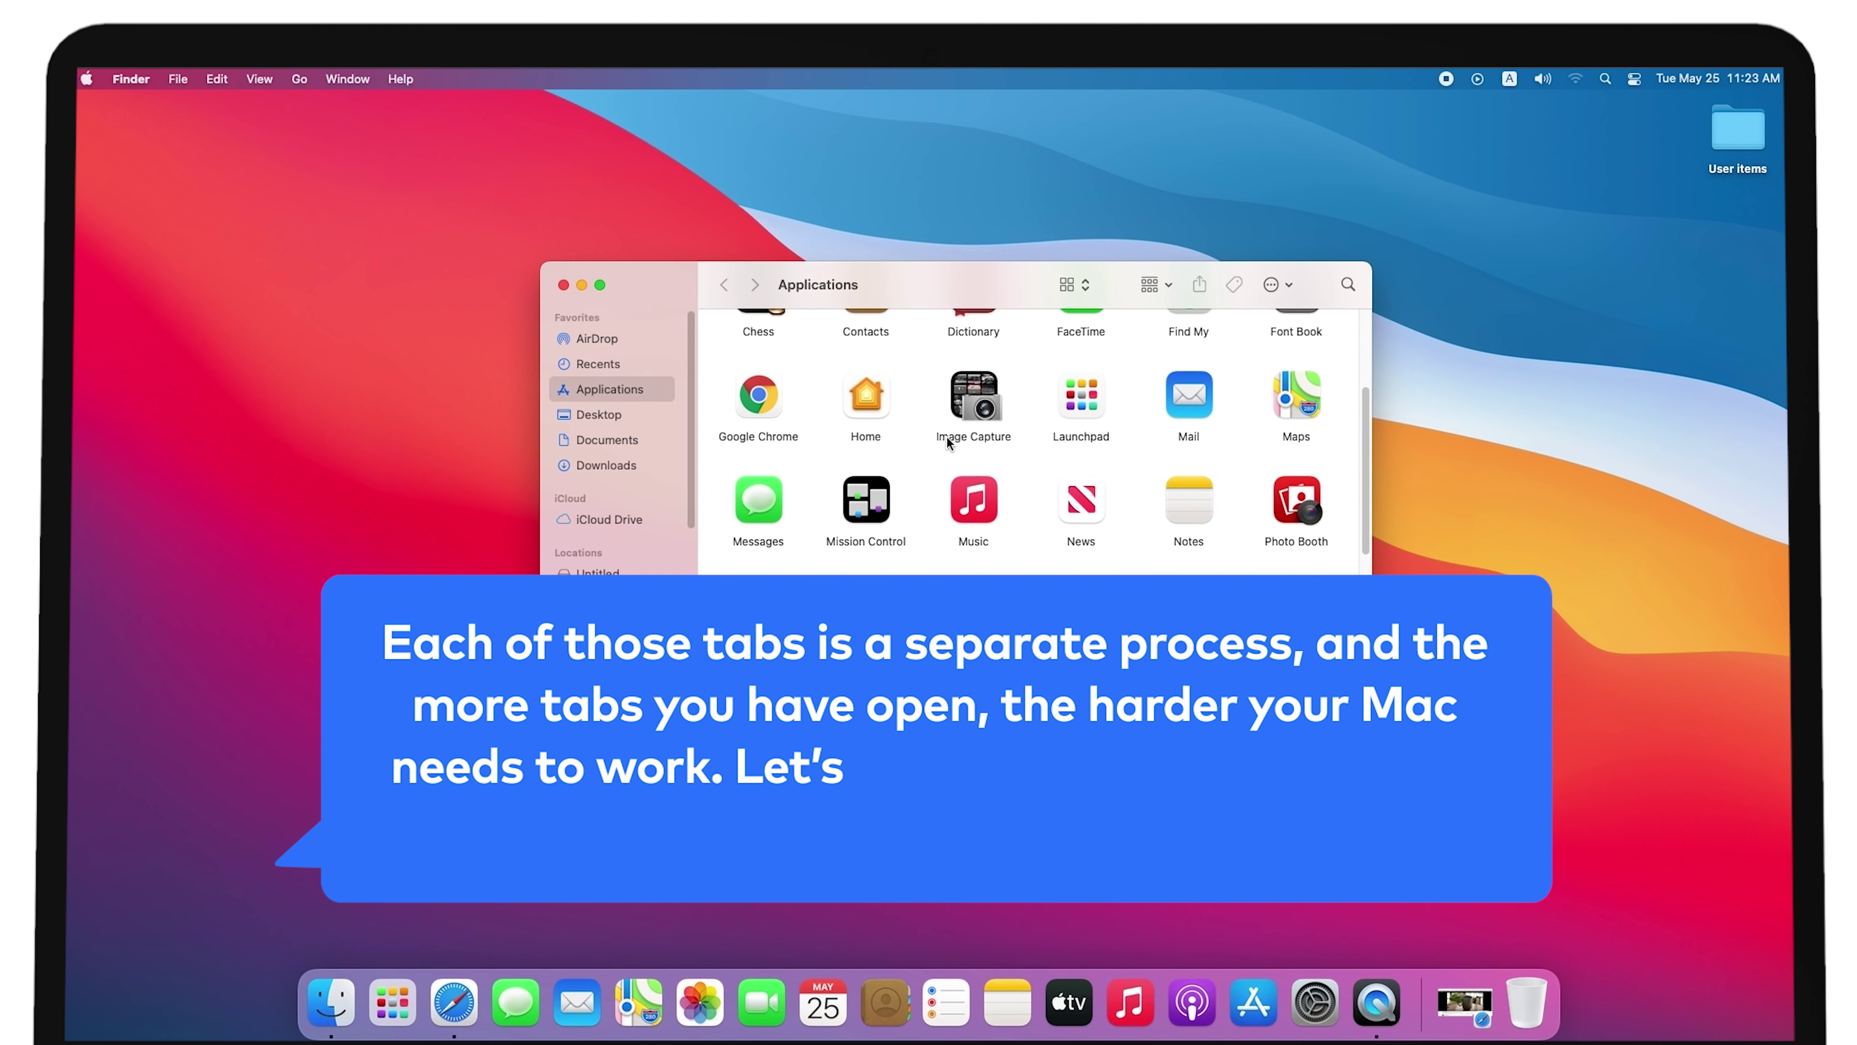
scroll(1028, 440, down, 3)
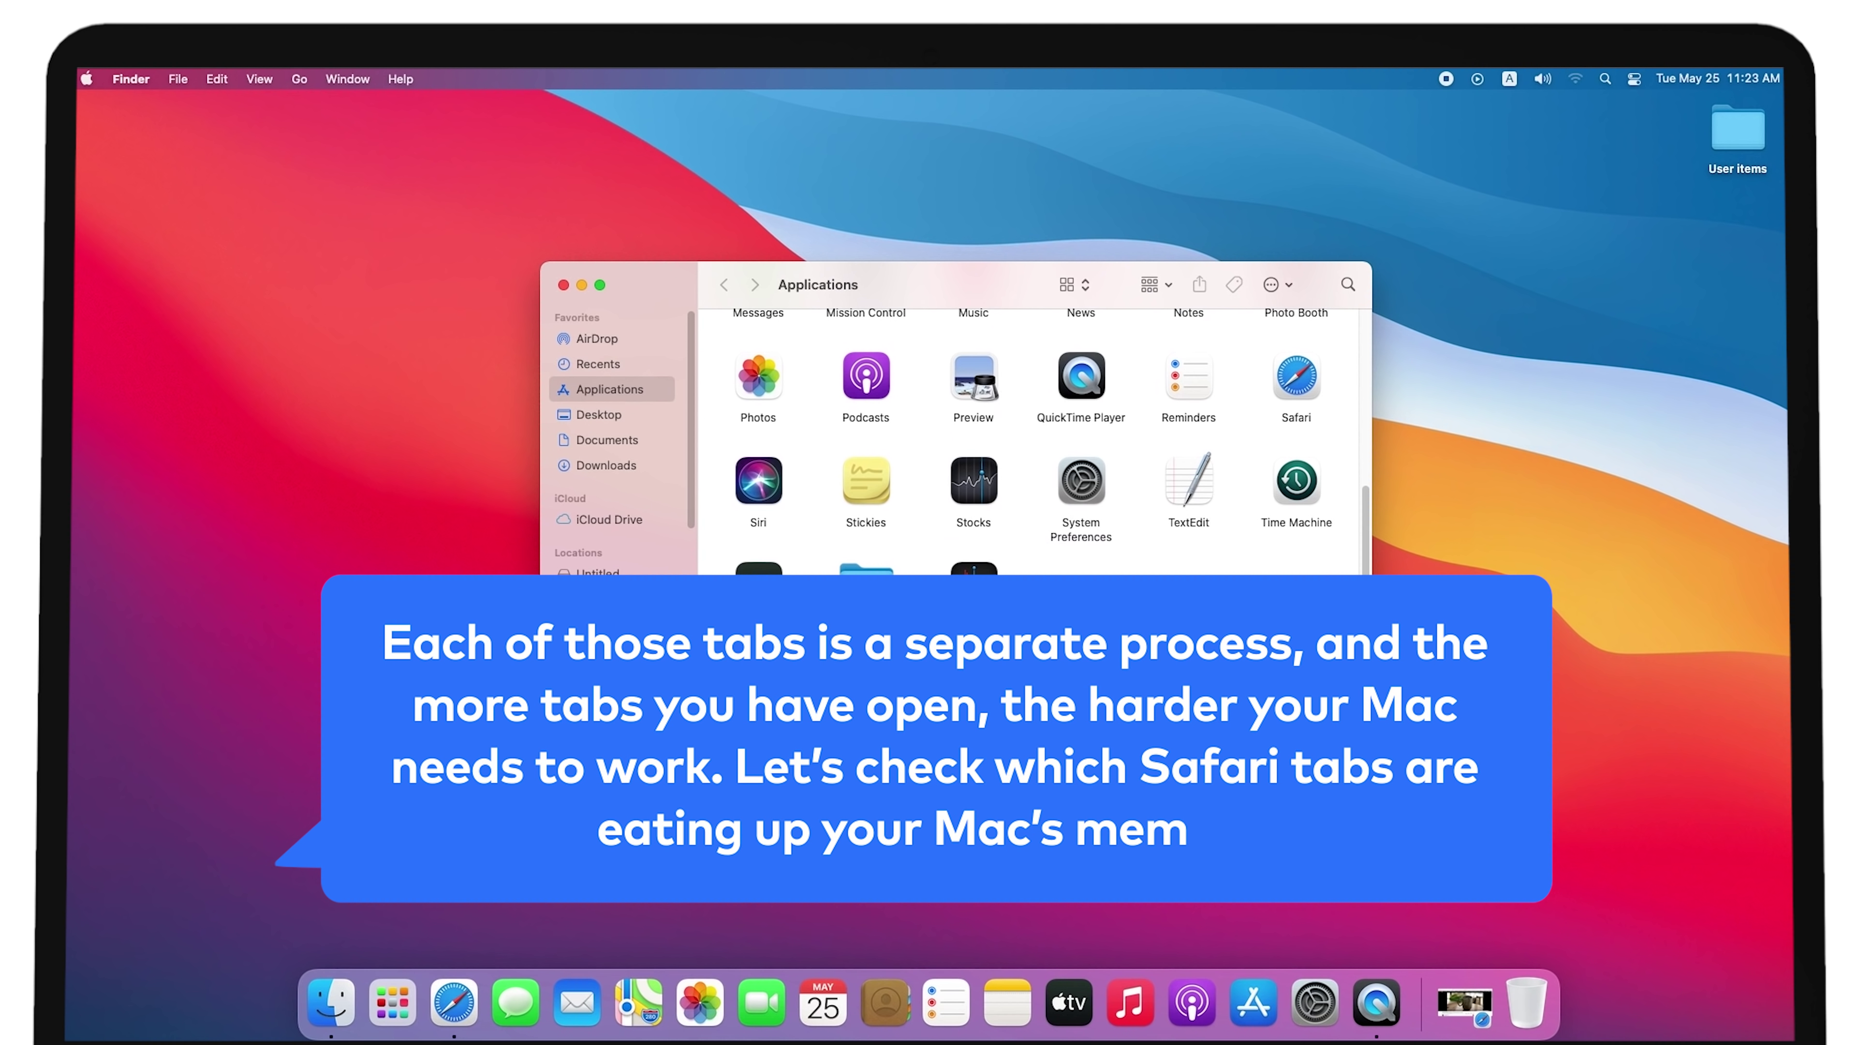
key(super+shift+u)
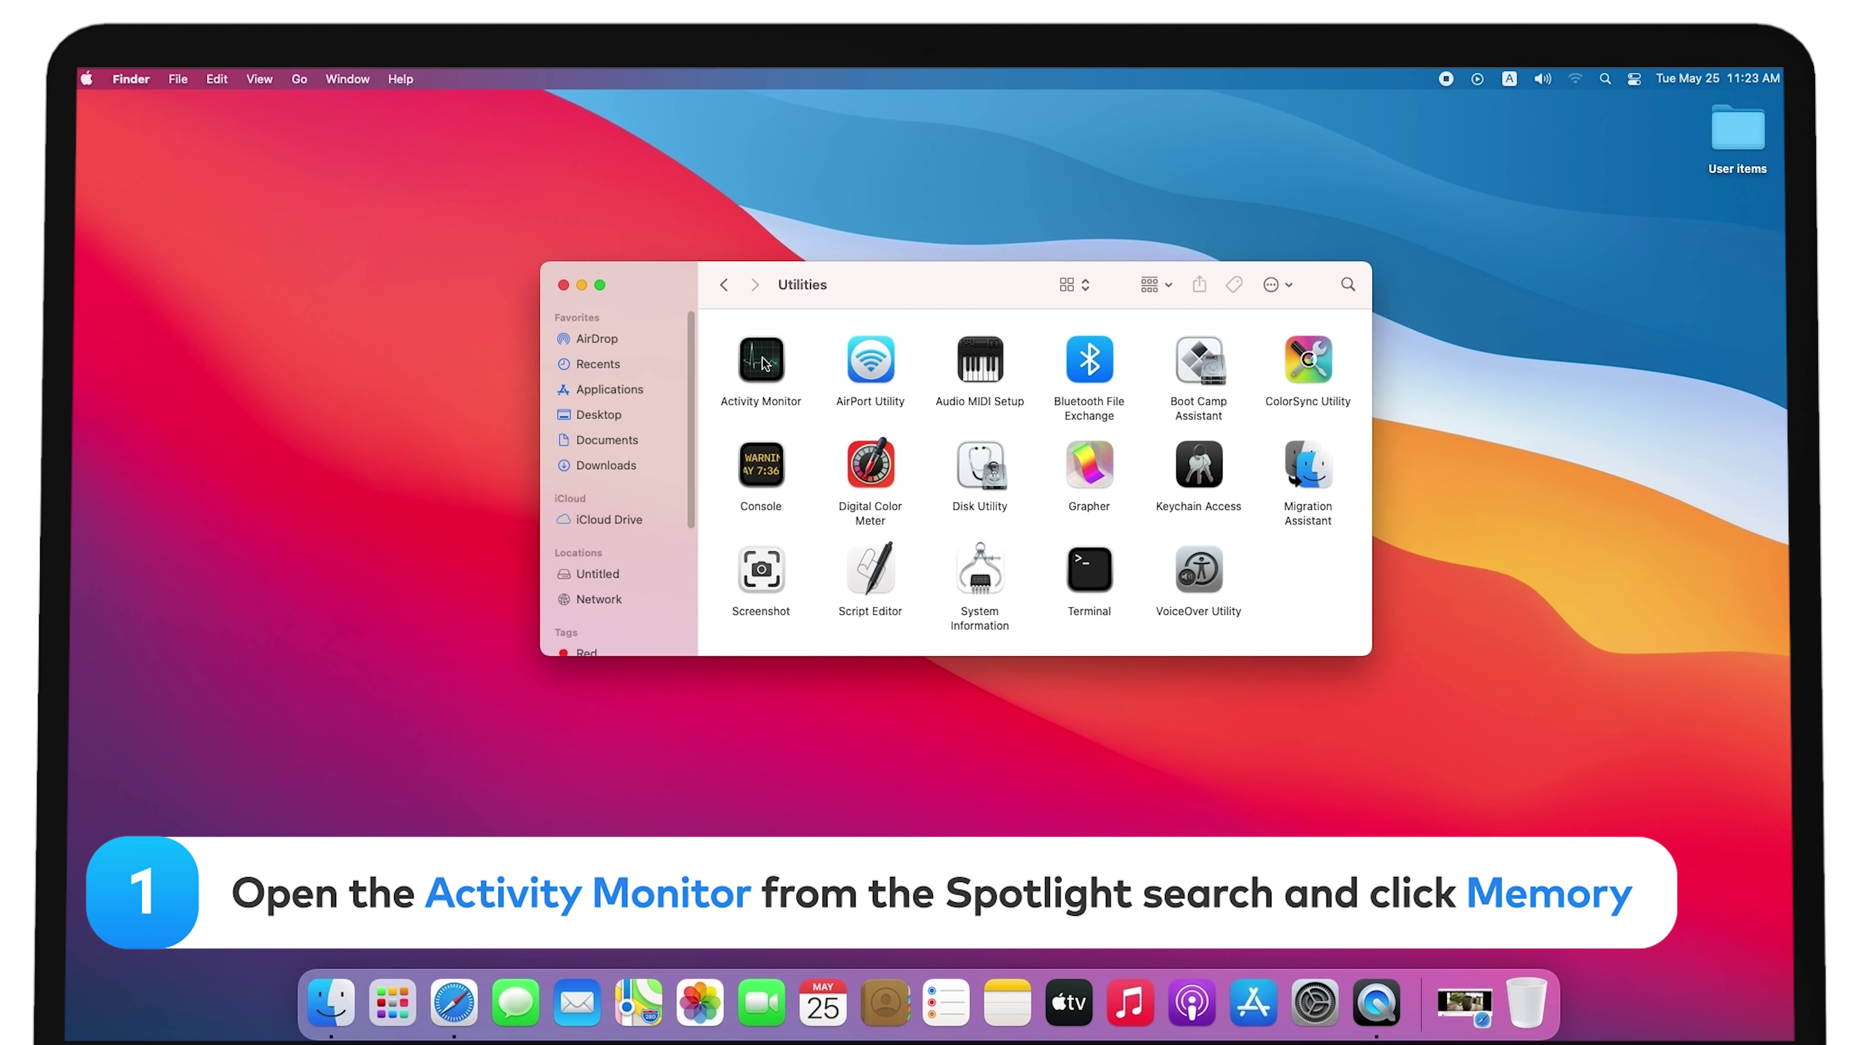
double_click(764, 364)
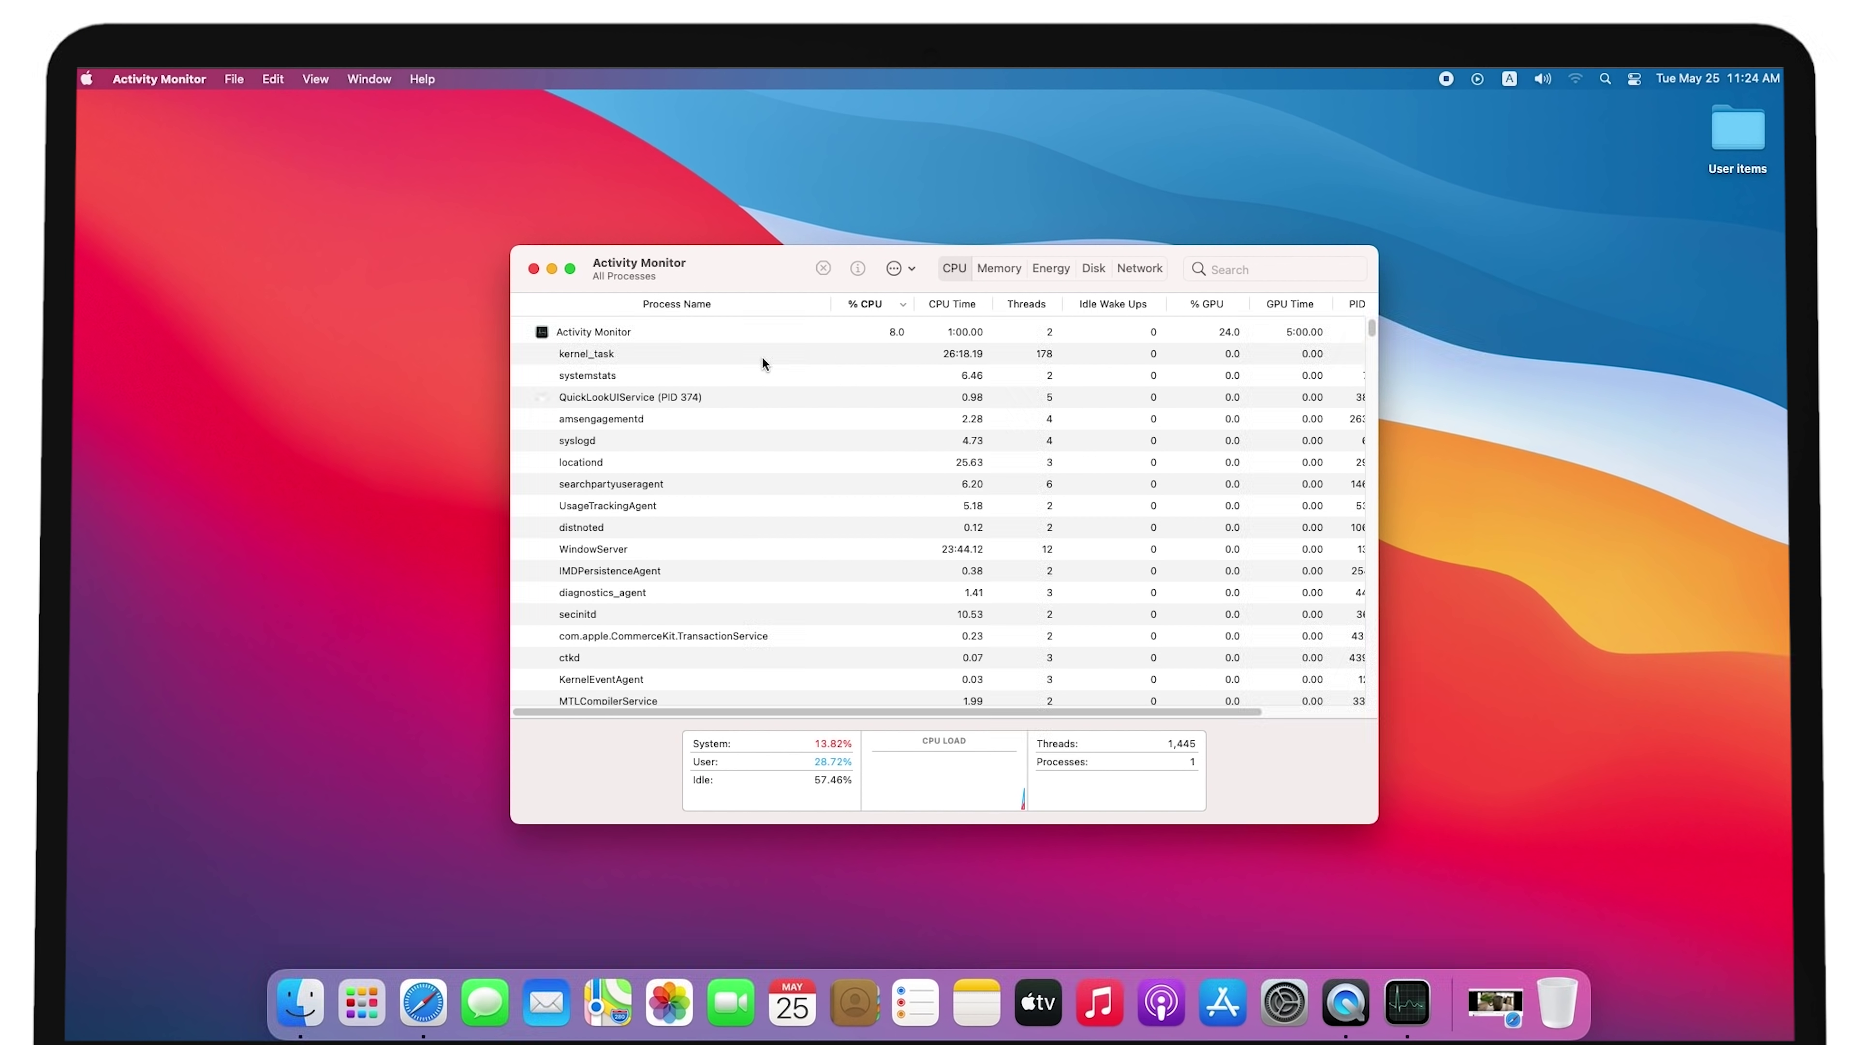
Sort processes by memory and quit the top 581.2 MB youtube.com process
click(1016, 273)
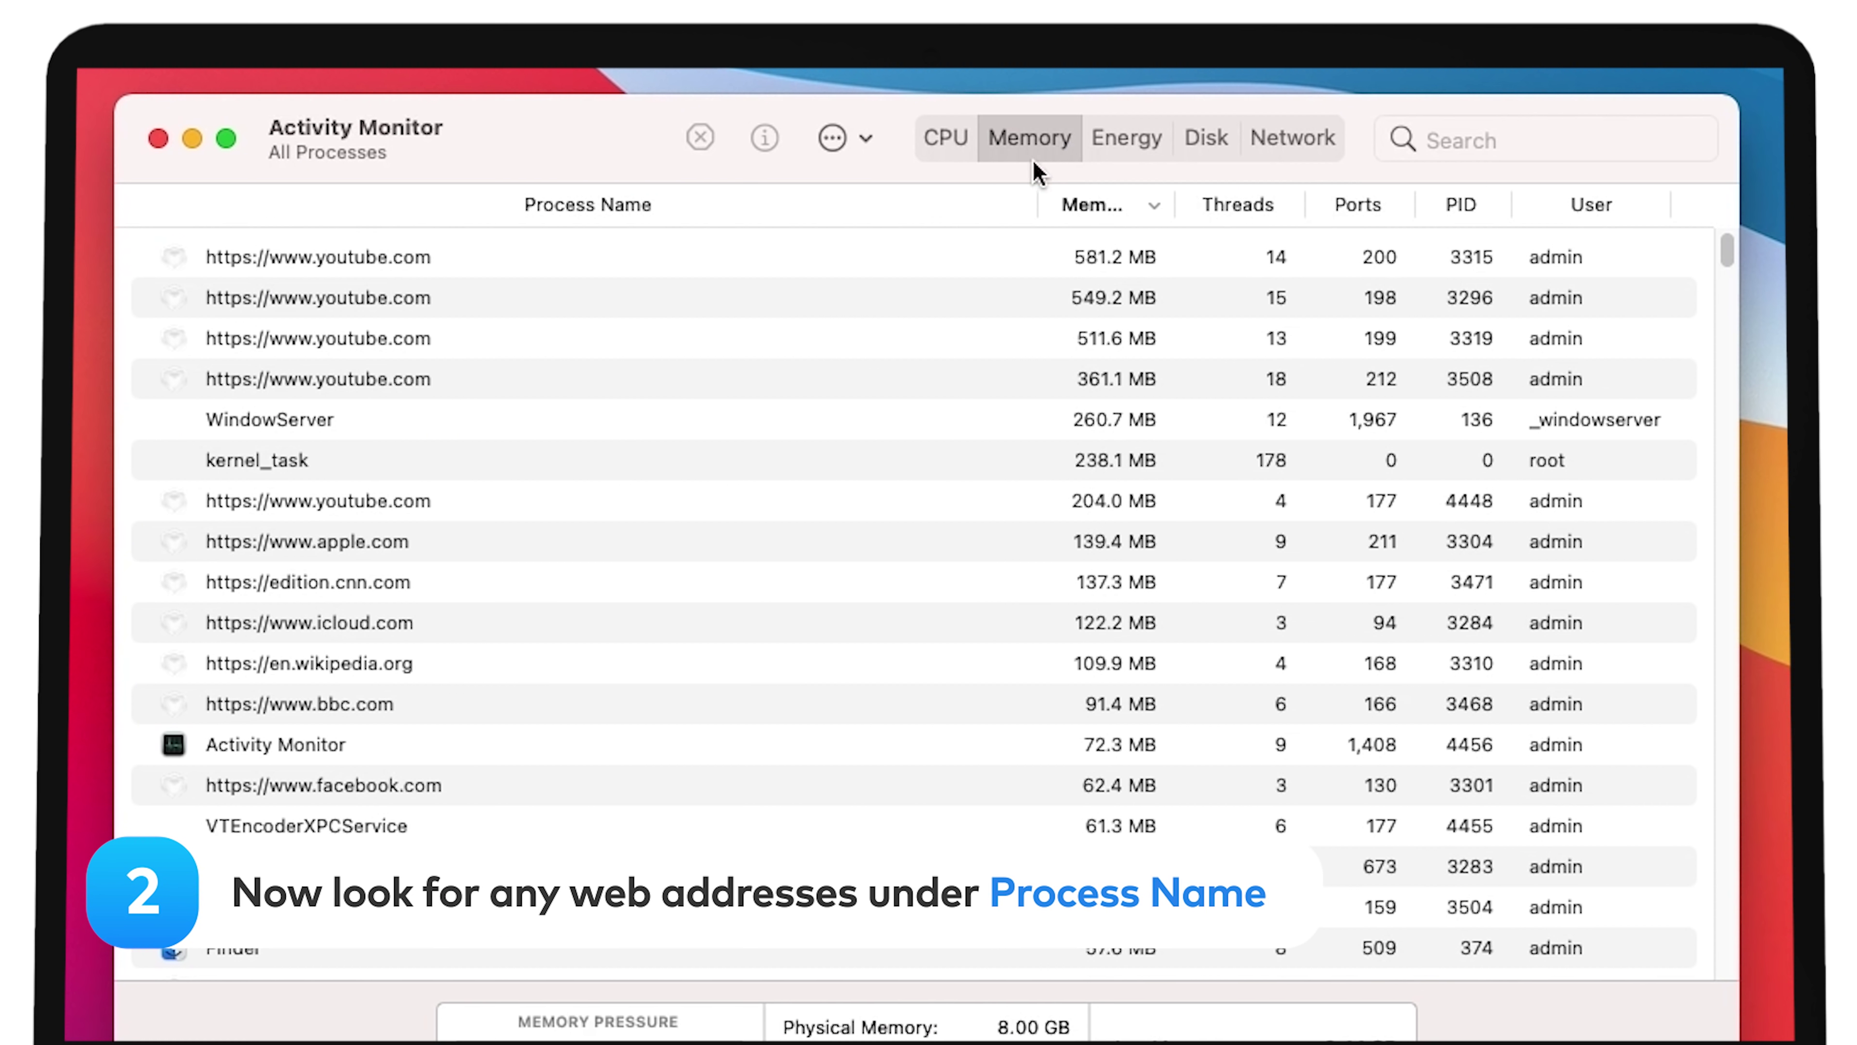
click(373, 254)
click(365, 307)
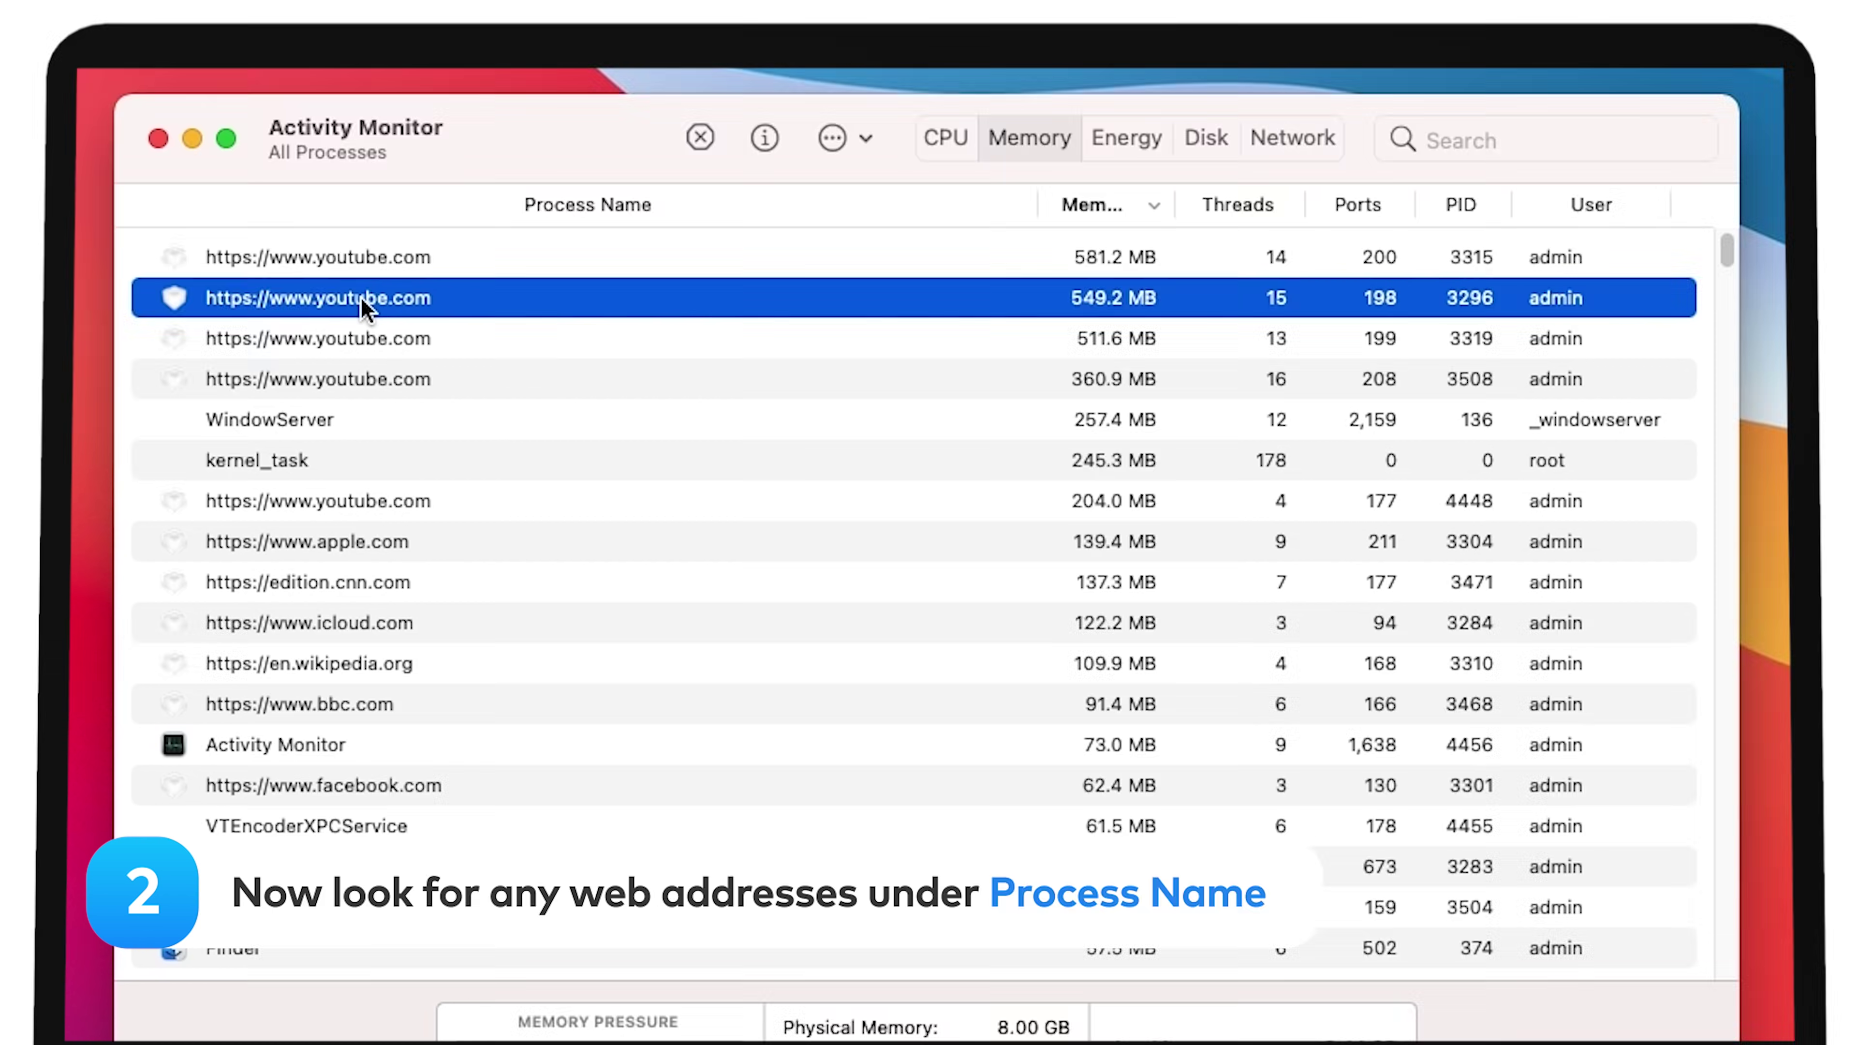
click(357, 337)
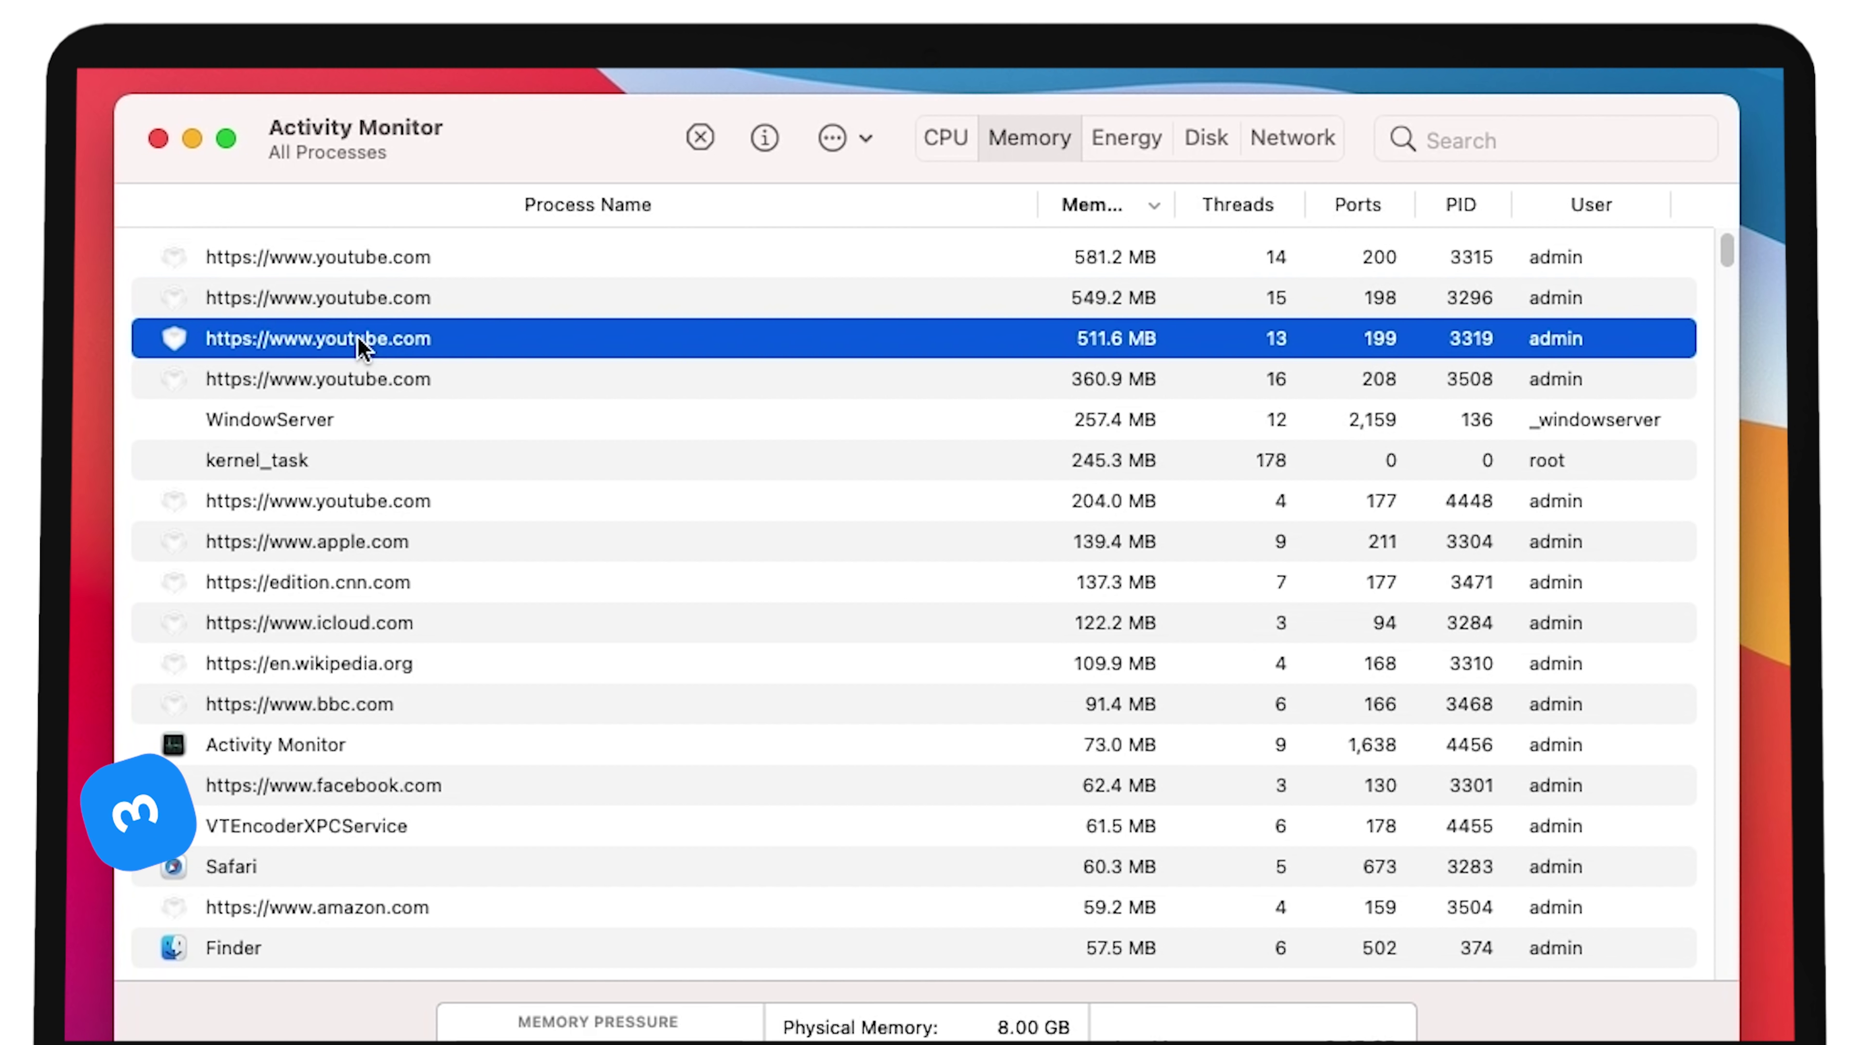
click(369, 258)
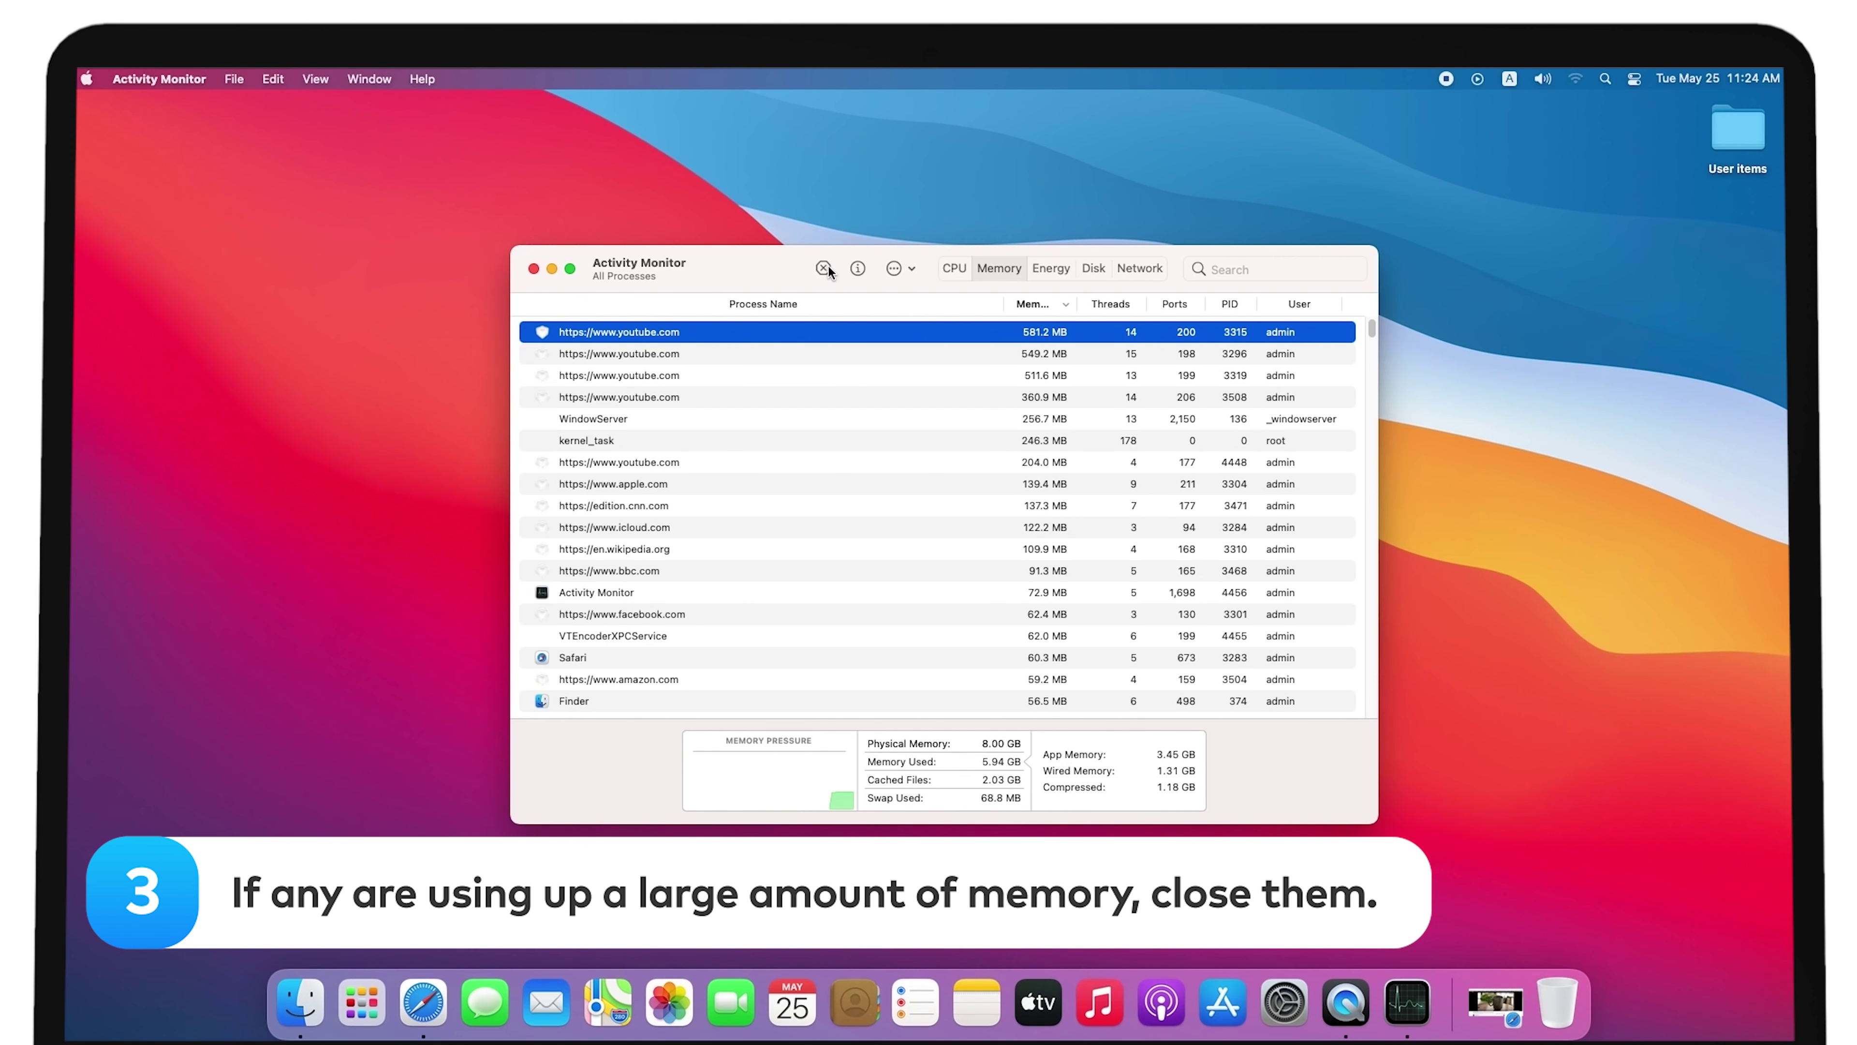
click(827, 268)
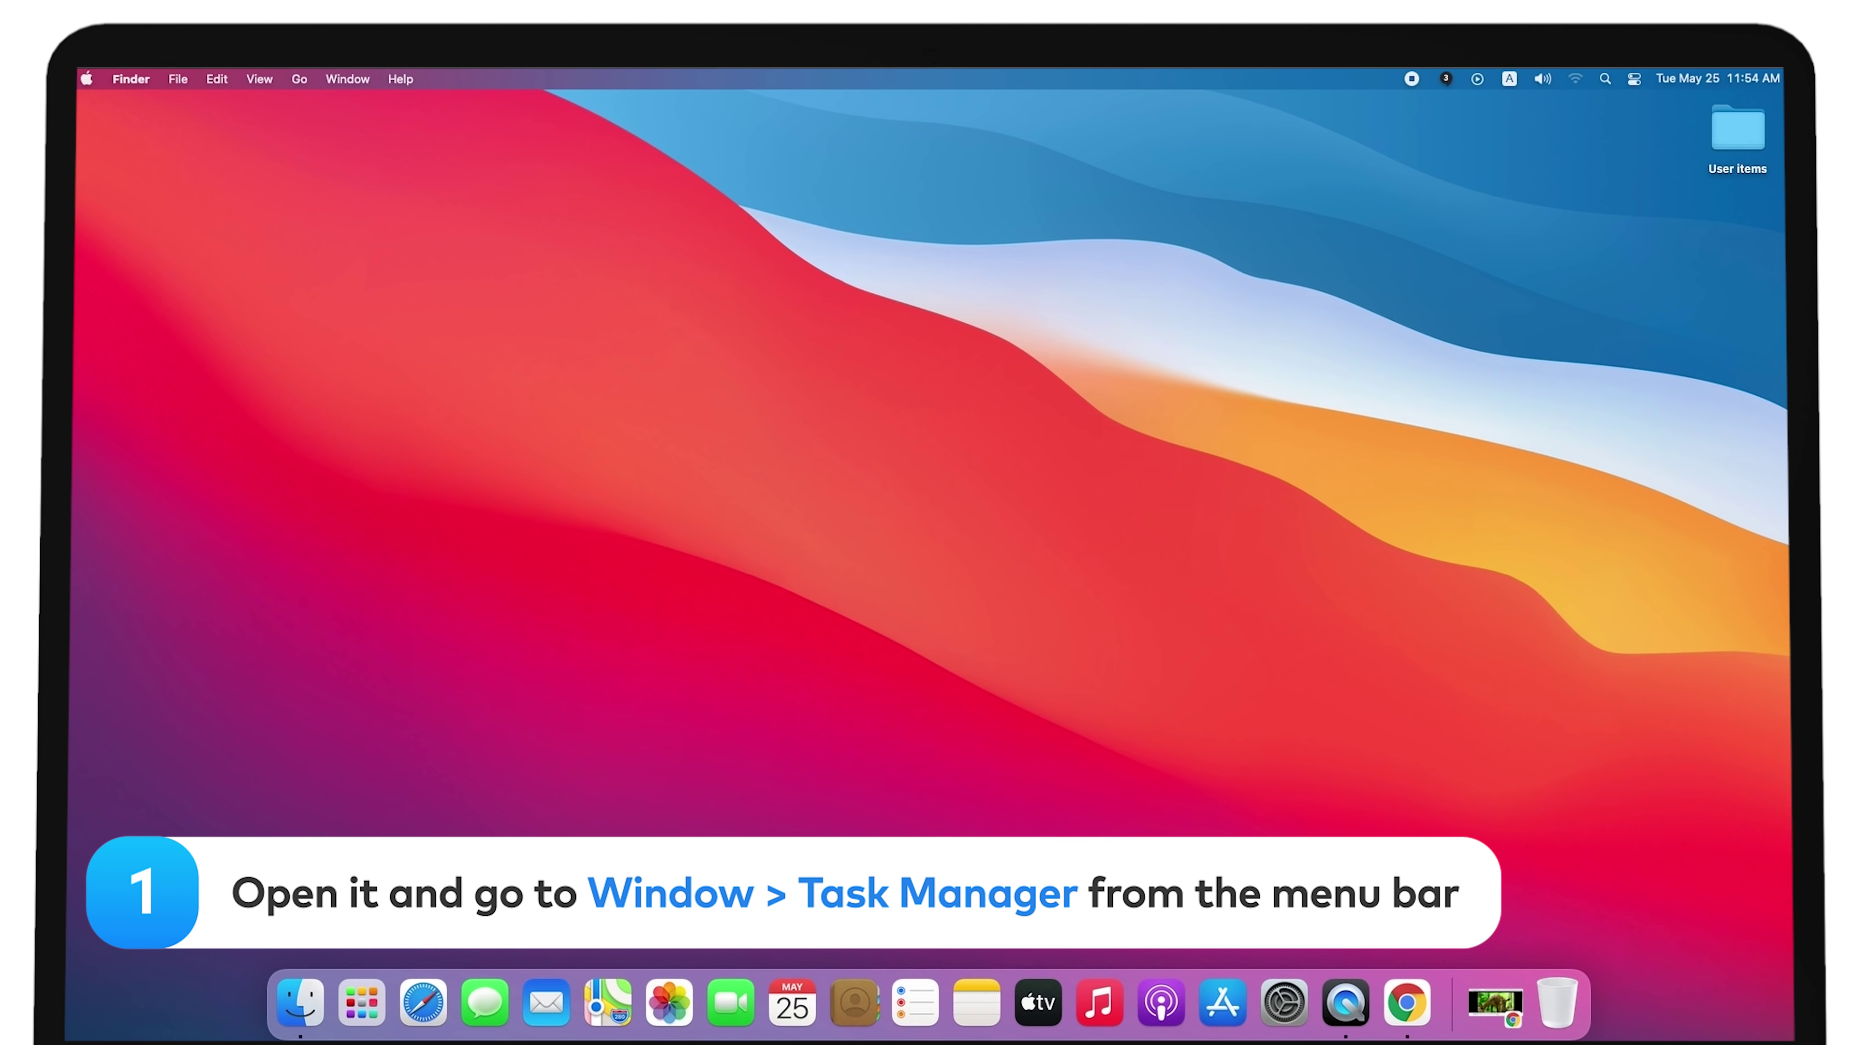
Bring Chrome forward and open its Task Manager from the Window menu
click(1408, 1000)
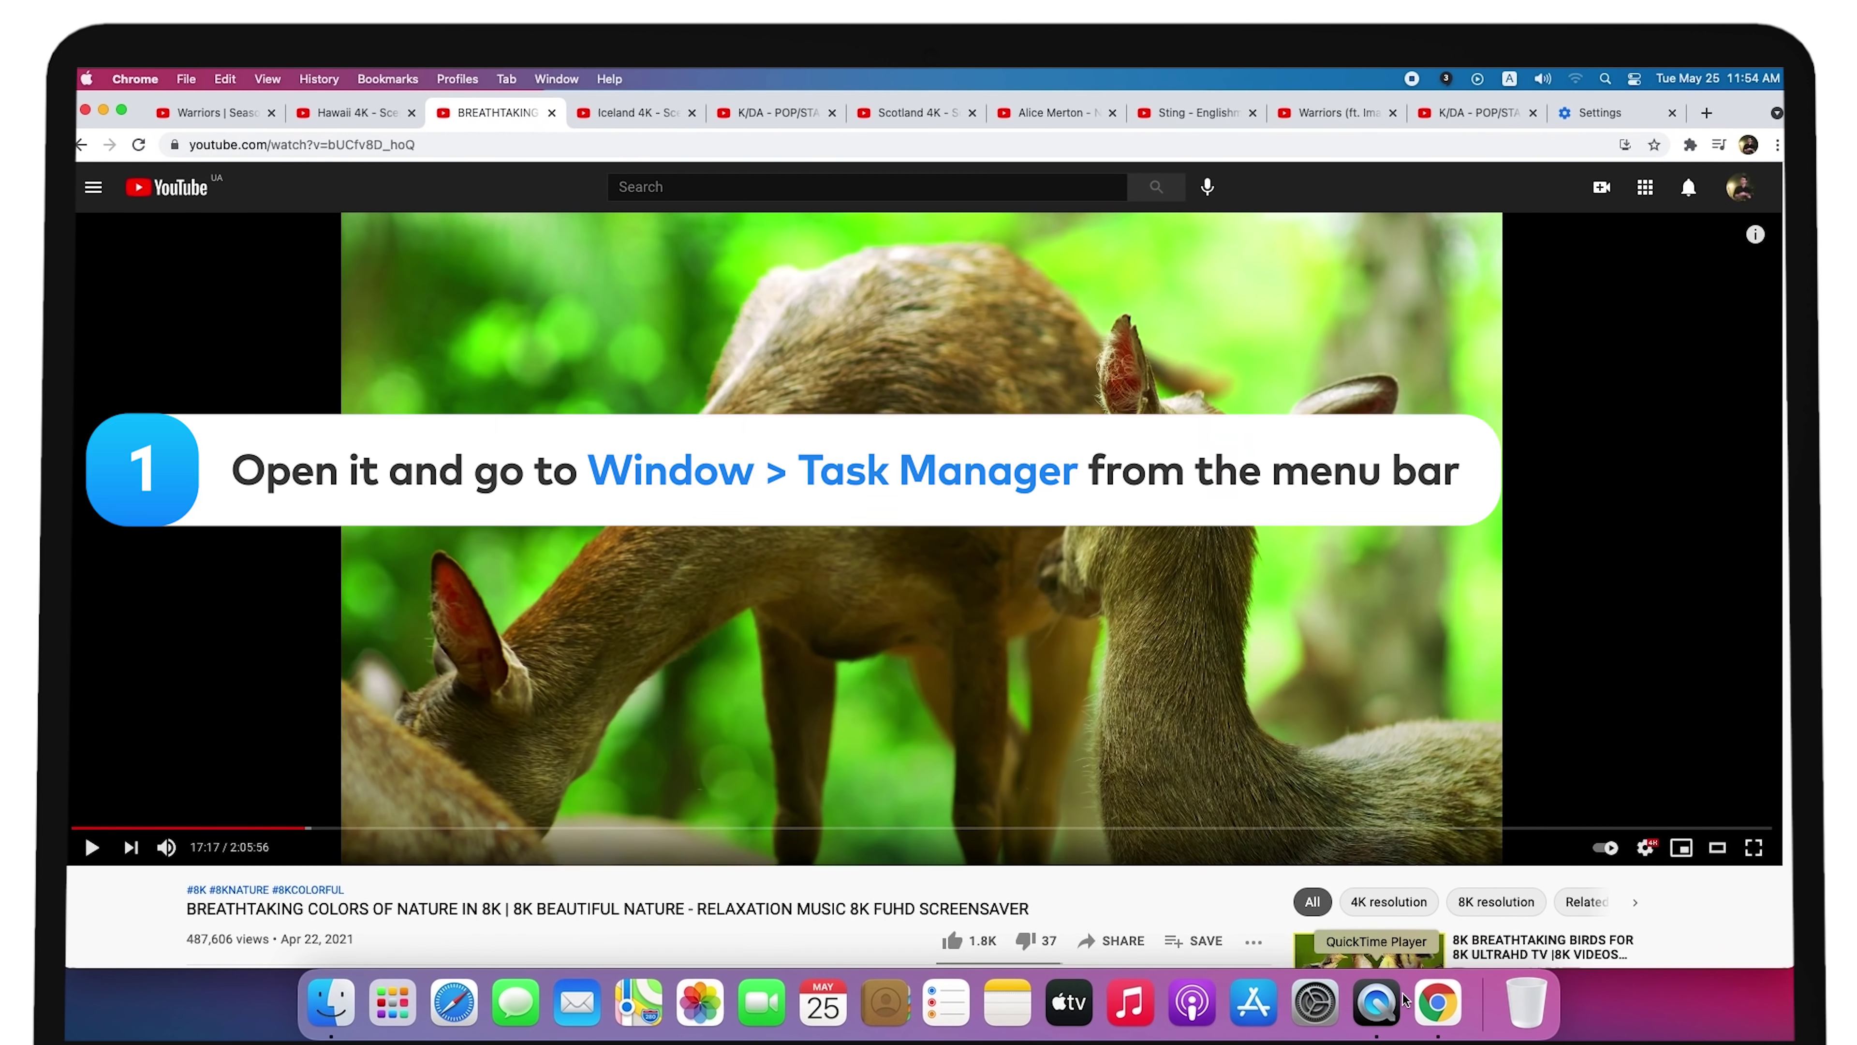
click(559, 81)
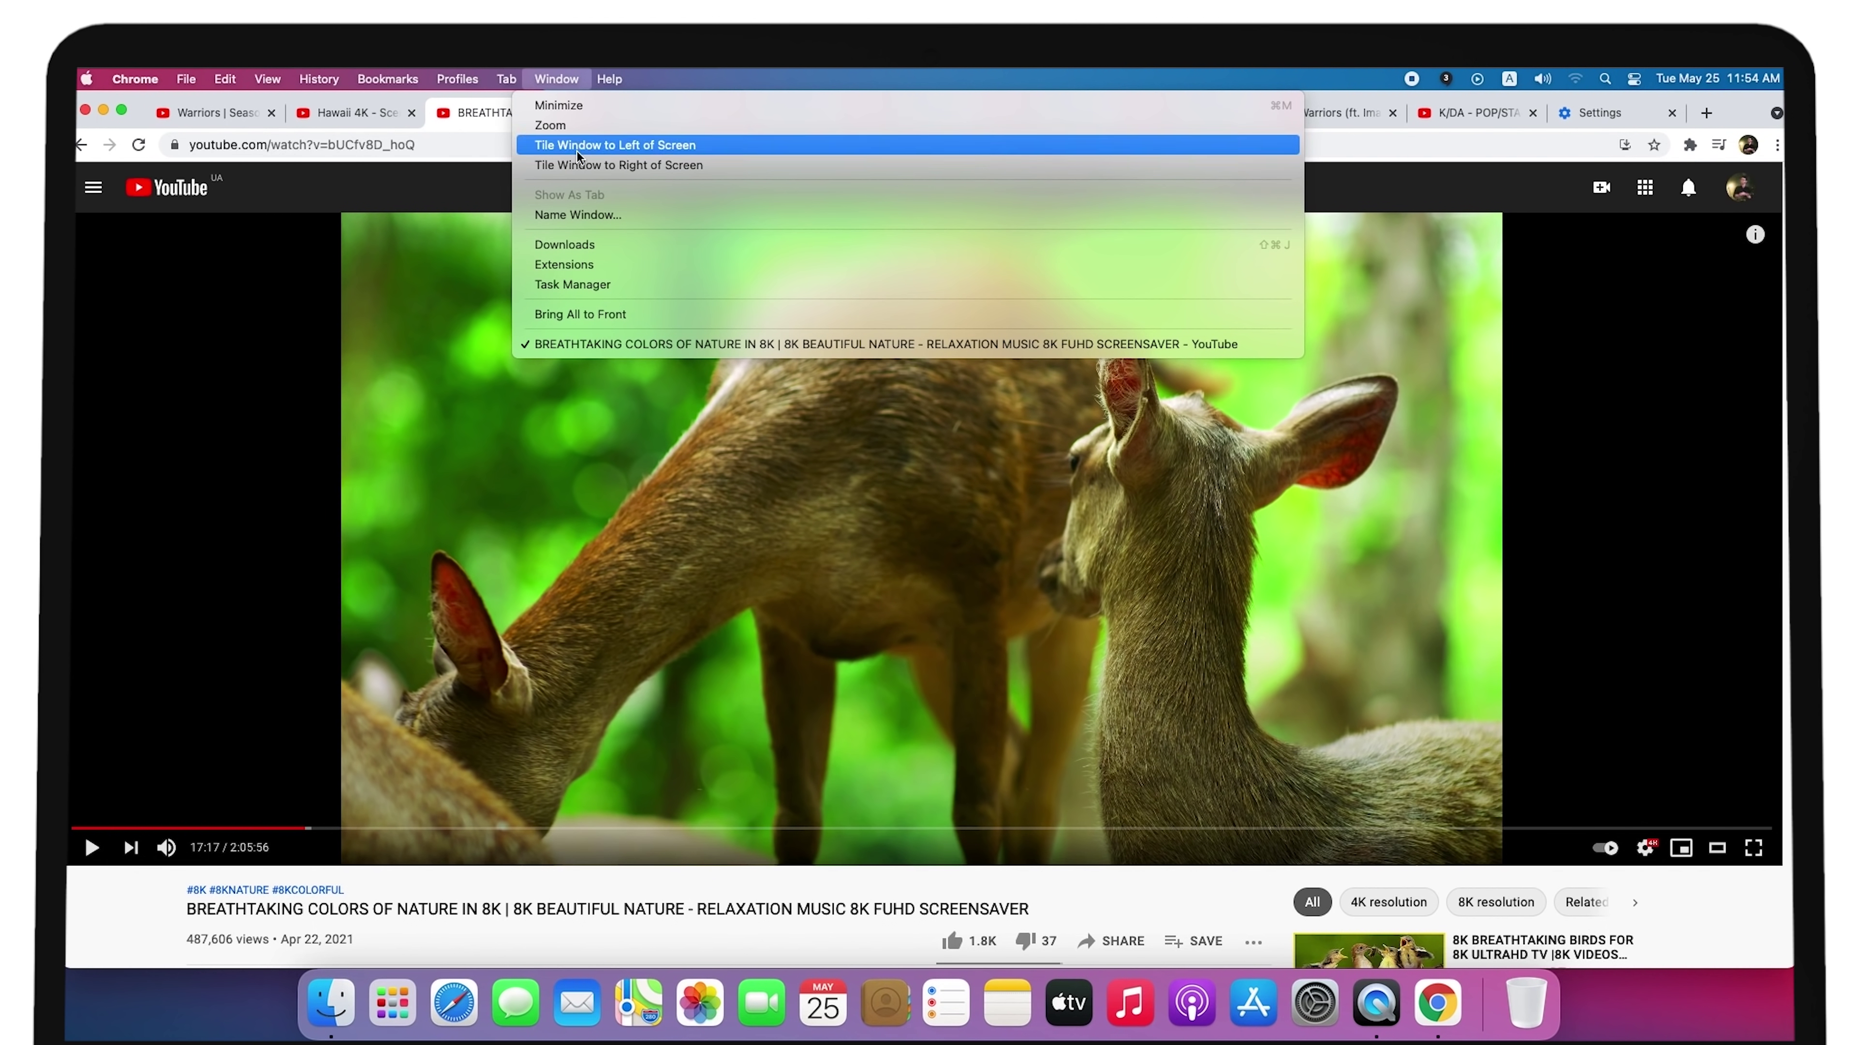
click(578, 286)
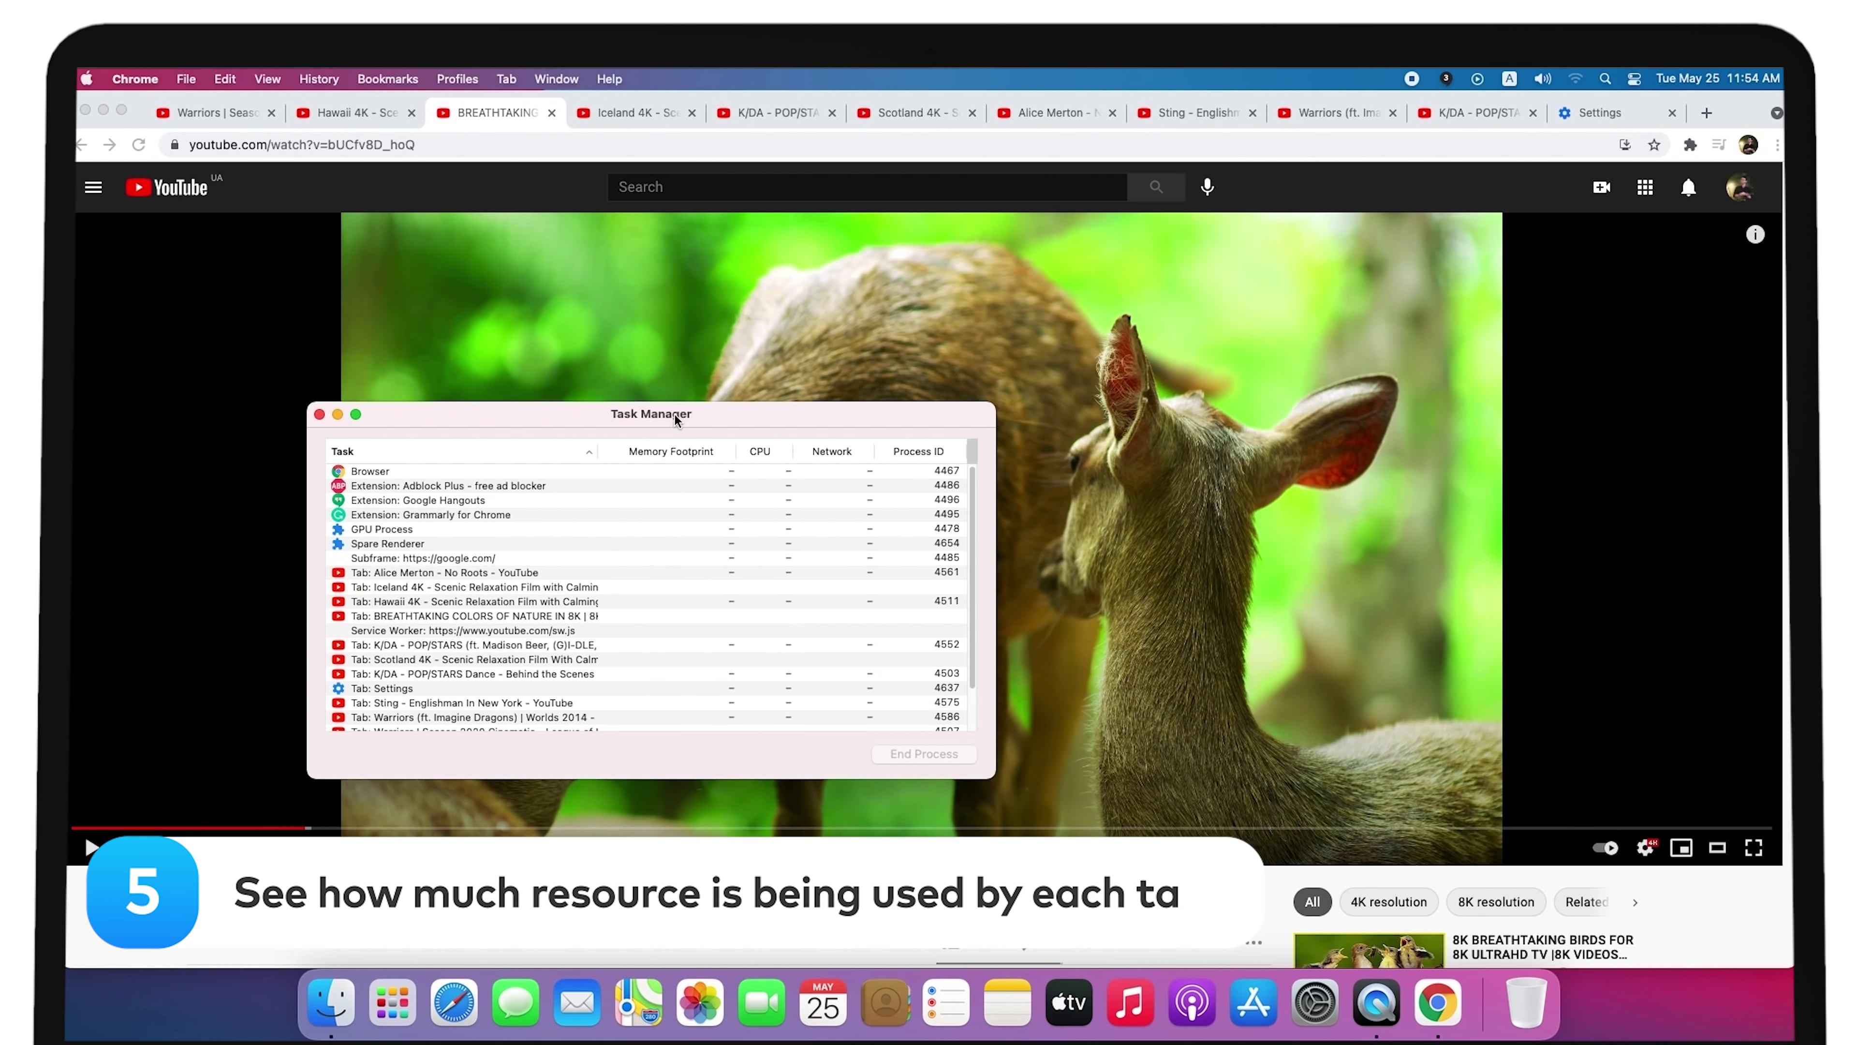
drag(677, 414, 950, 314)
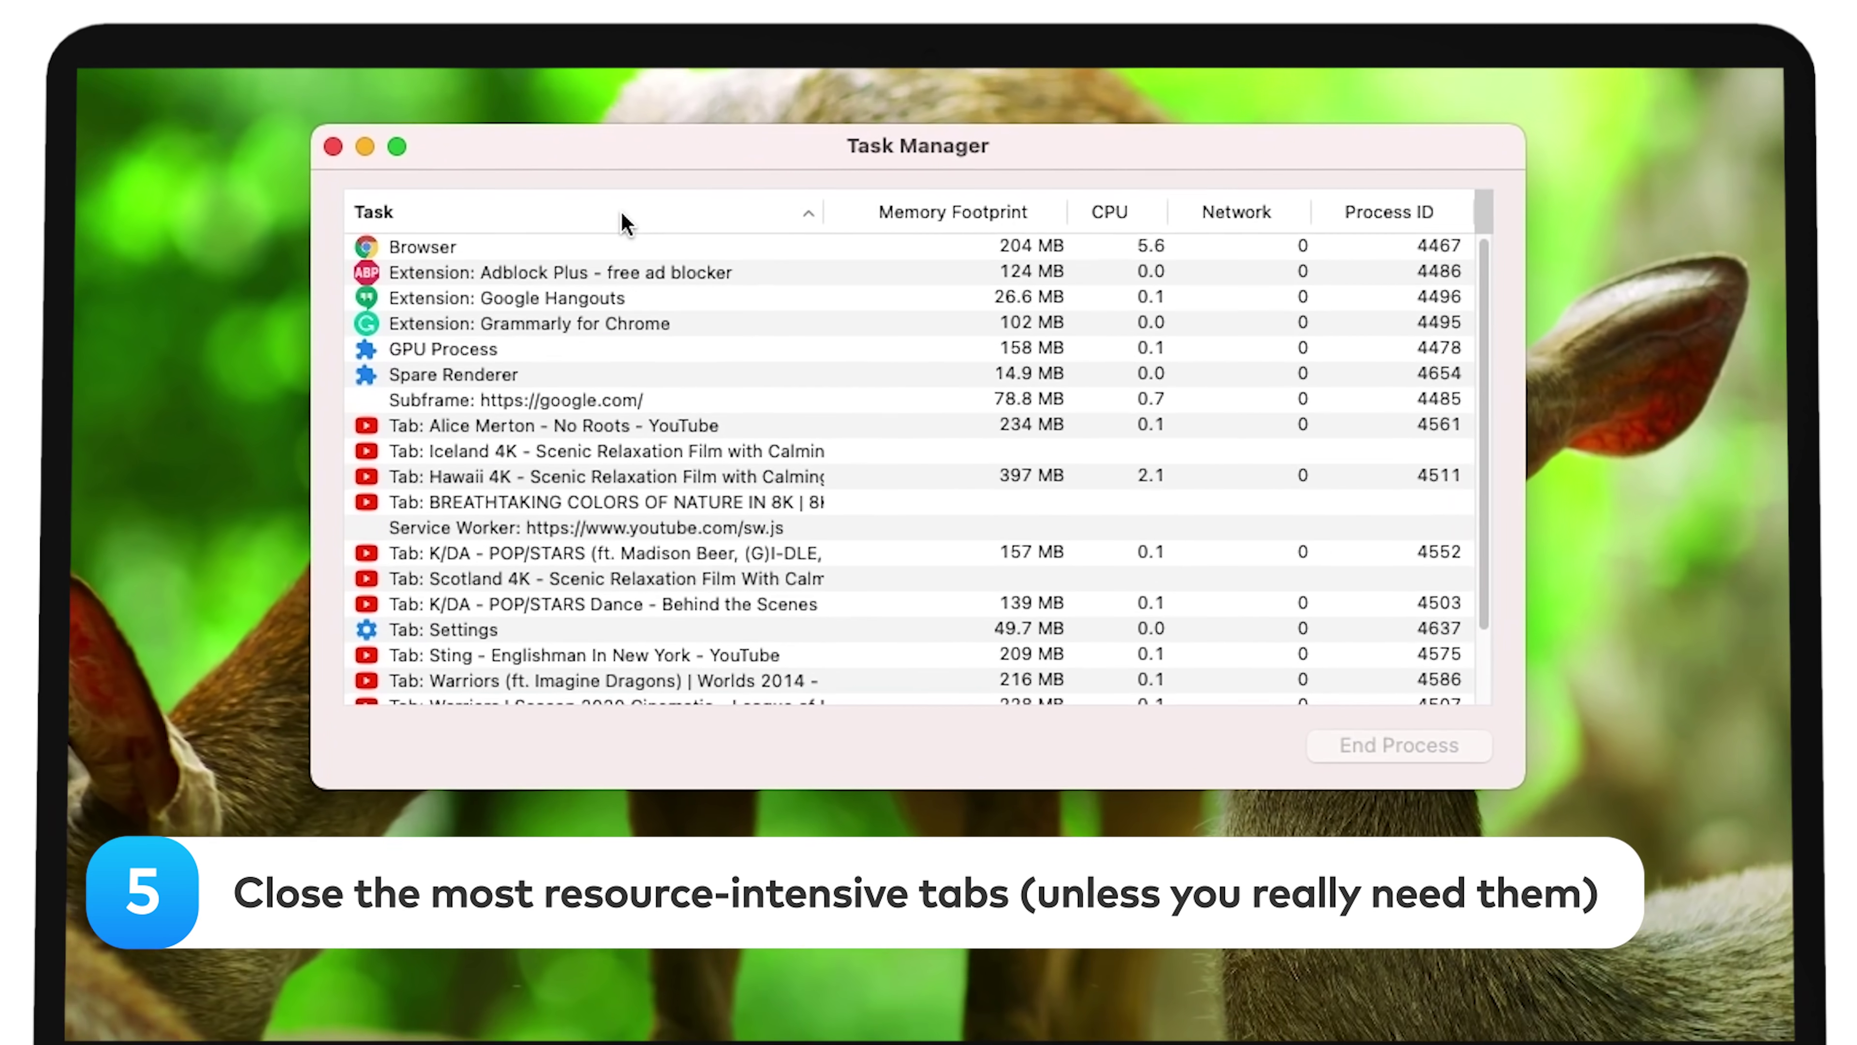
Sort tasks by Memory Footprint and end the 397 MB Hawaii 4K tab process
click(621, 220)
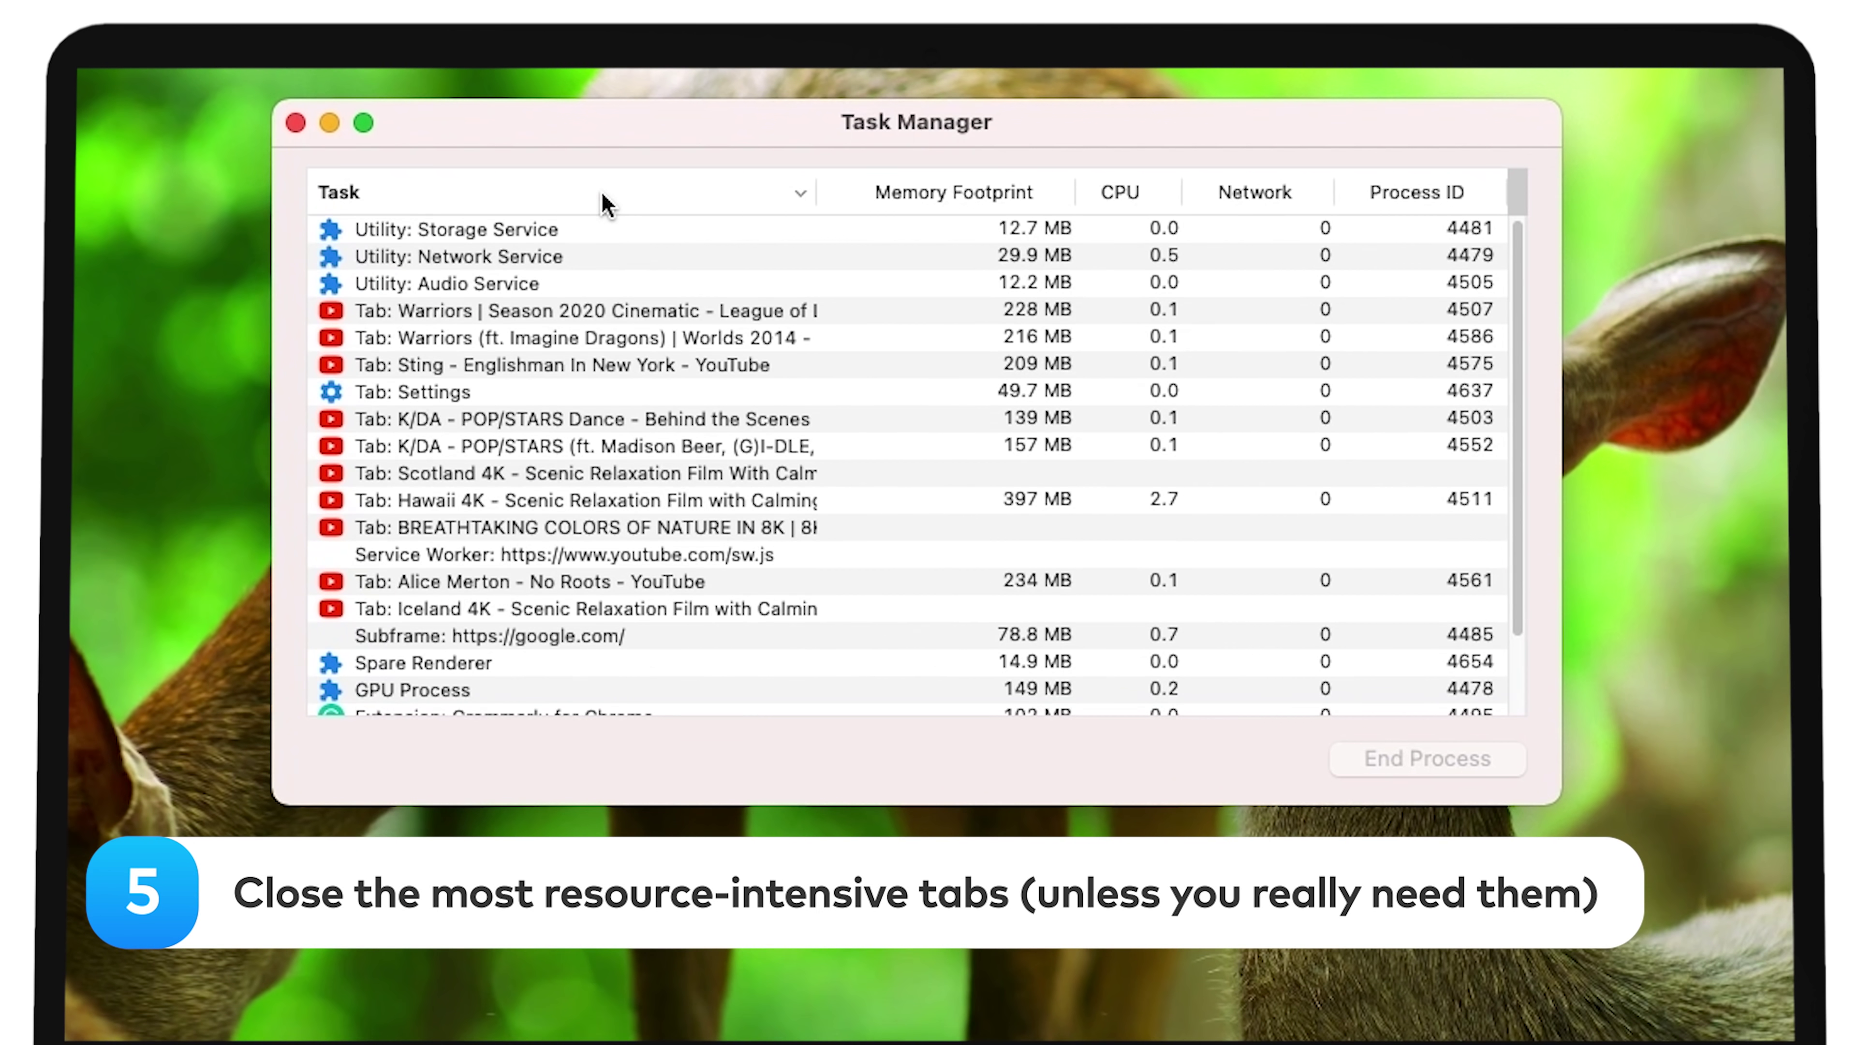
click(621, 220)
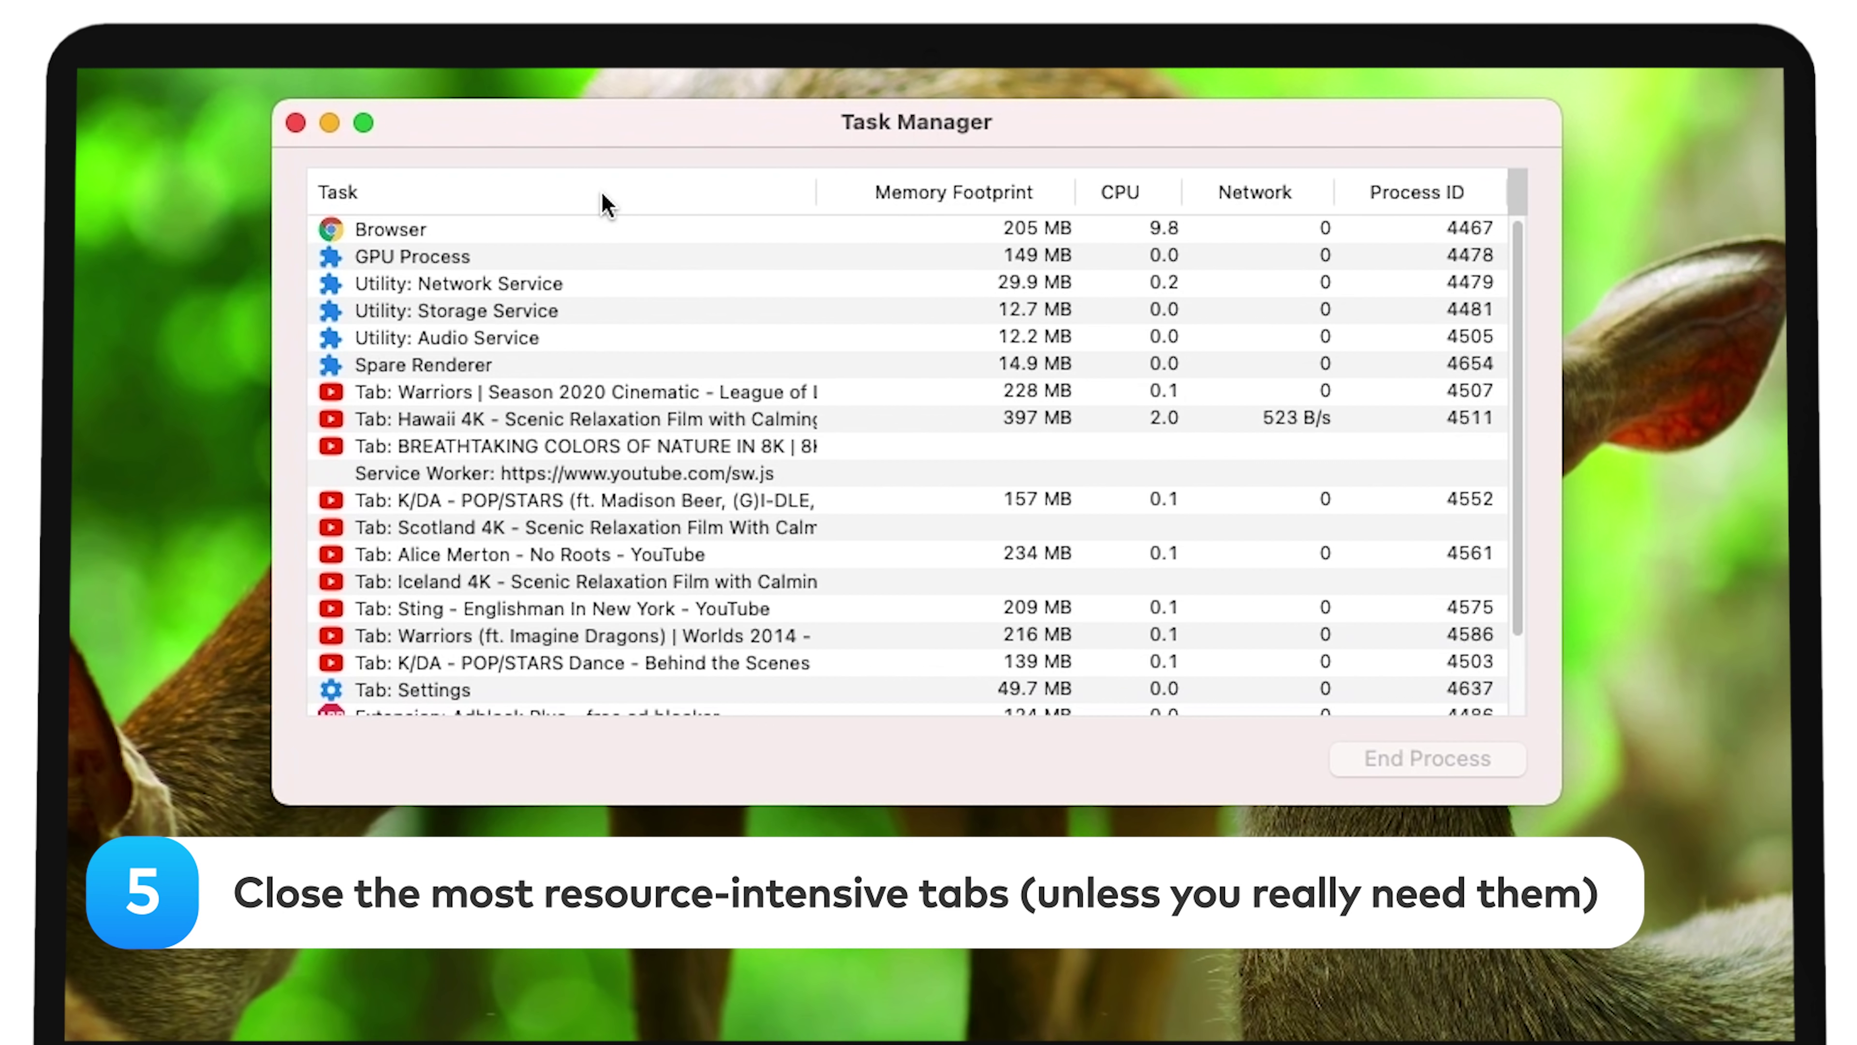
click(943, 192)
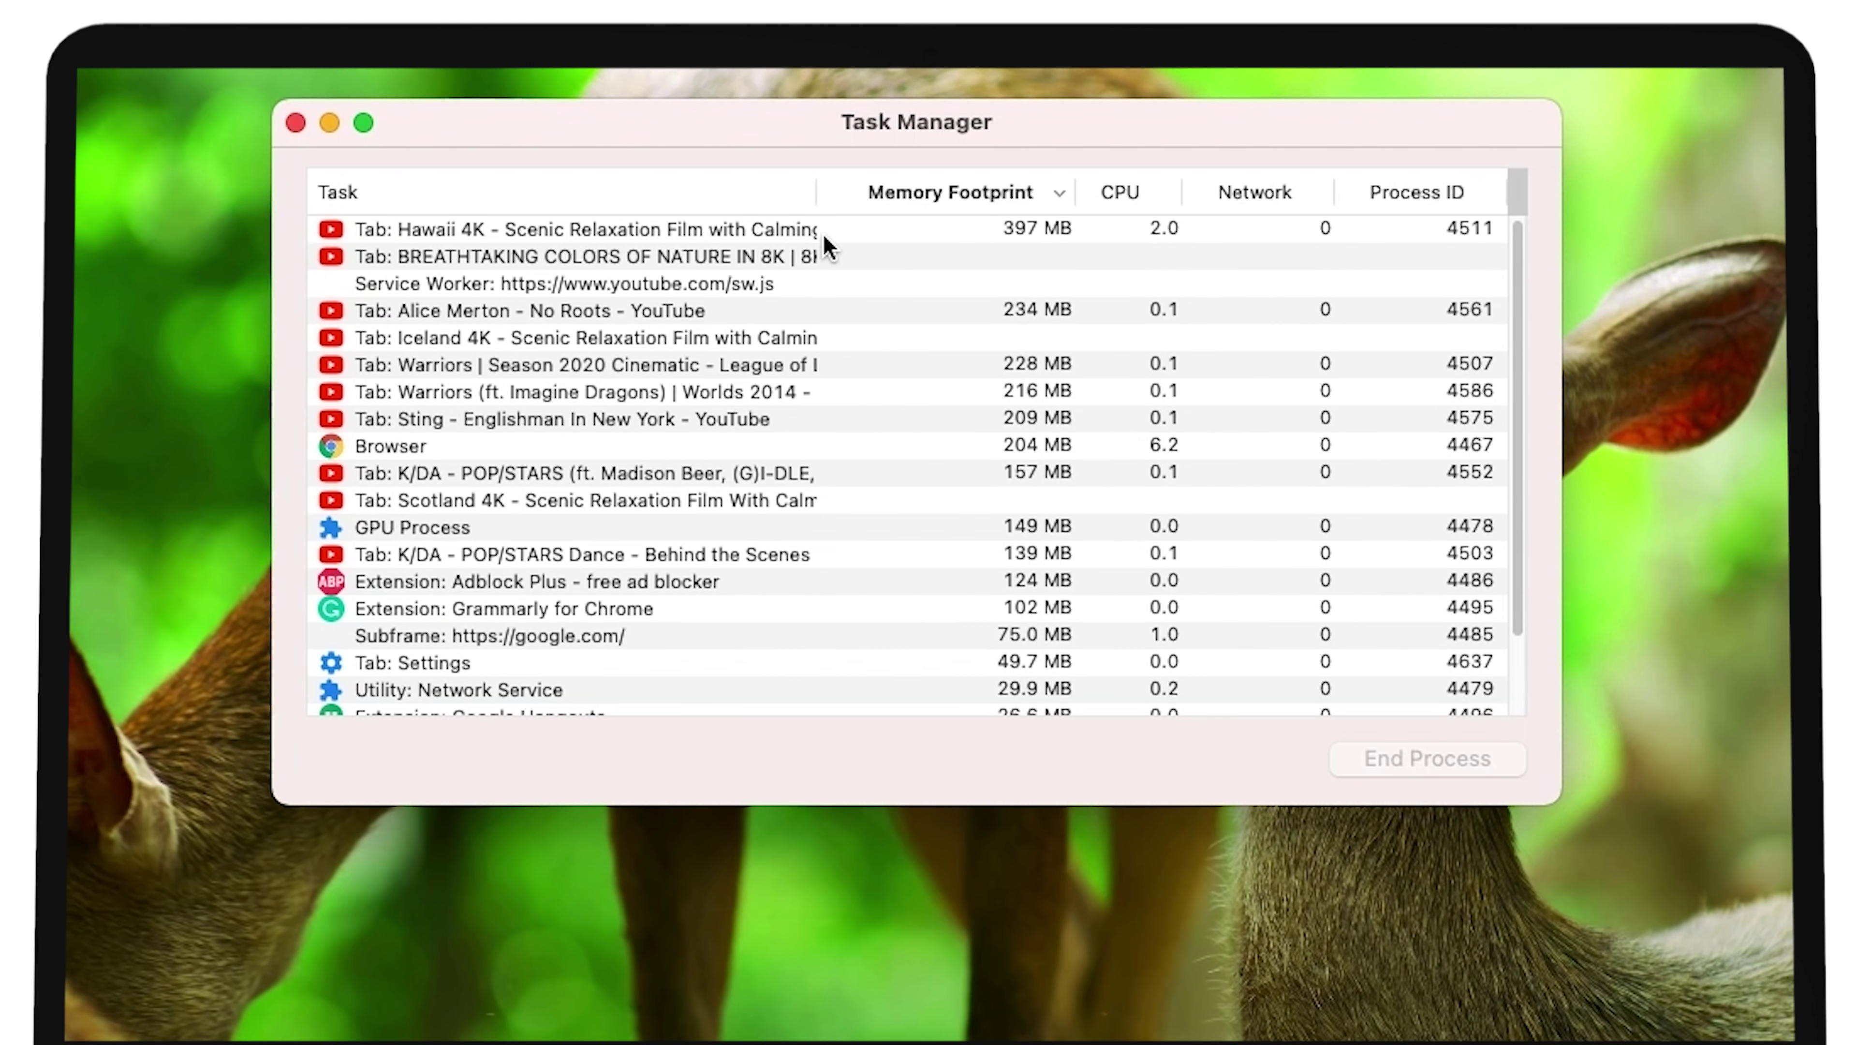
click(701, 256)
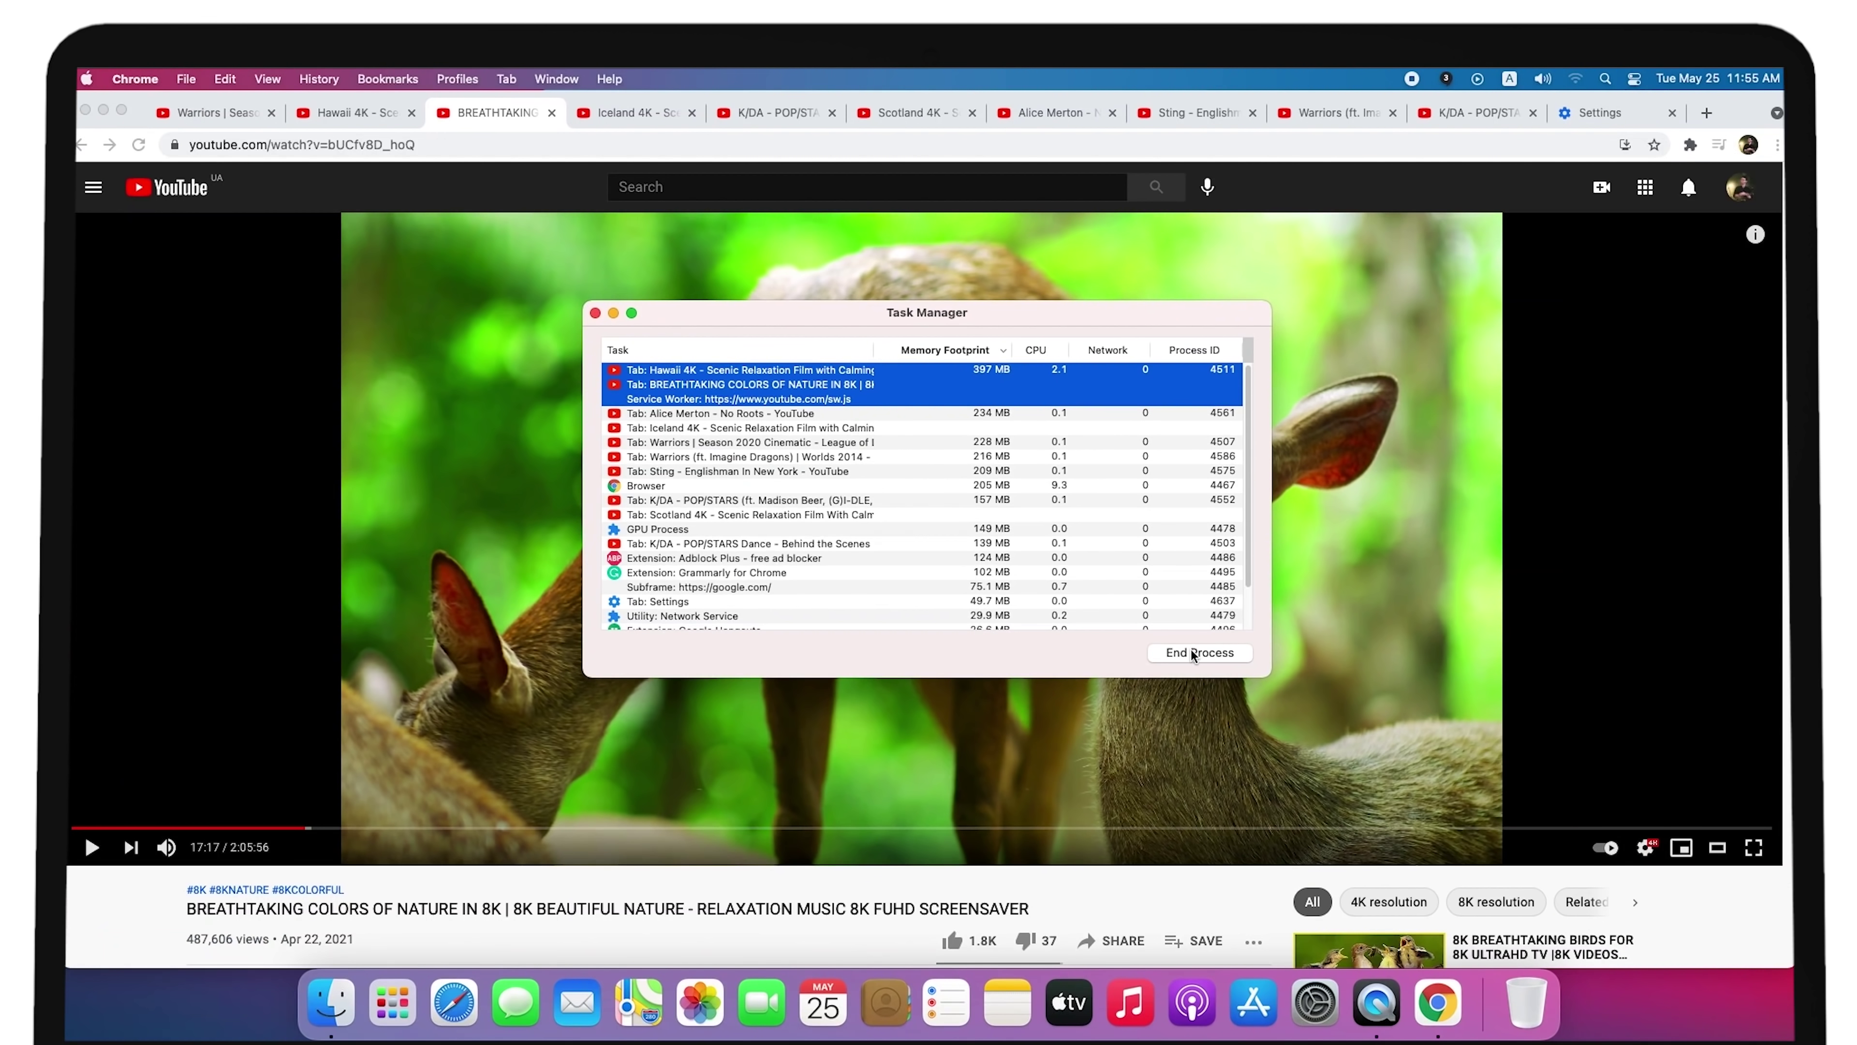
click(1191, 650)
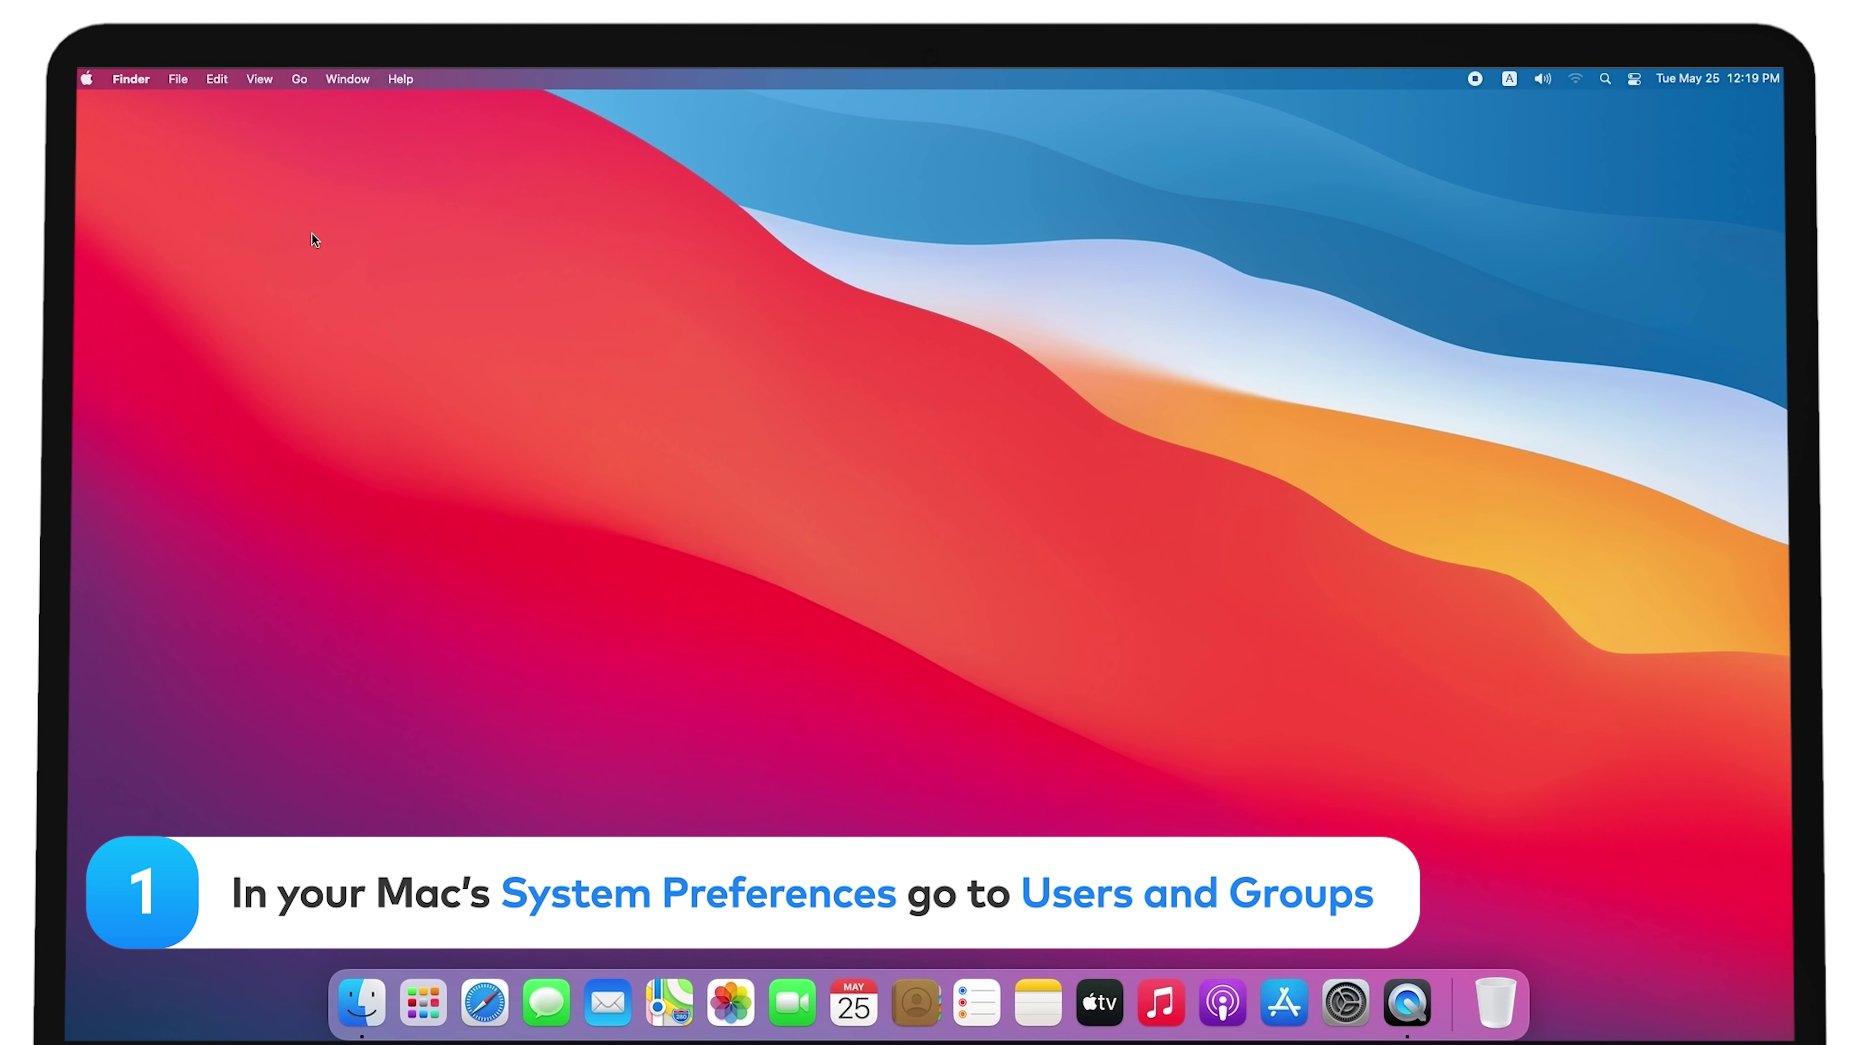
Open the Login Items list under Users & Groups in System Preferences
click(88, 80)
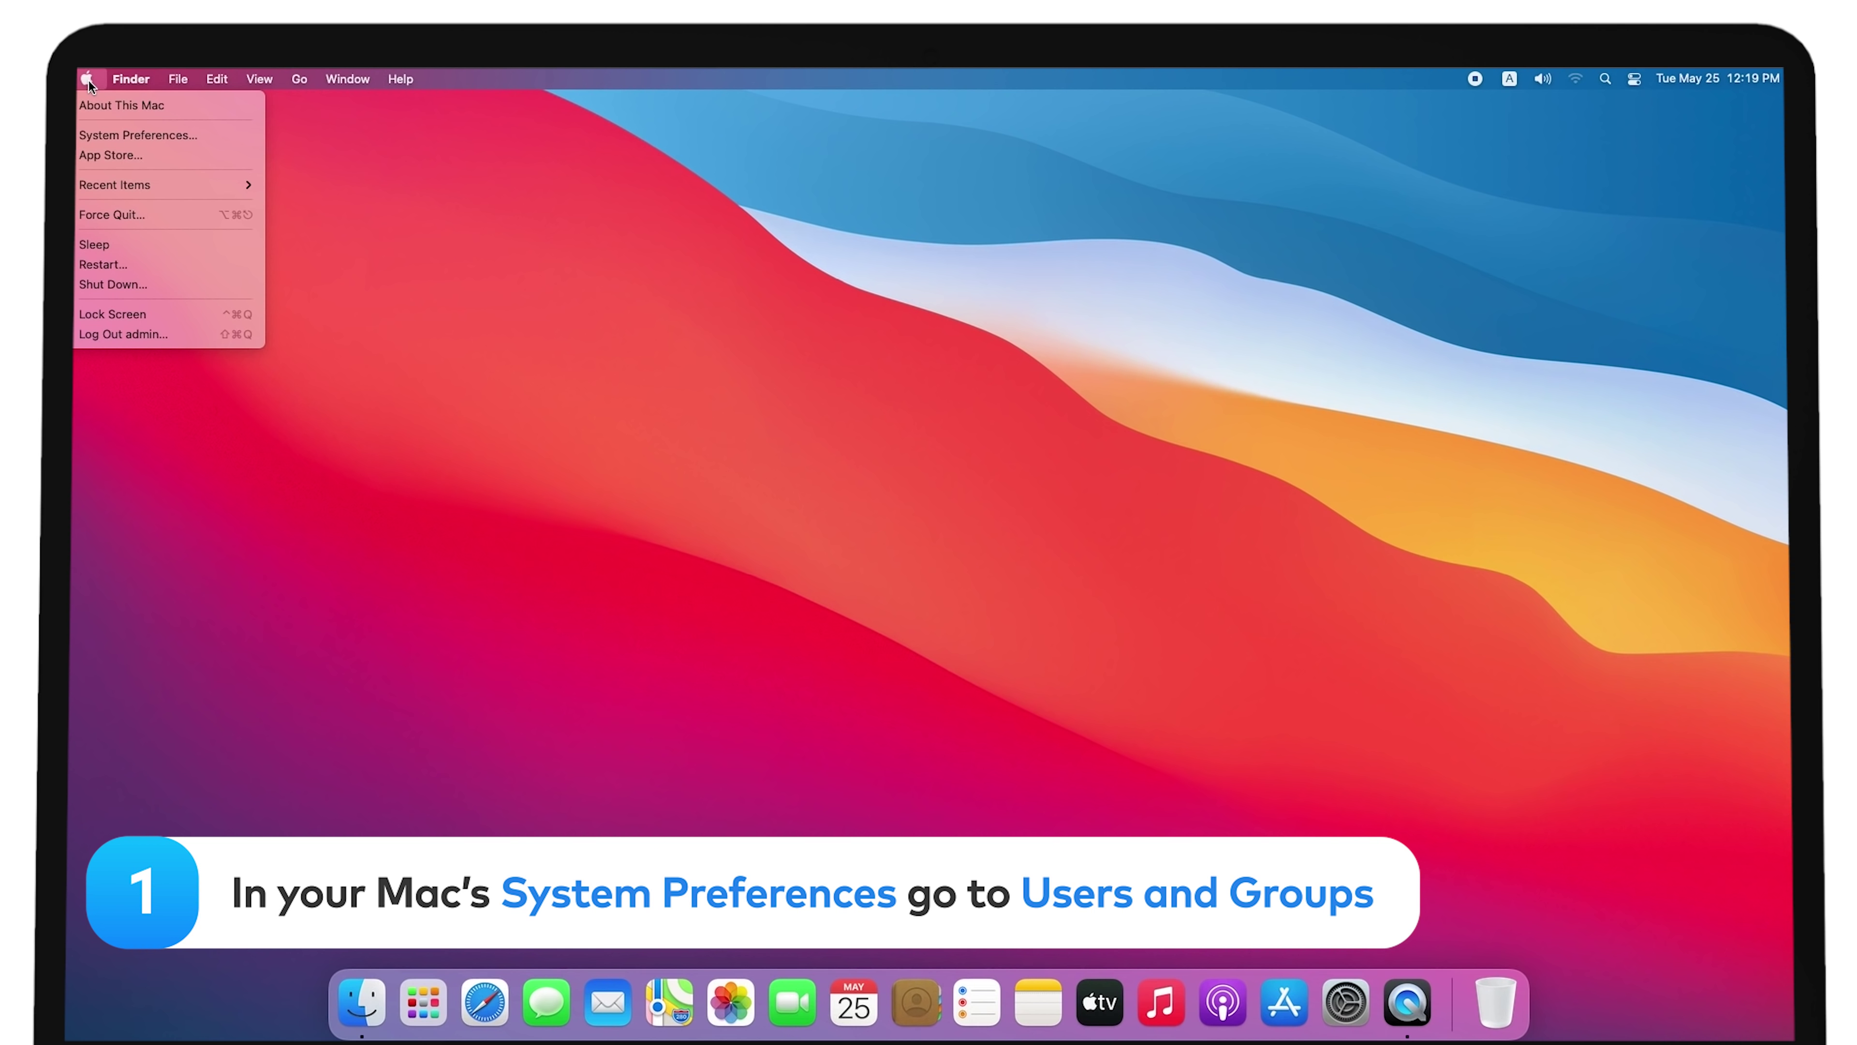
click(113, 138)
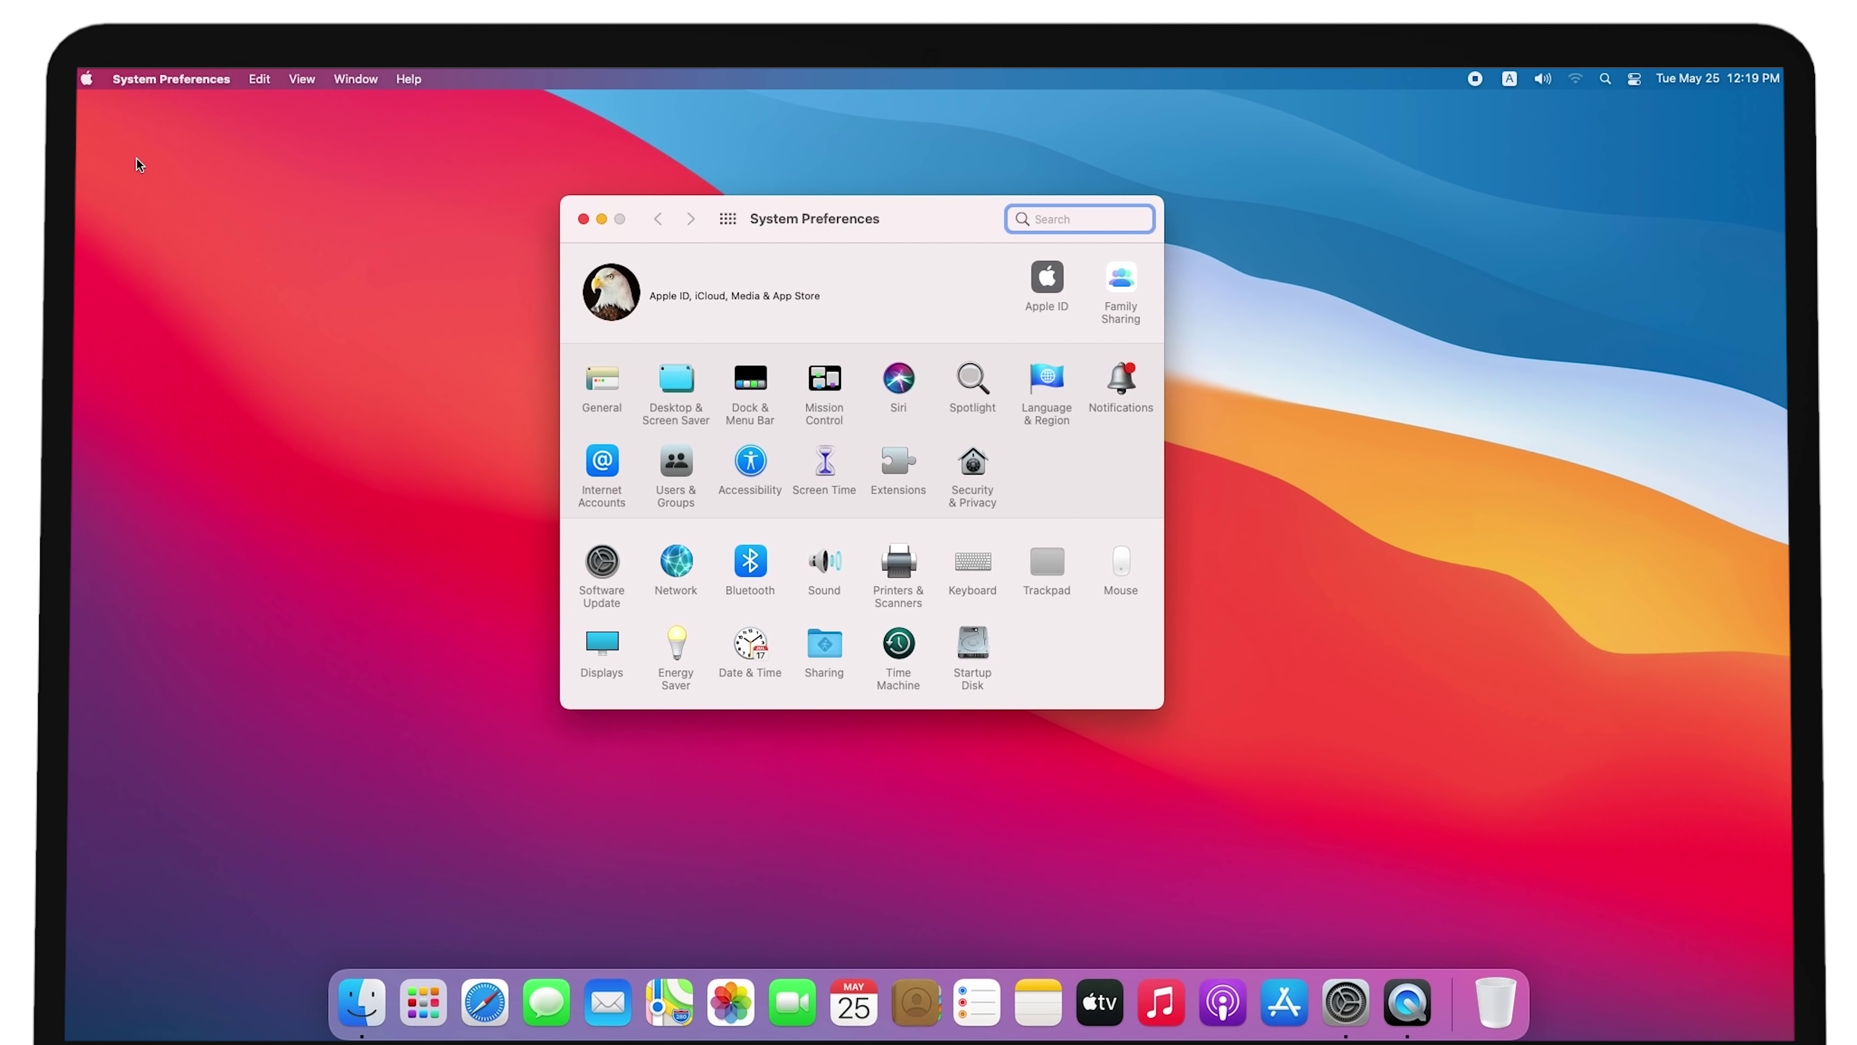
click(677, 464)
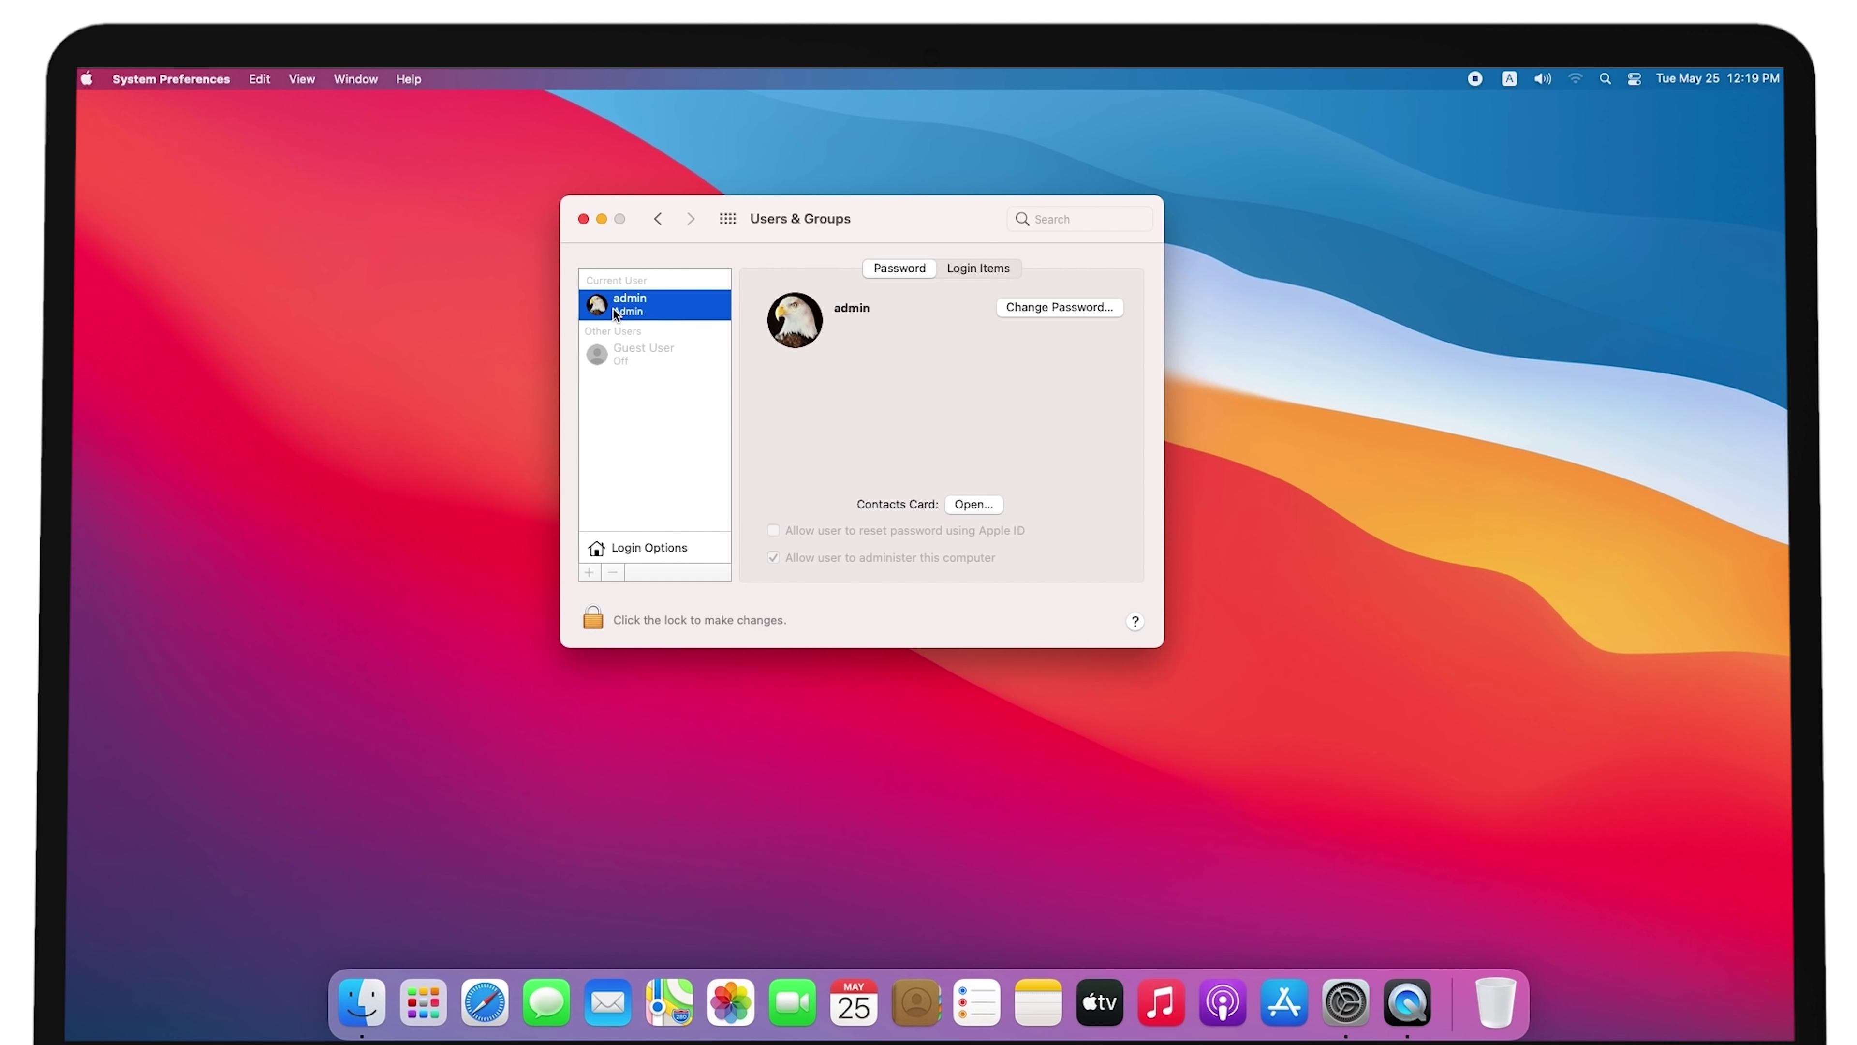
click(989, 269)
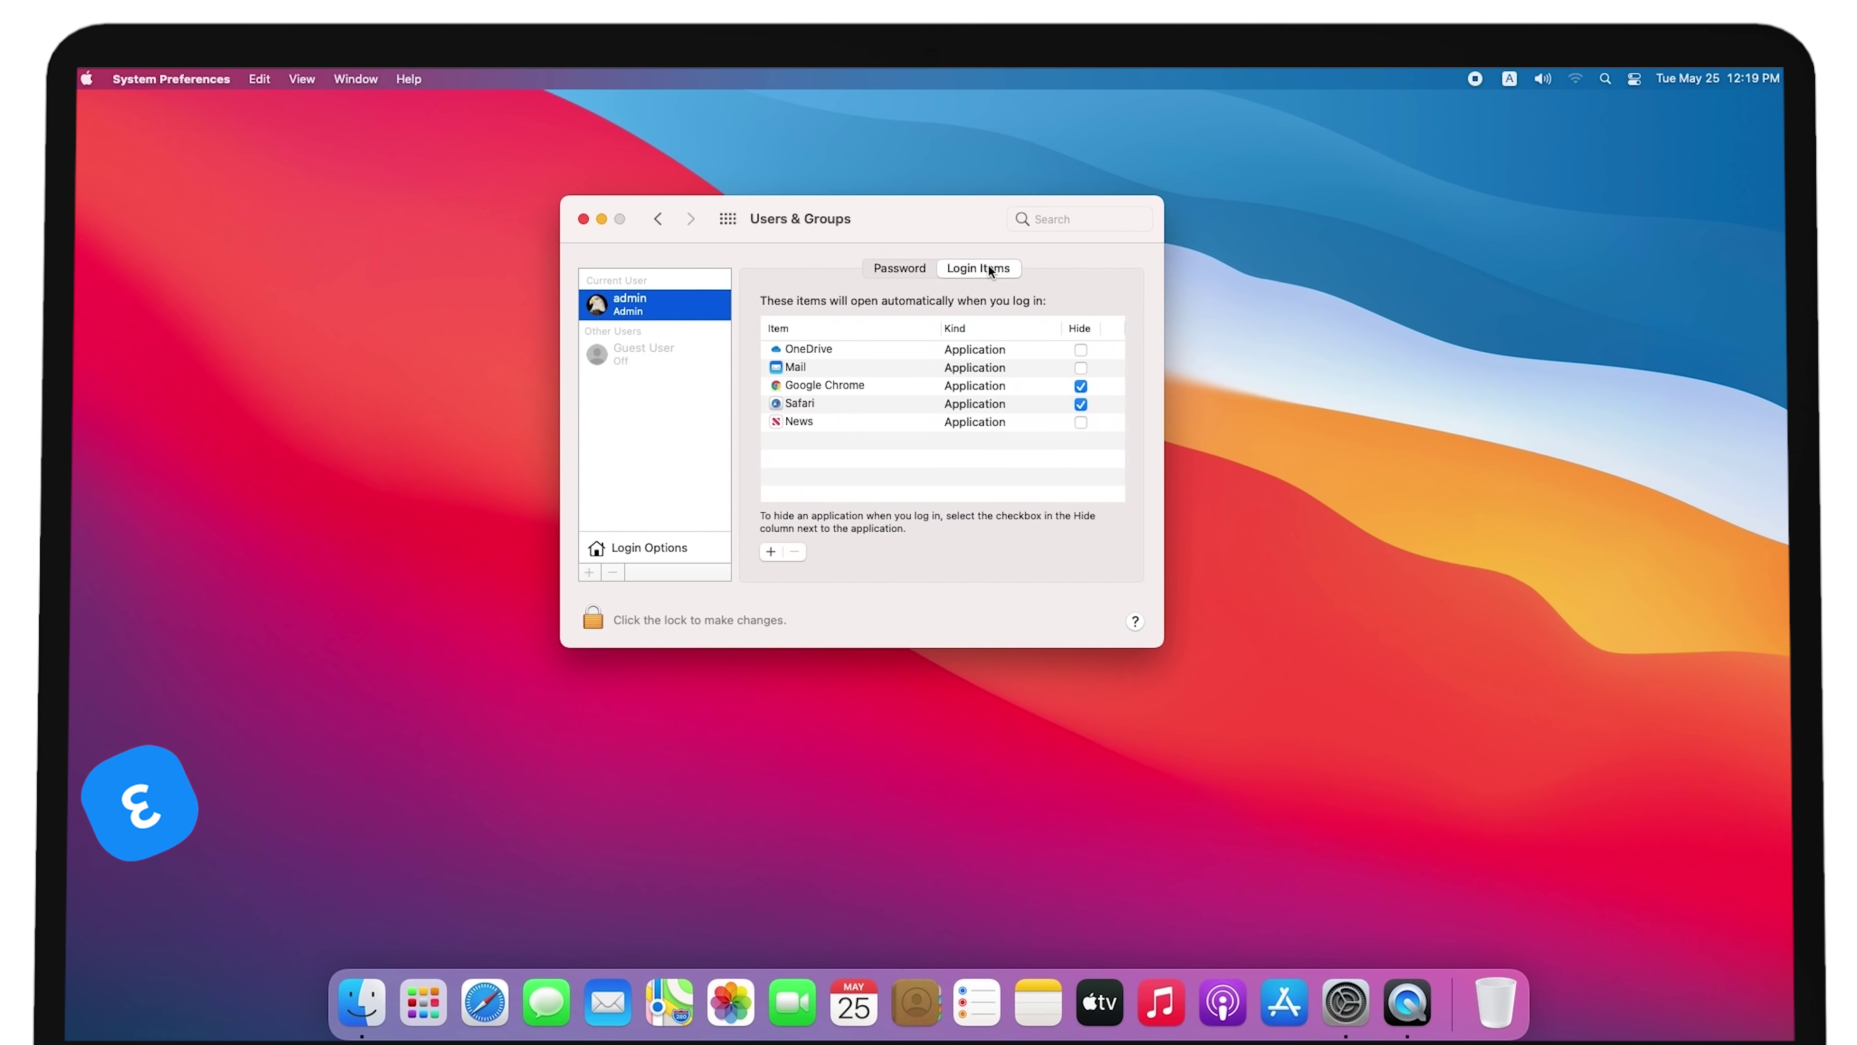
Remove News and Safari from the login items, keeping OneDrive, Mail and Chrome
click(828, 385)
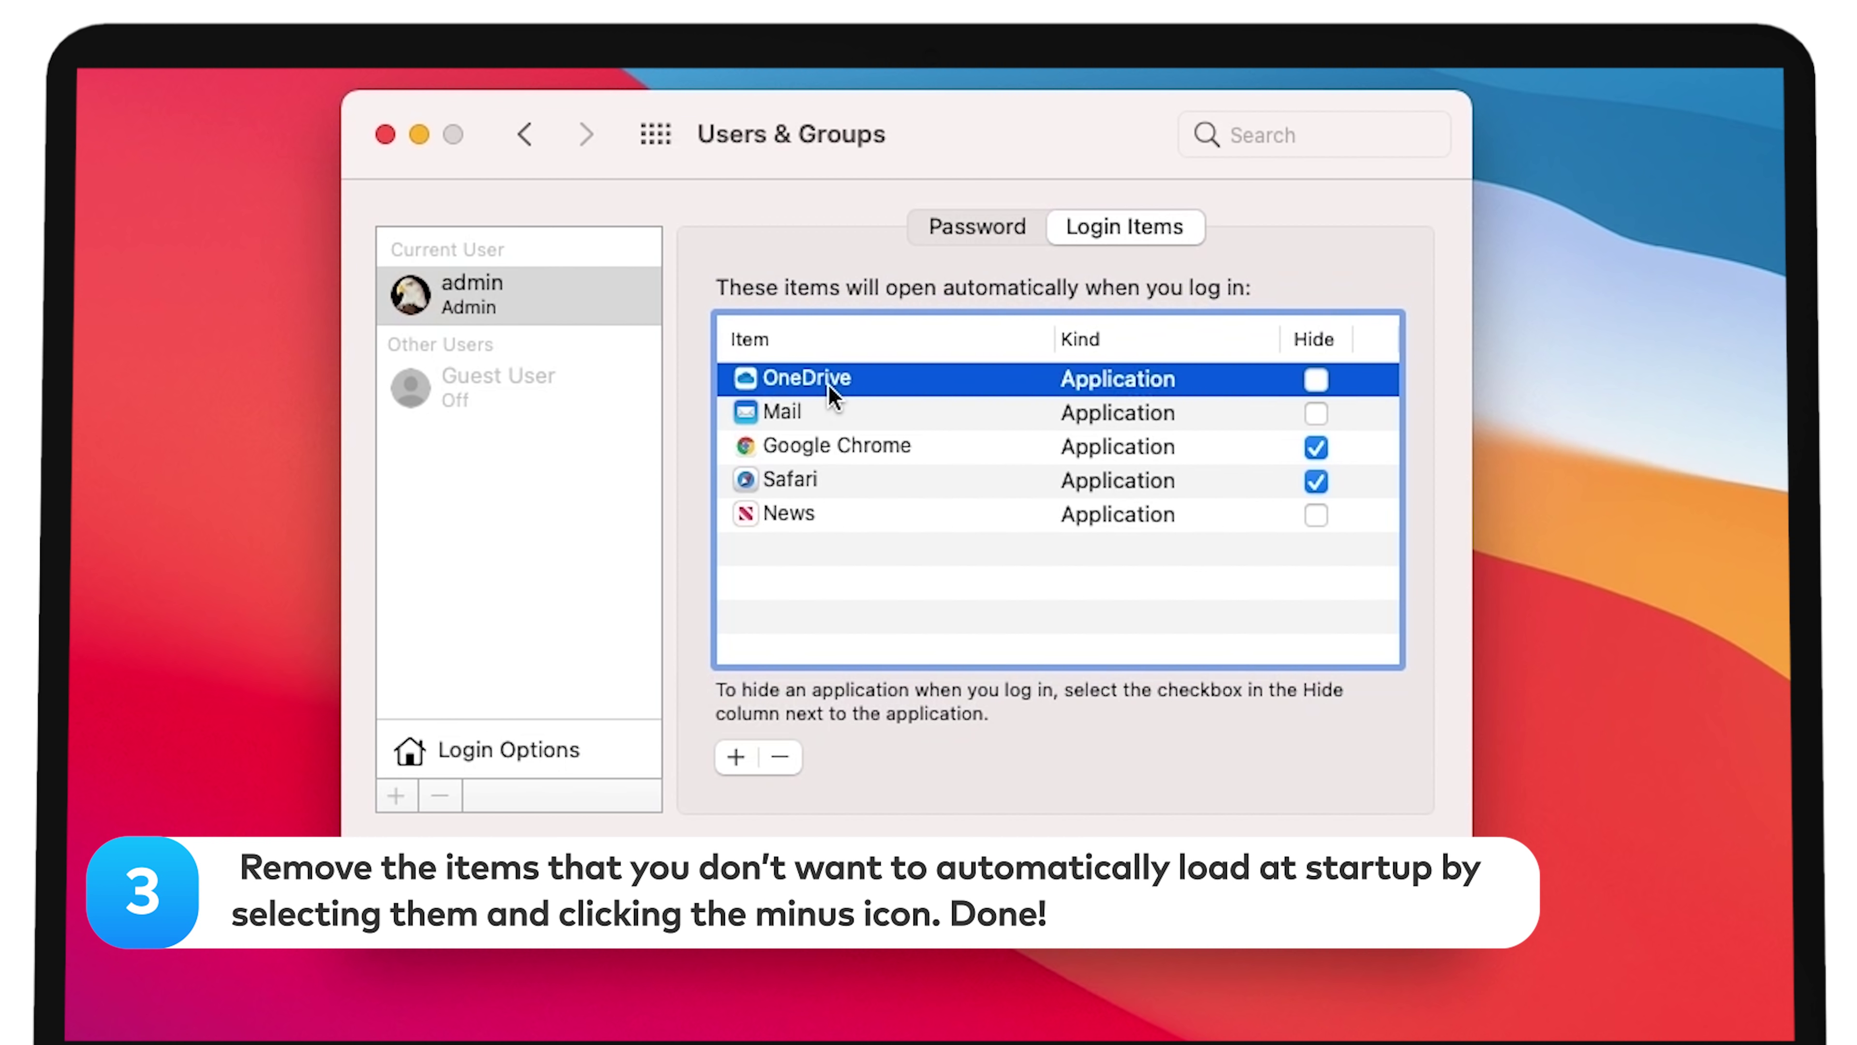
click(809, 411)
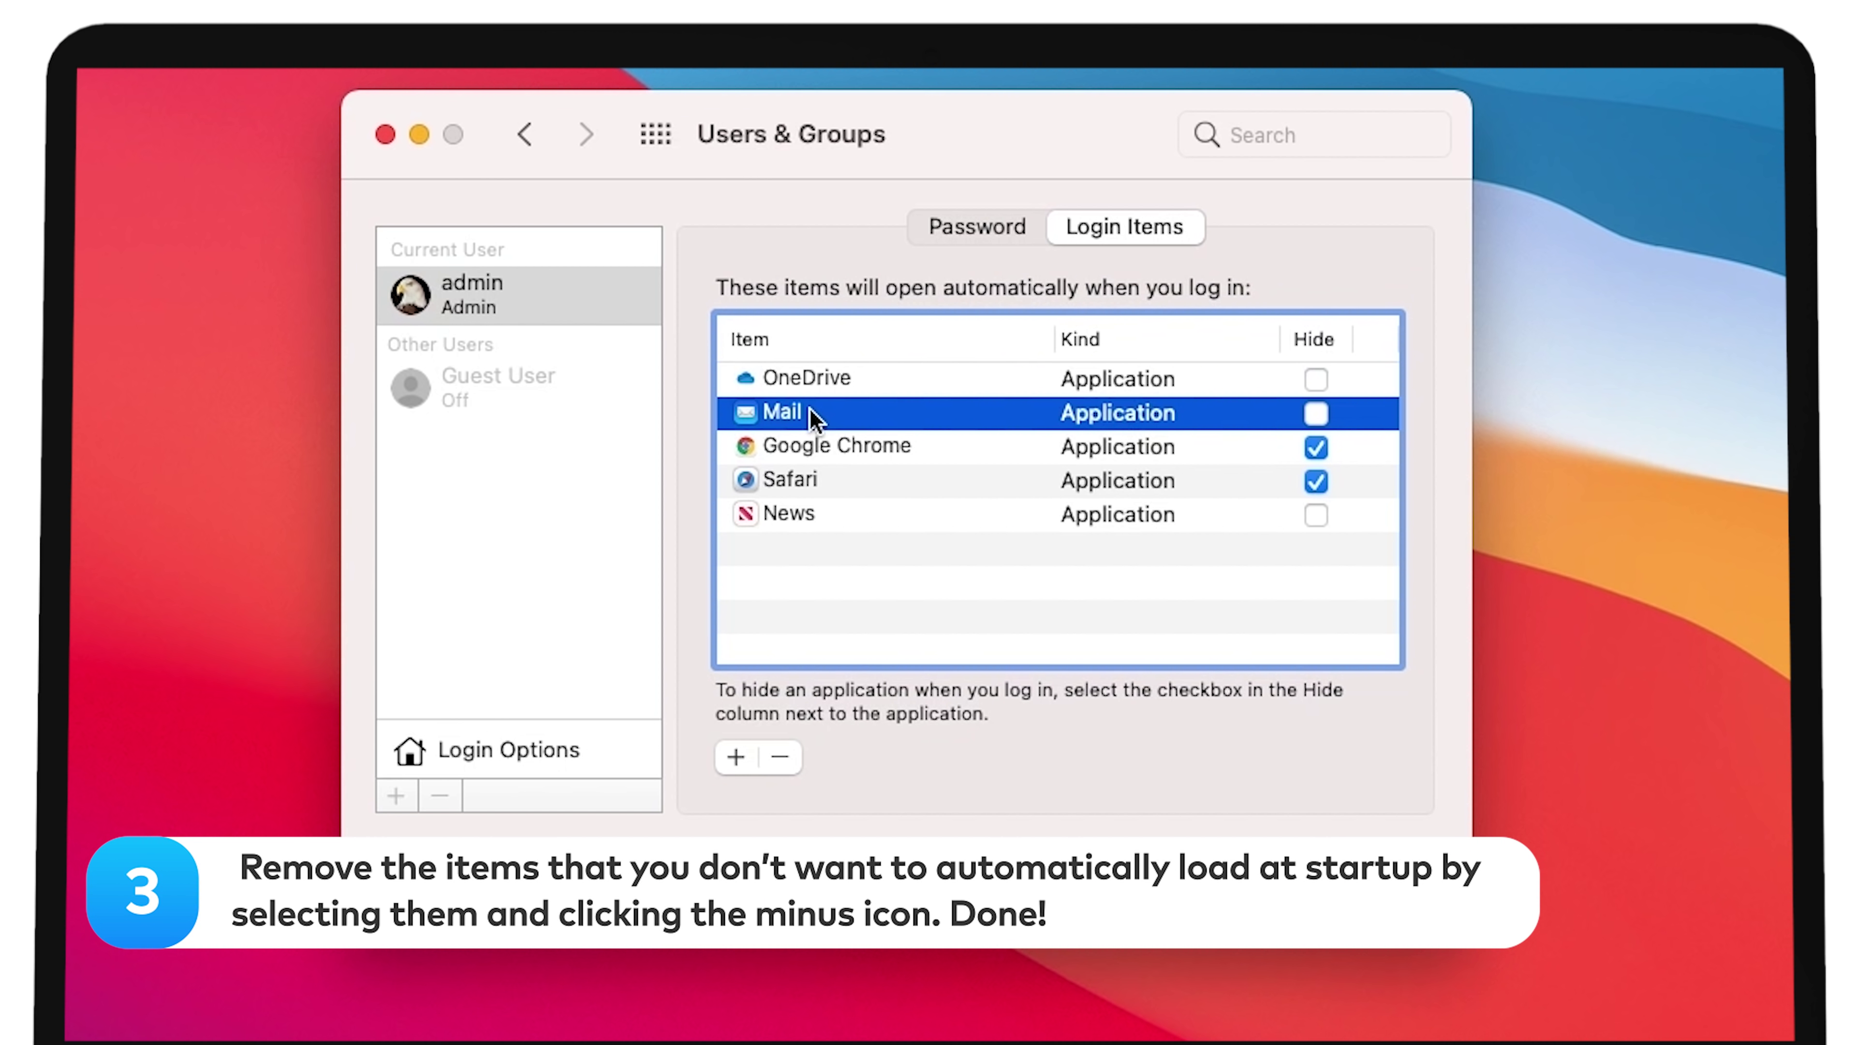
click(808, 520)
click(787, 768)
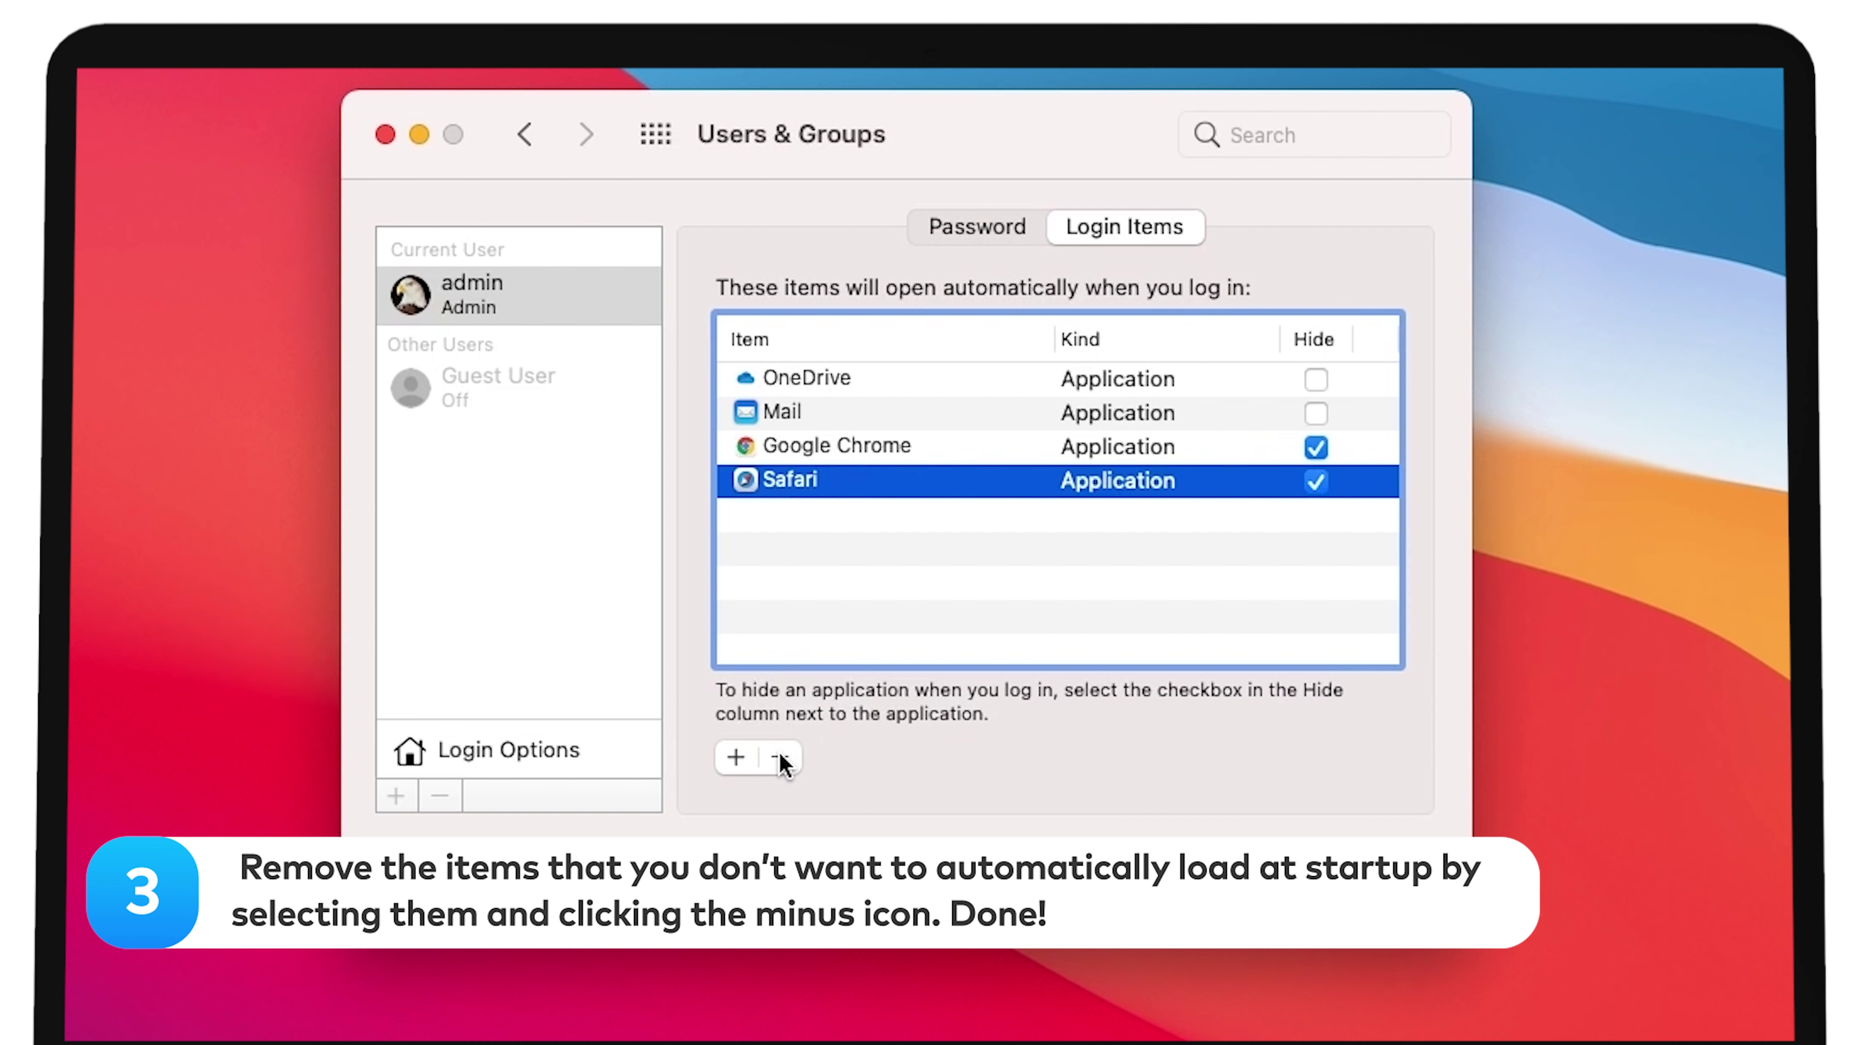
click(780, 759)
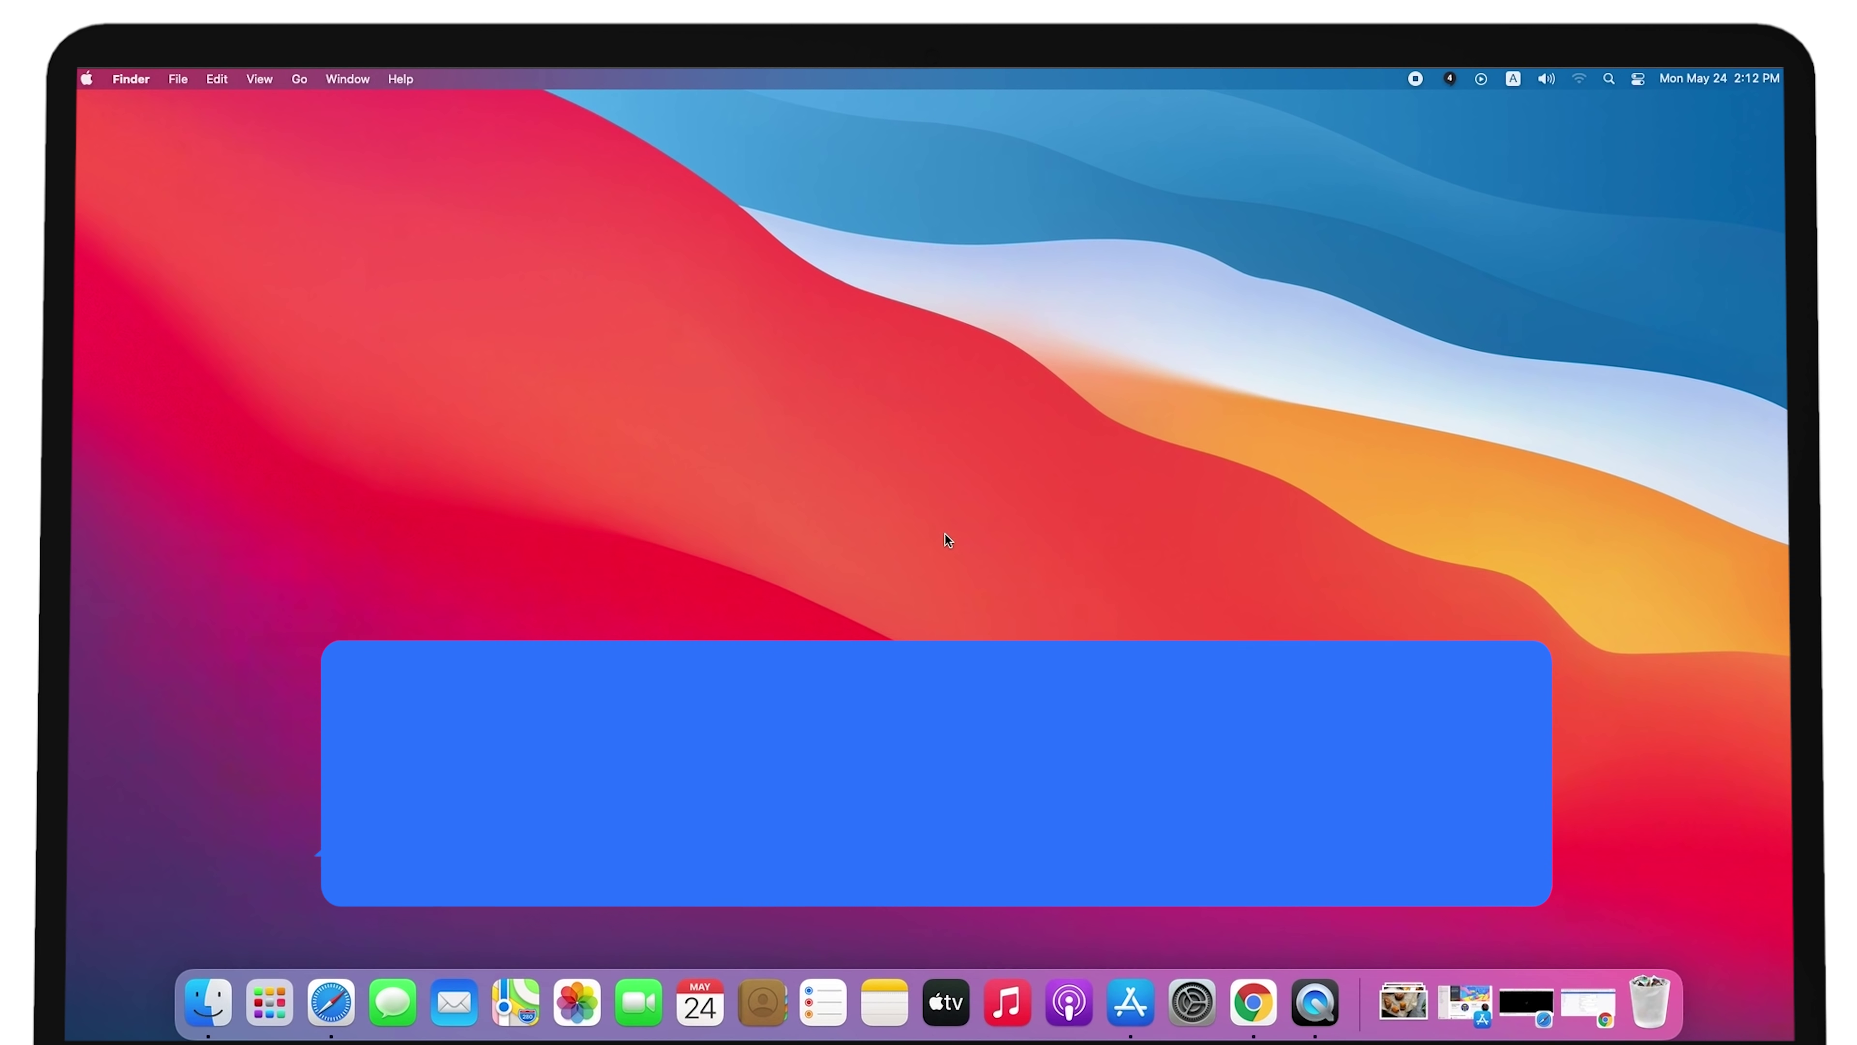
Relaunch Activity Monitor from Applications > Utilities via Cmd+Shift+U
click(298, 76)
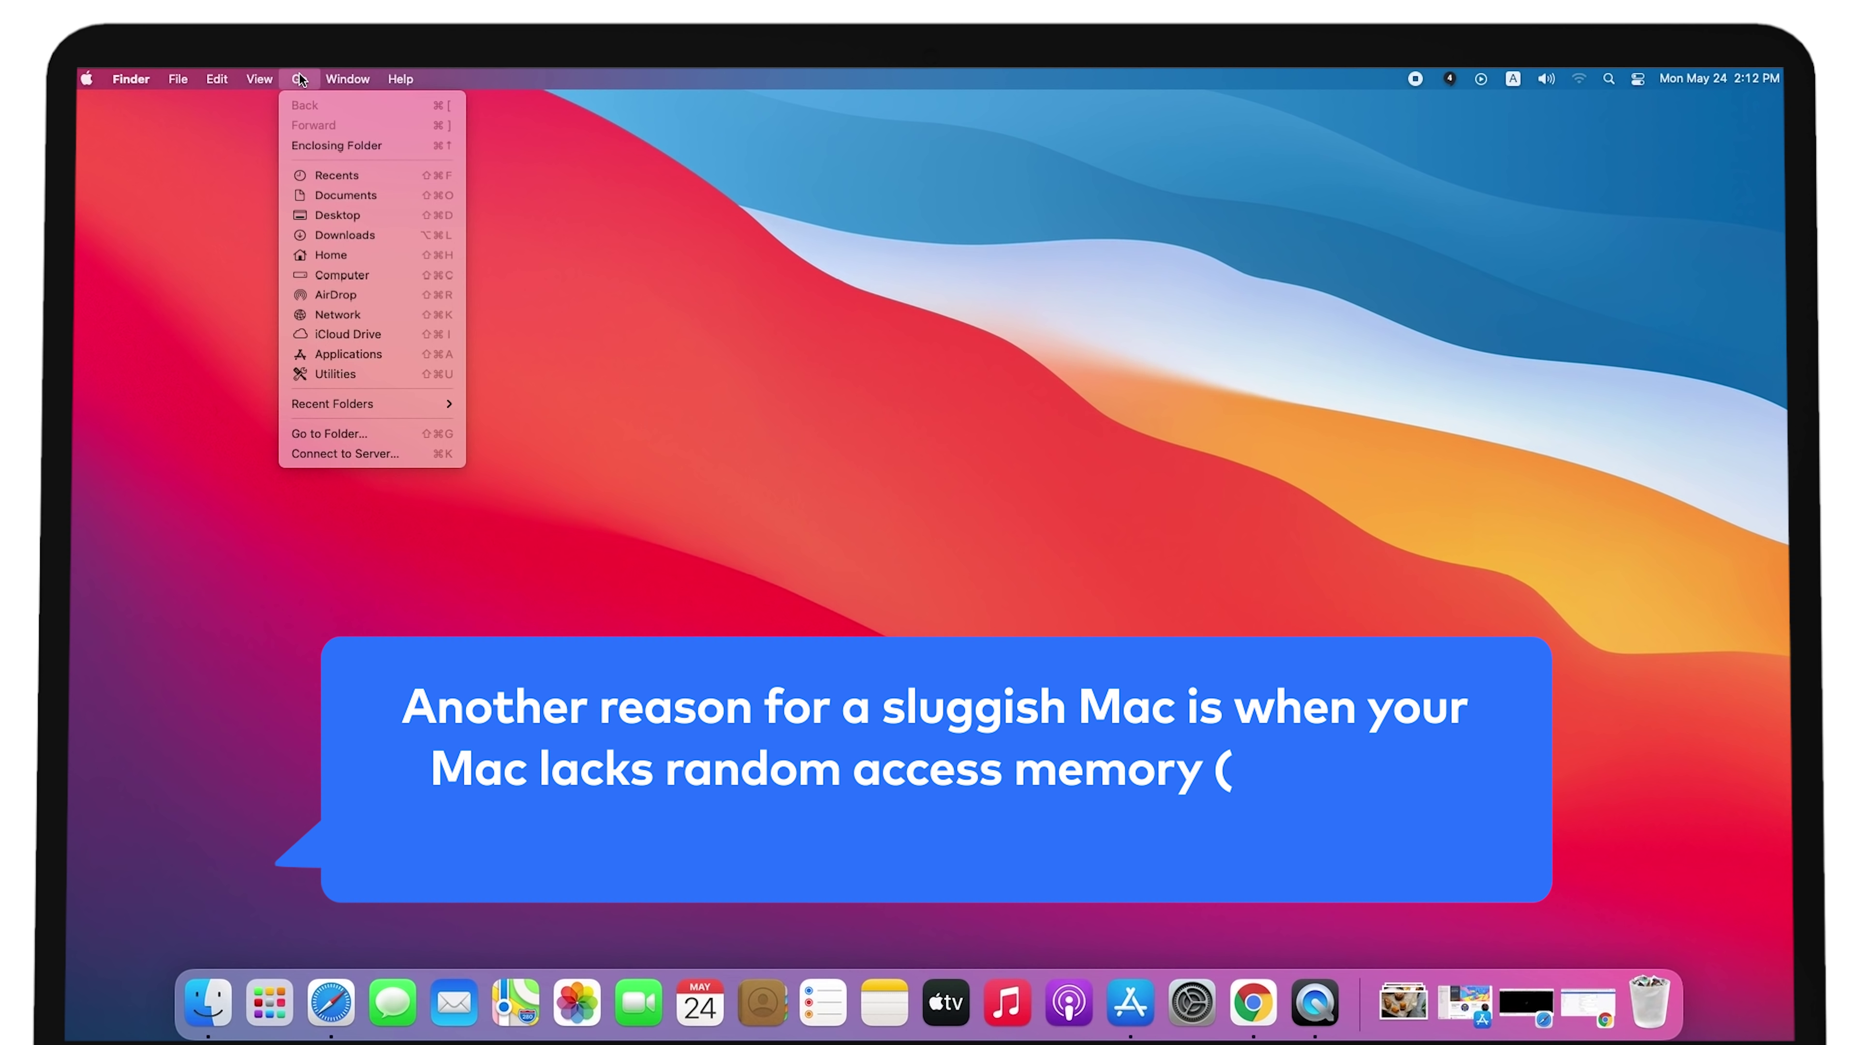
click(348, 353)
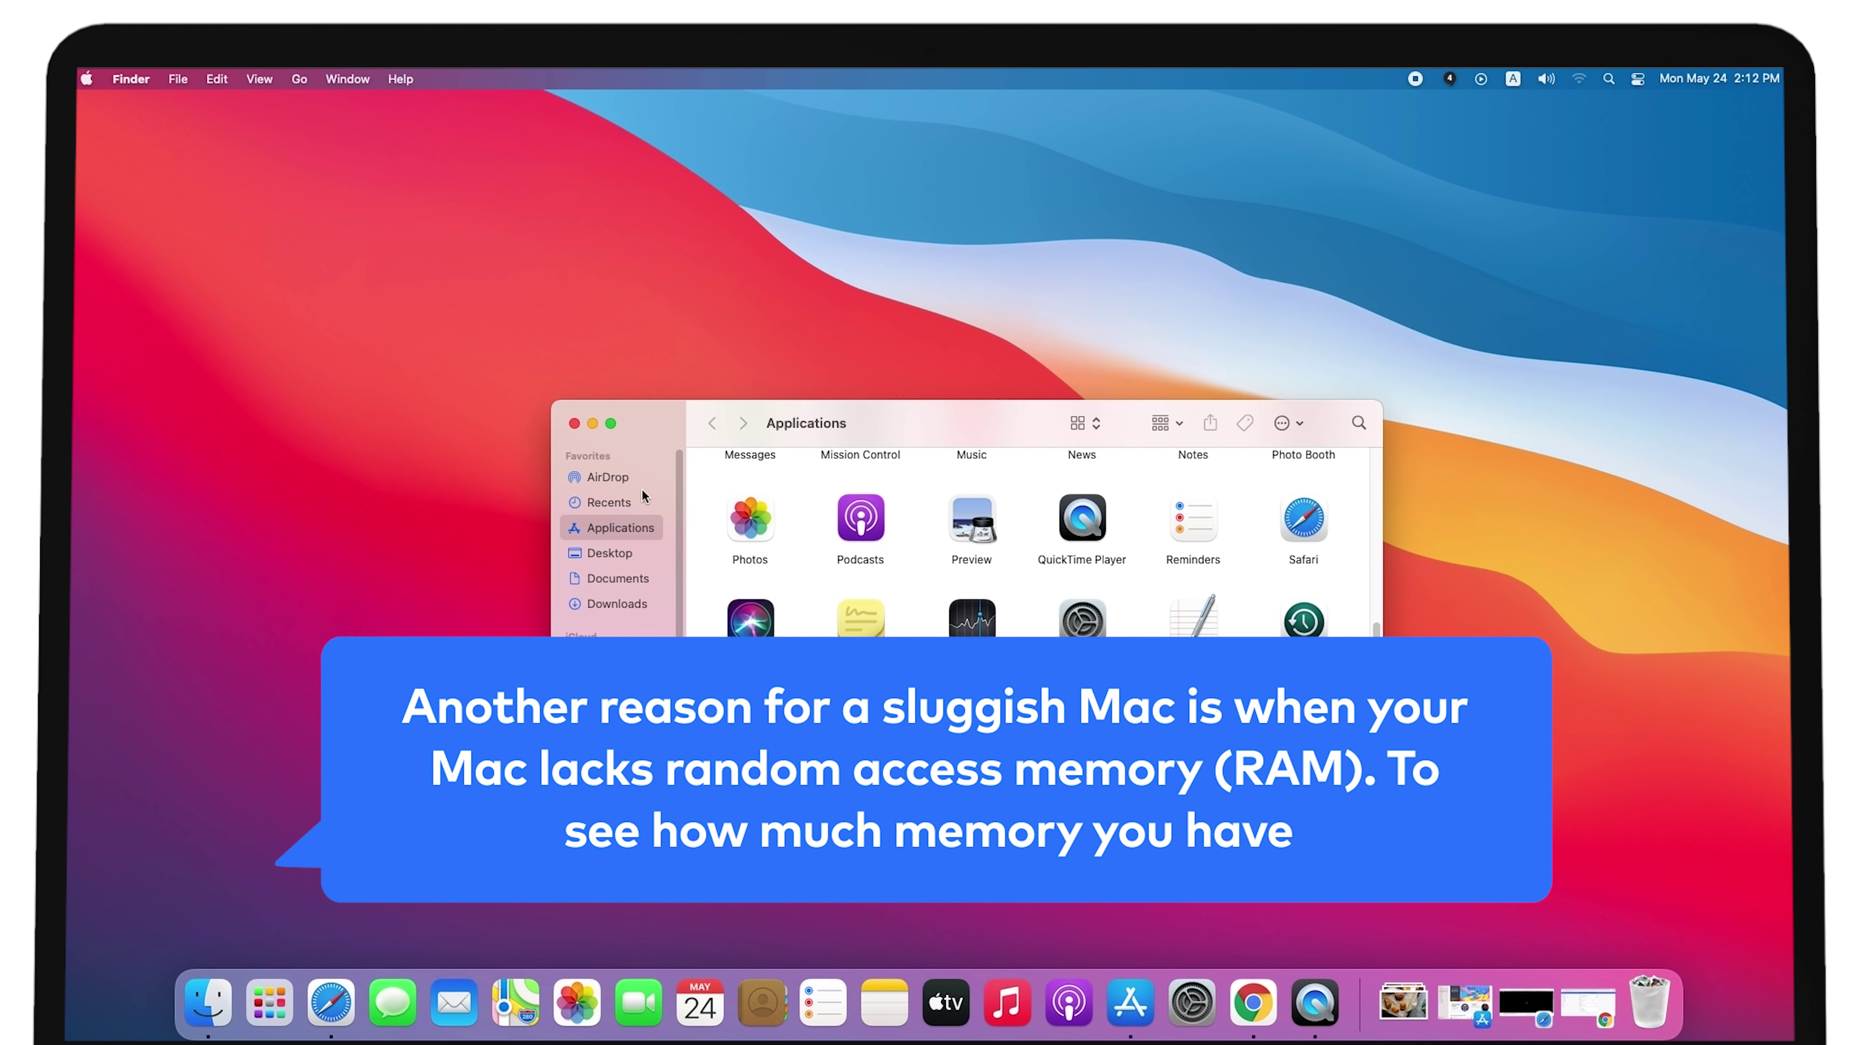
key(super+shift+u)
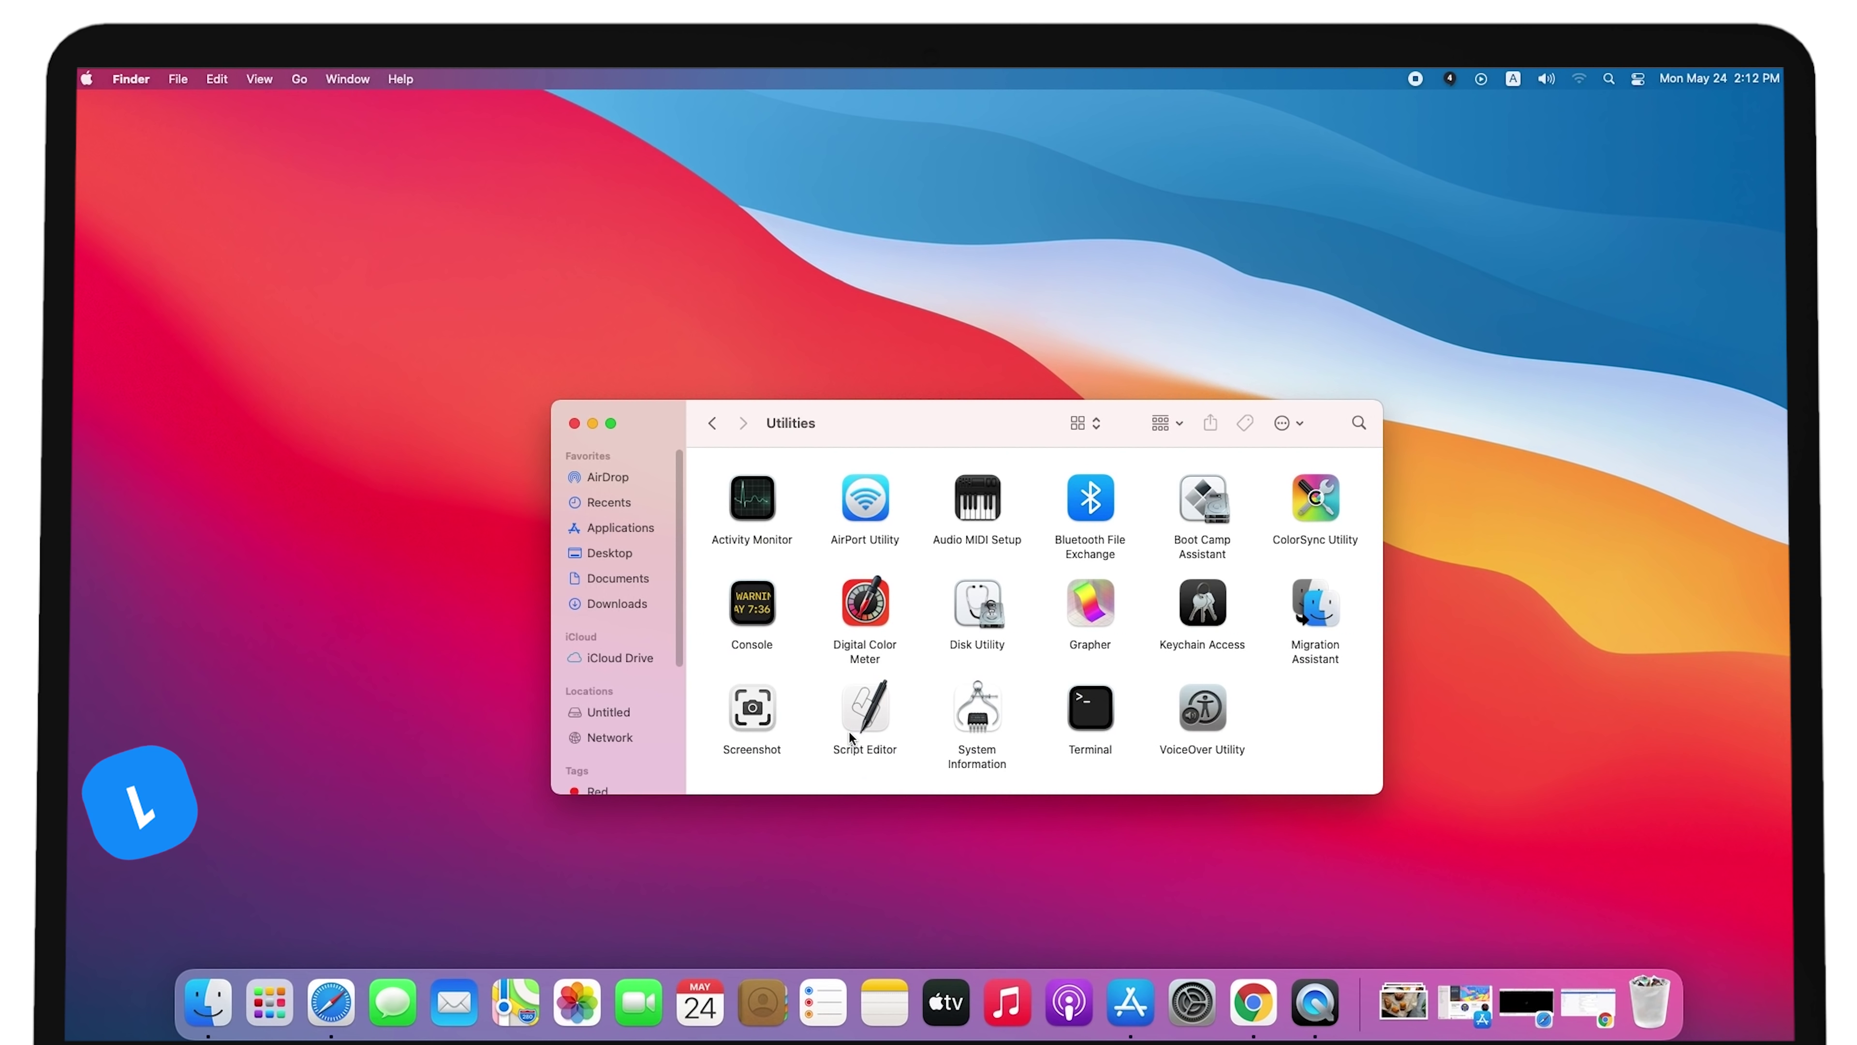
double_click(749, 498)
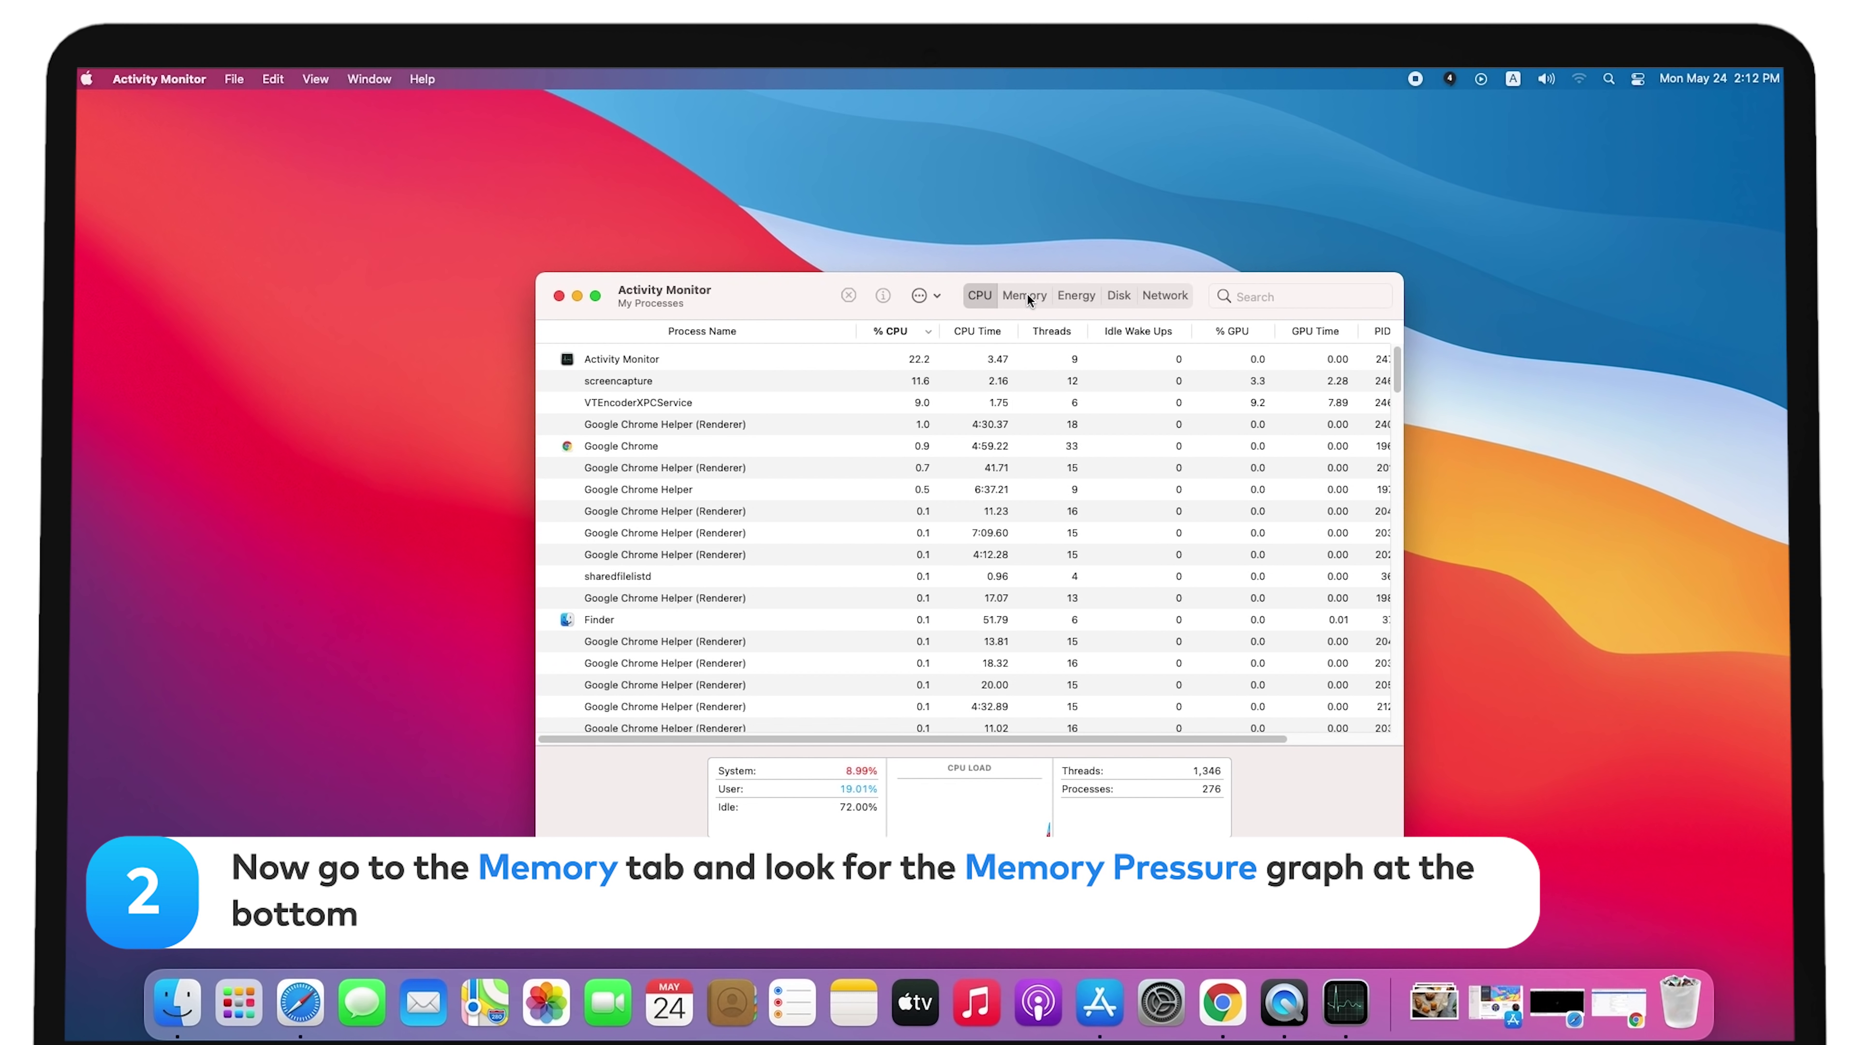
Check memory pressure and the Chrome Helper Renderer and GPU processes in the Memory tab
click(1029, 296)
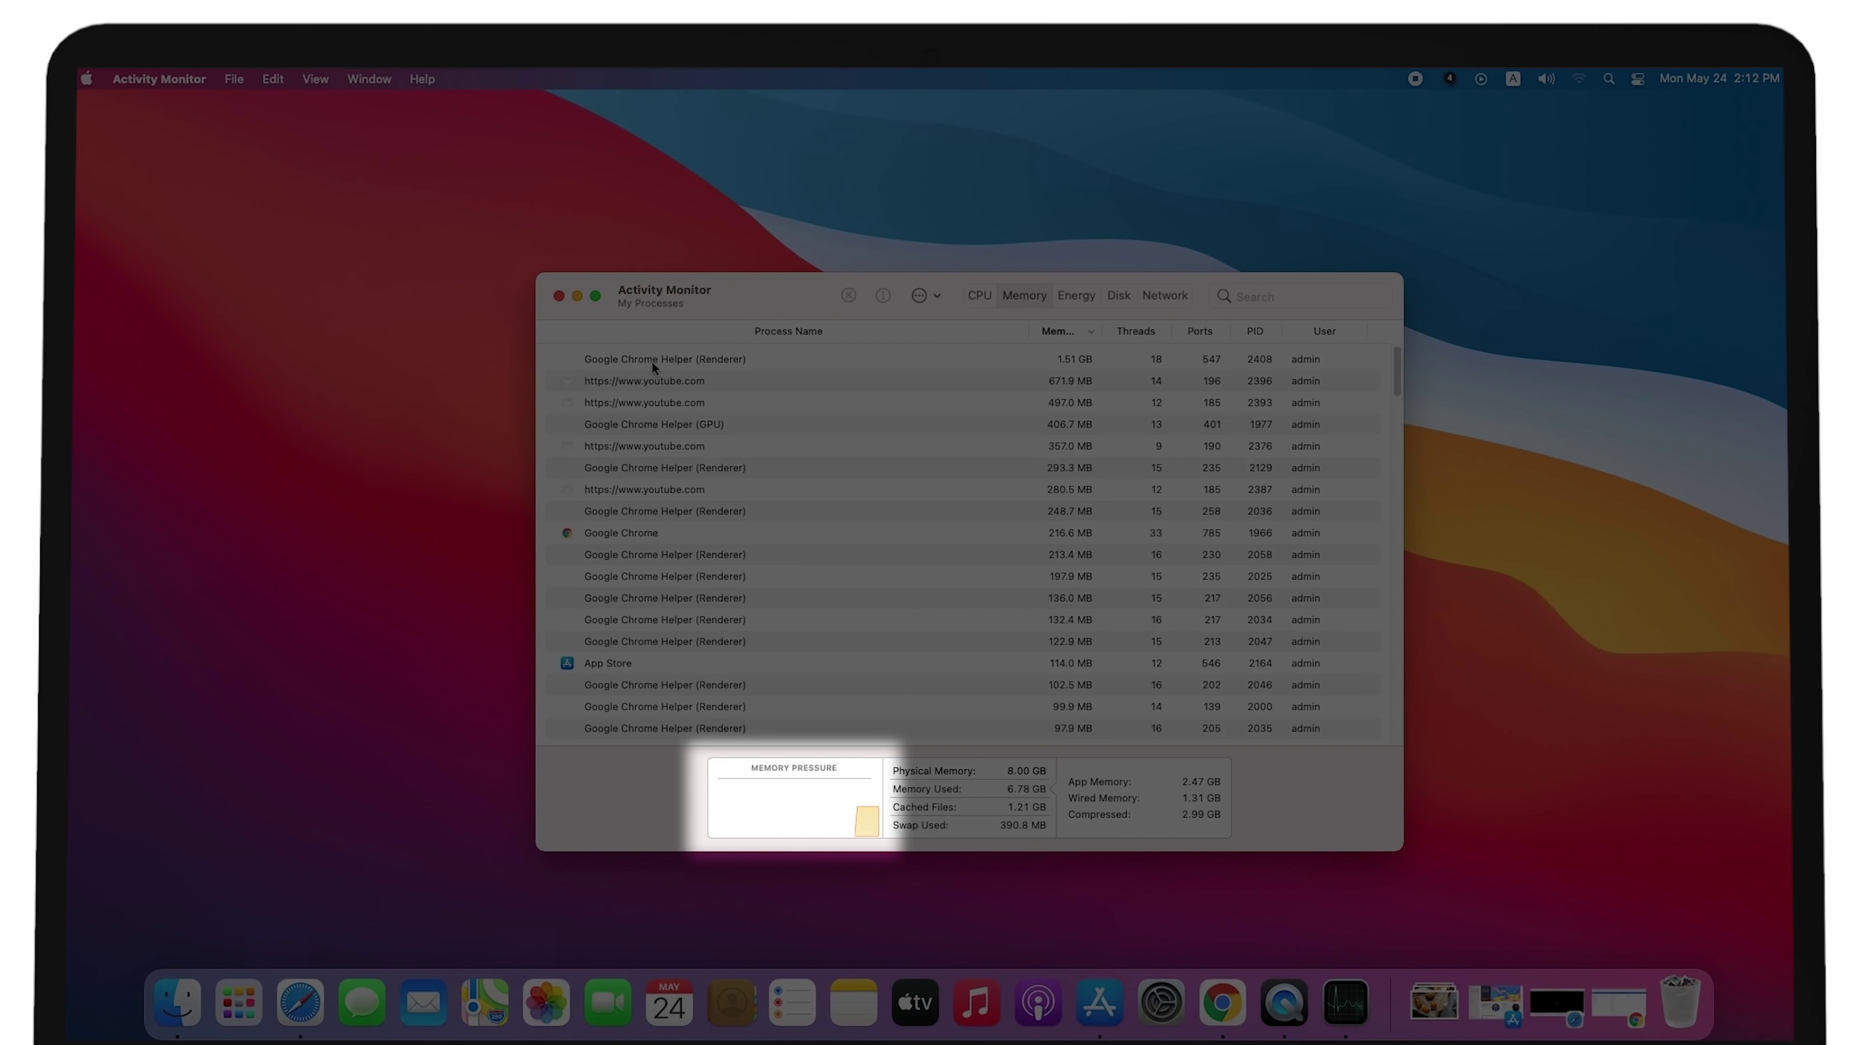
click(652, 361)
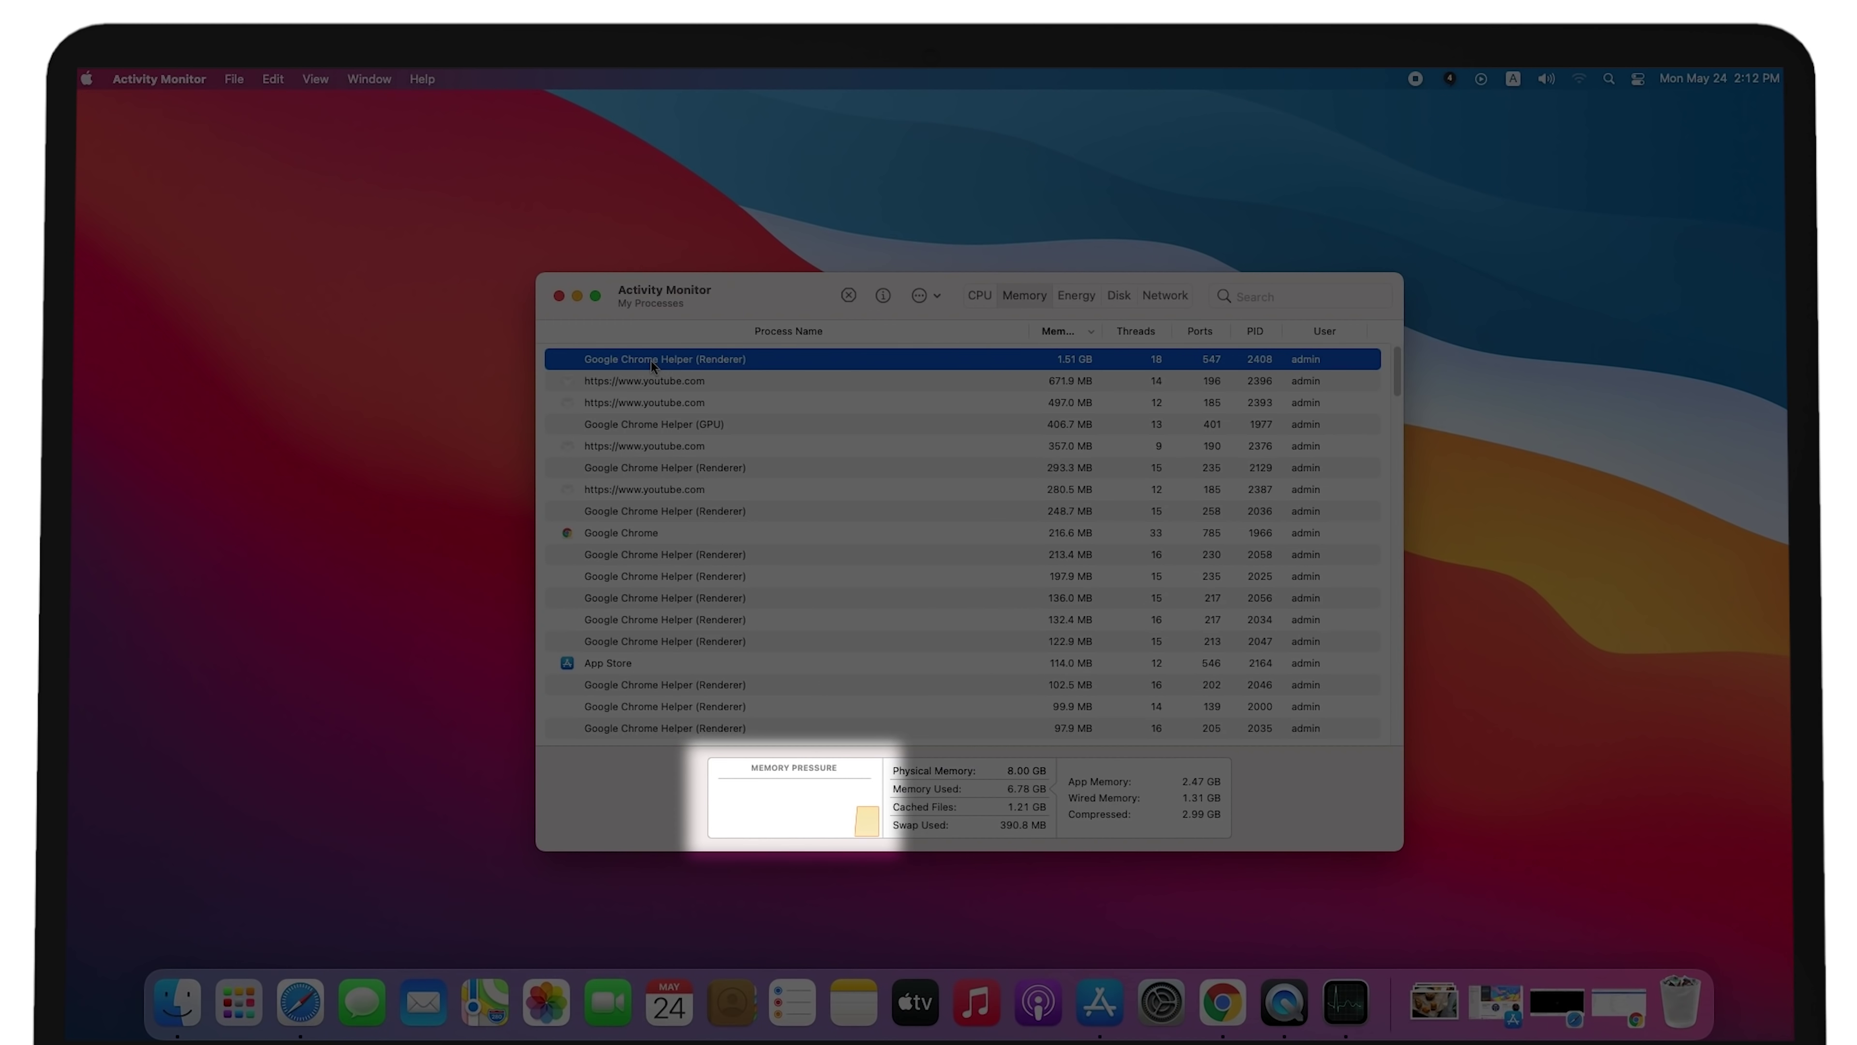
click(666, 427)
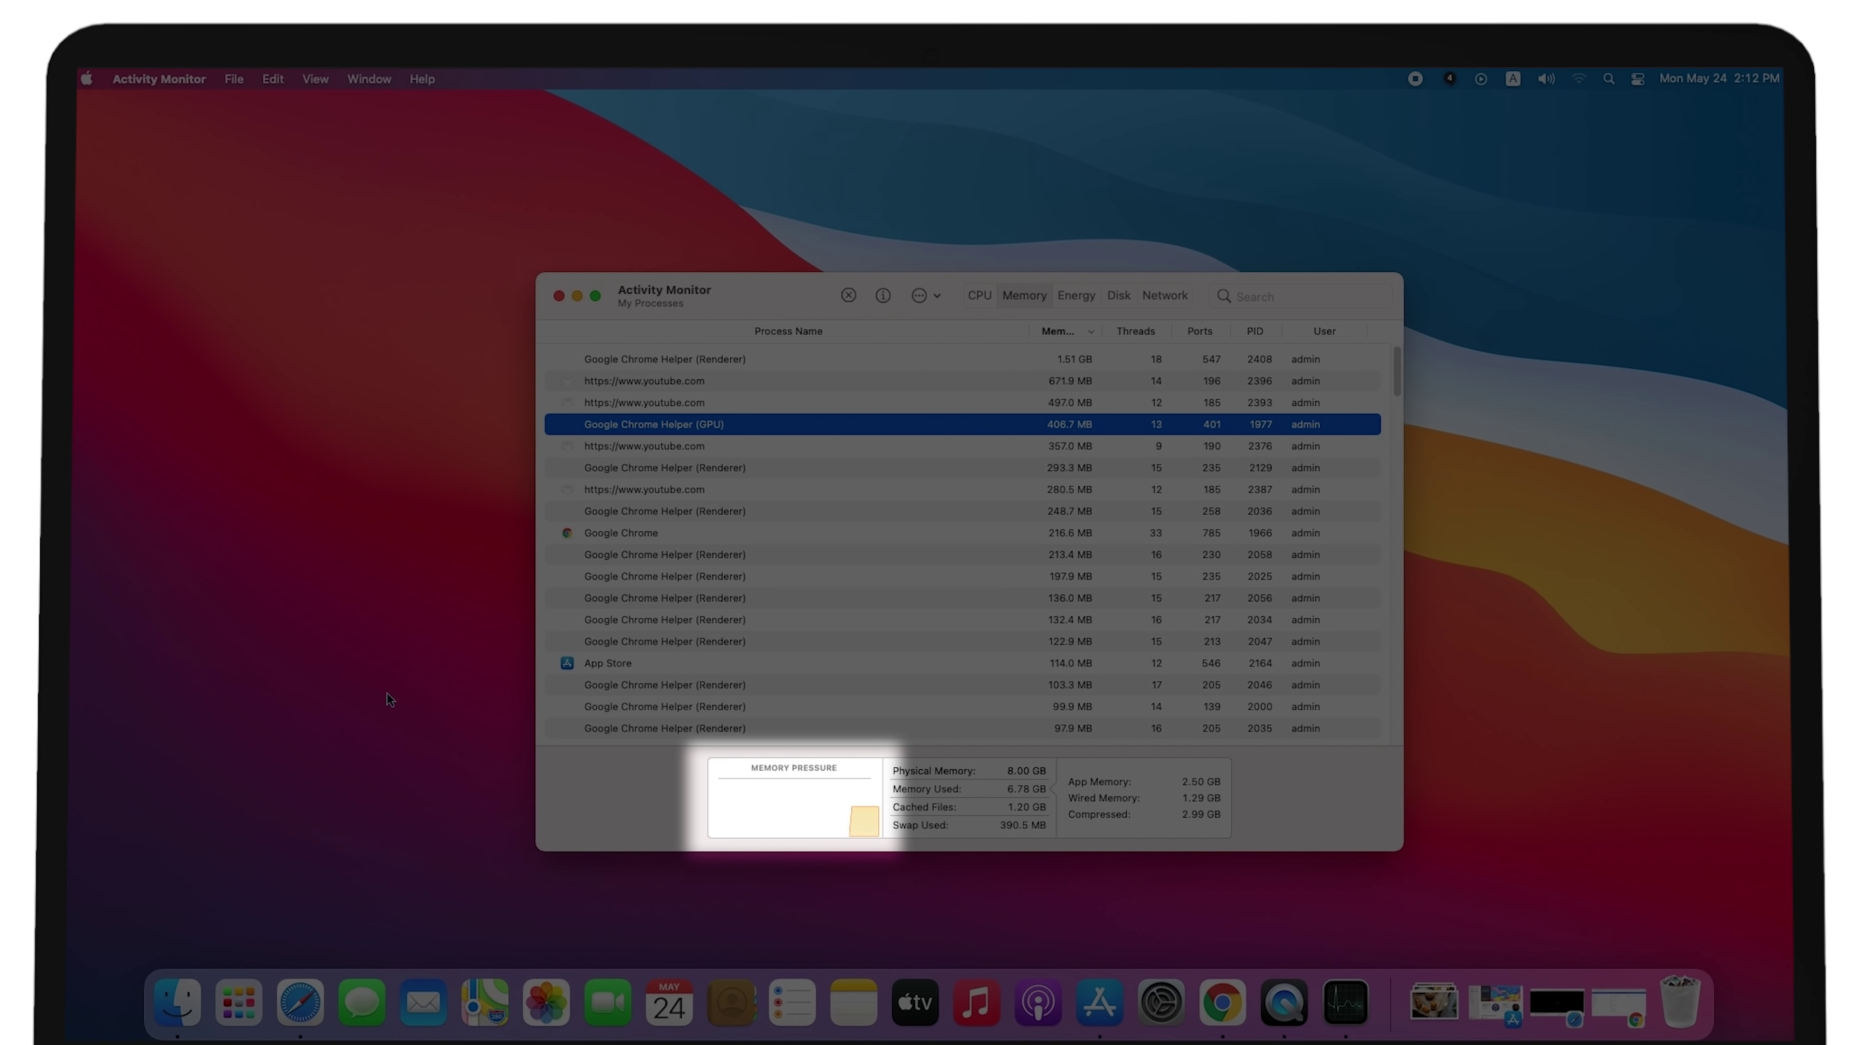
Quit Safari and Google Chrome from the Dock to free memory
right_click(307, 1028)
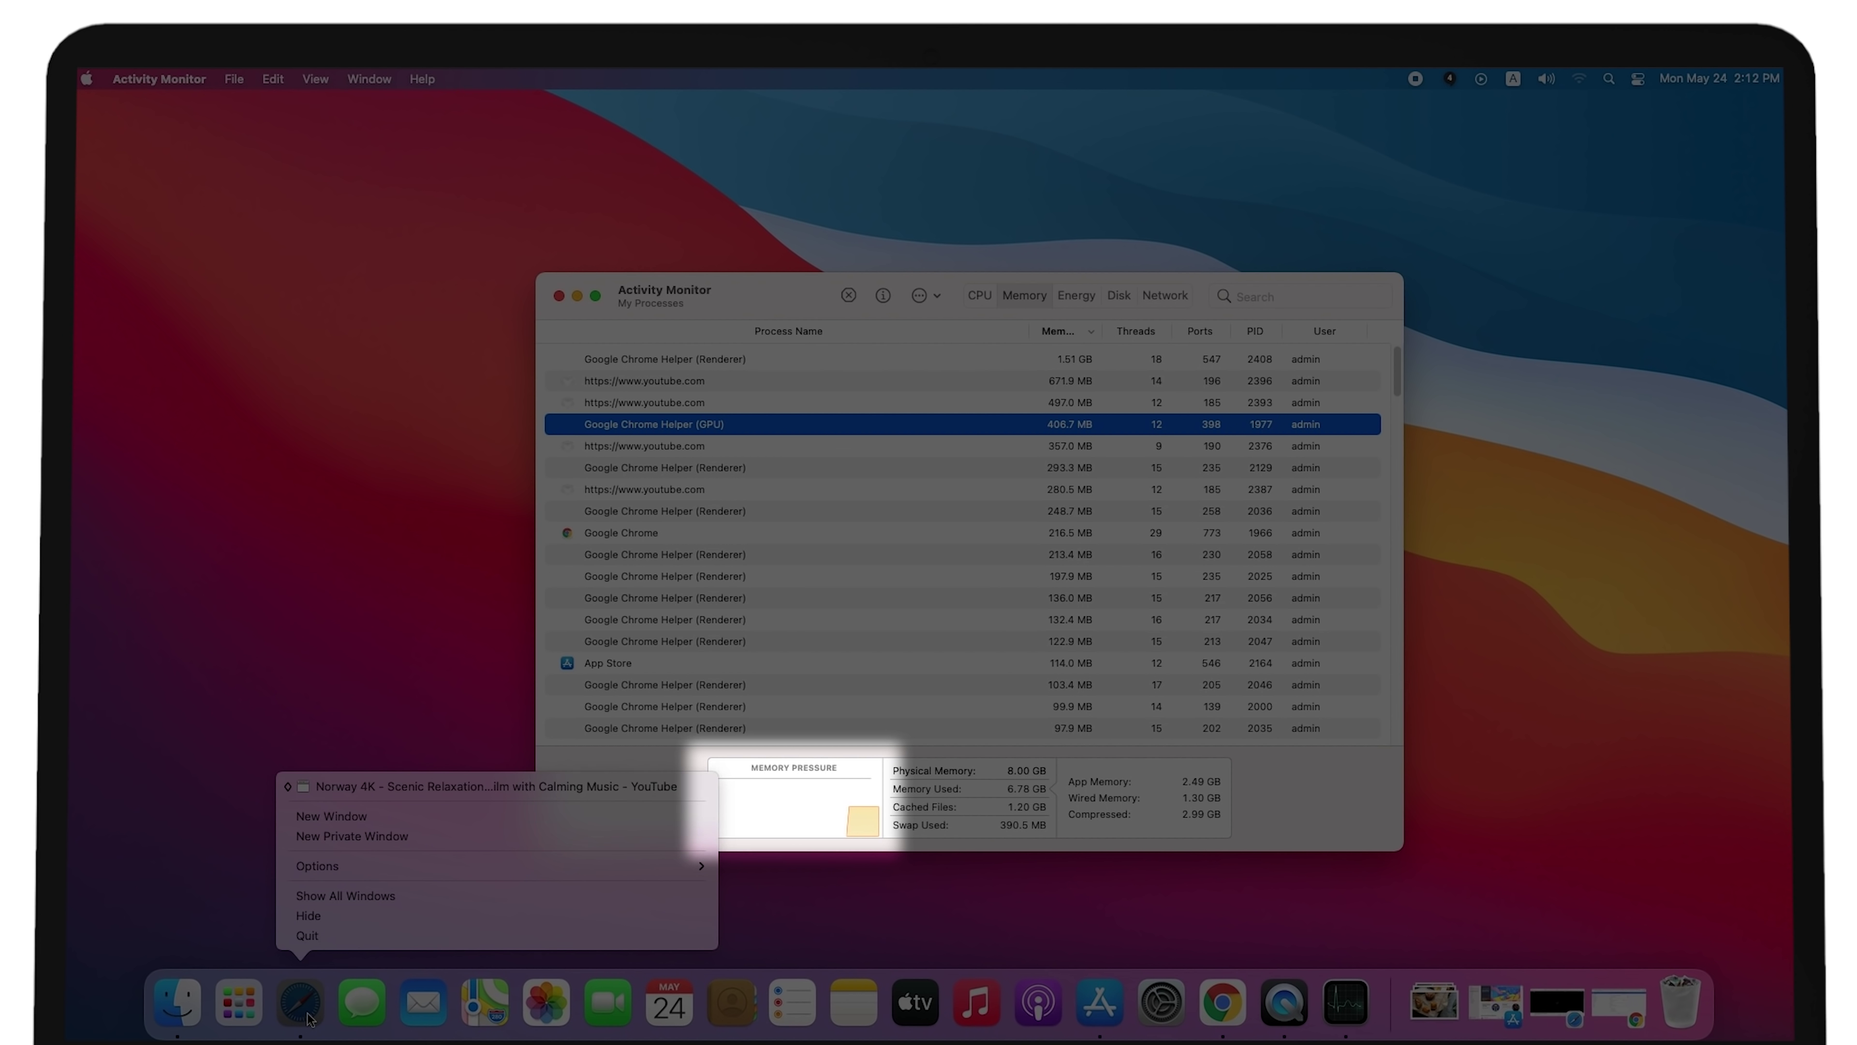
click(320, 938)
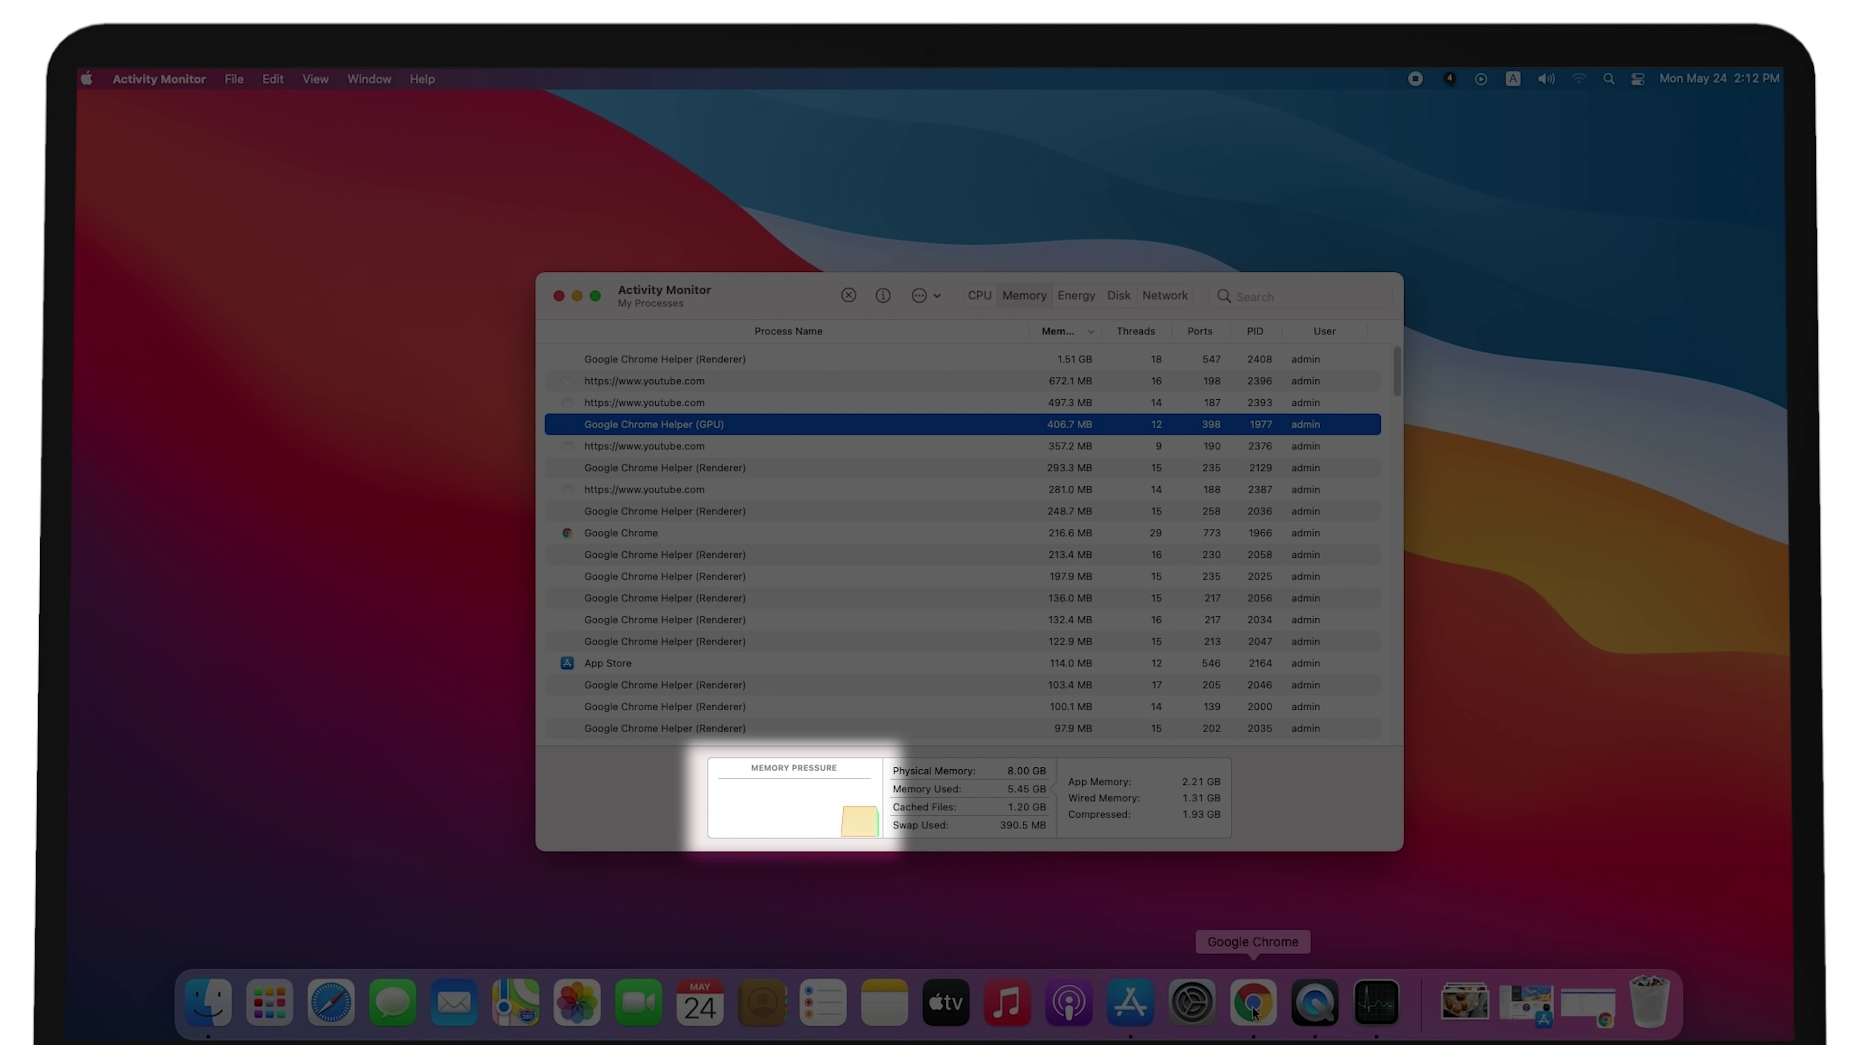
right_click(1253, 998)
click(1261, 941)
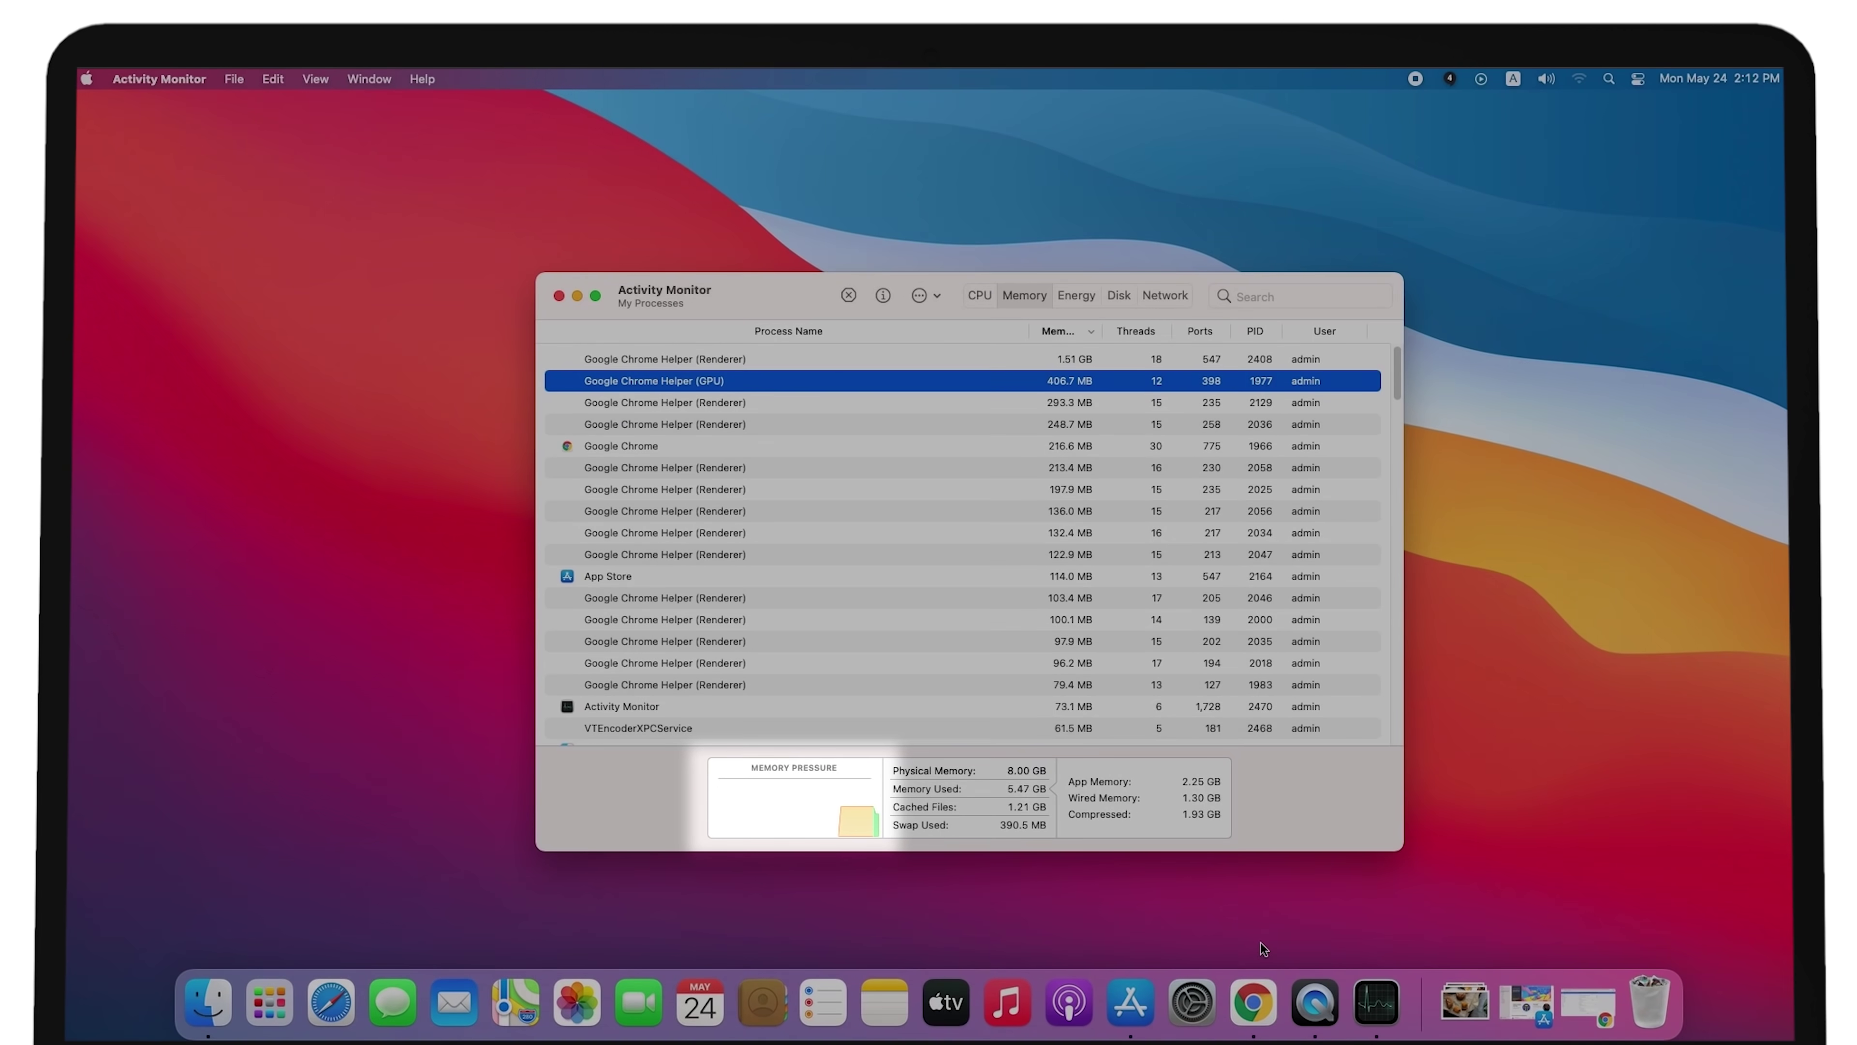